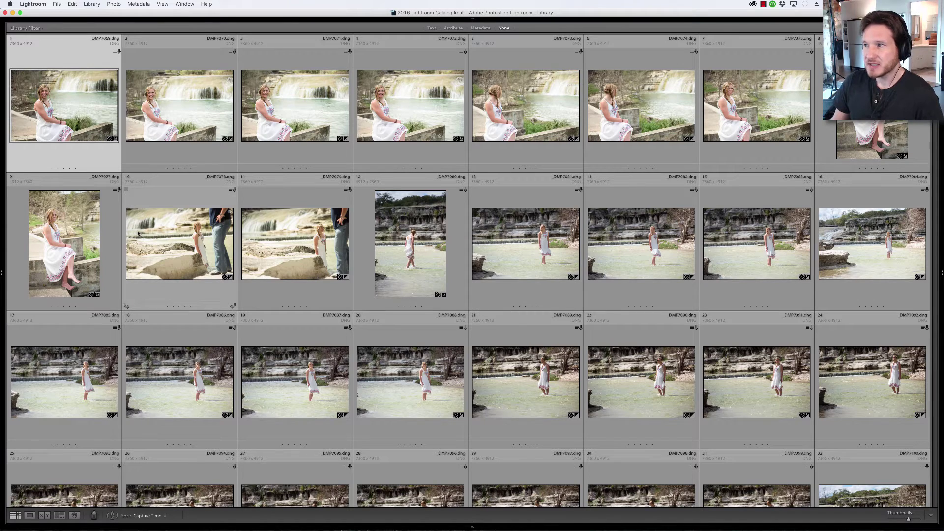
Select the first nine portraits, from the first waterfall shot through photo 9 (_DMP7077.dng), and display them in Survey view
{"action": "left_click", "coordinate": [78, 243]}
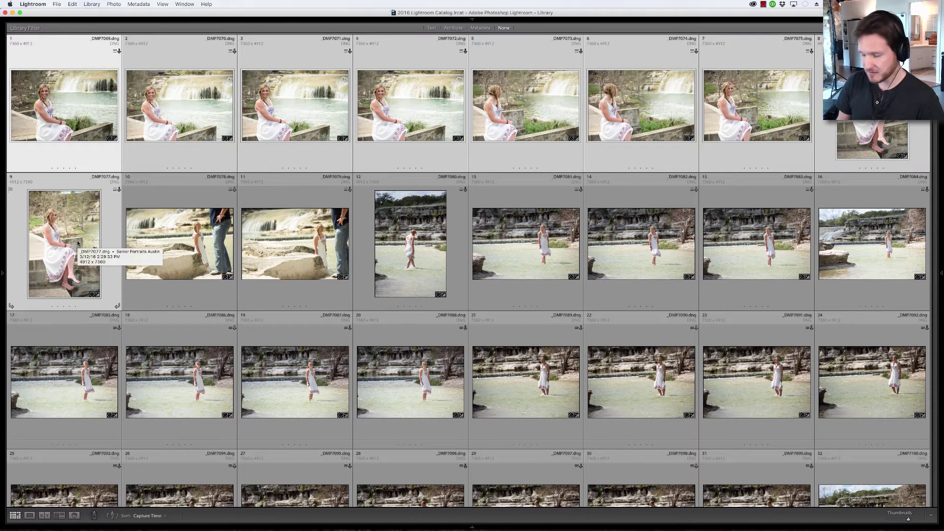
{"action": "key", "text": "n"}
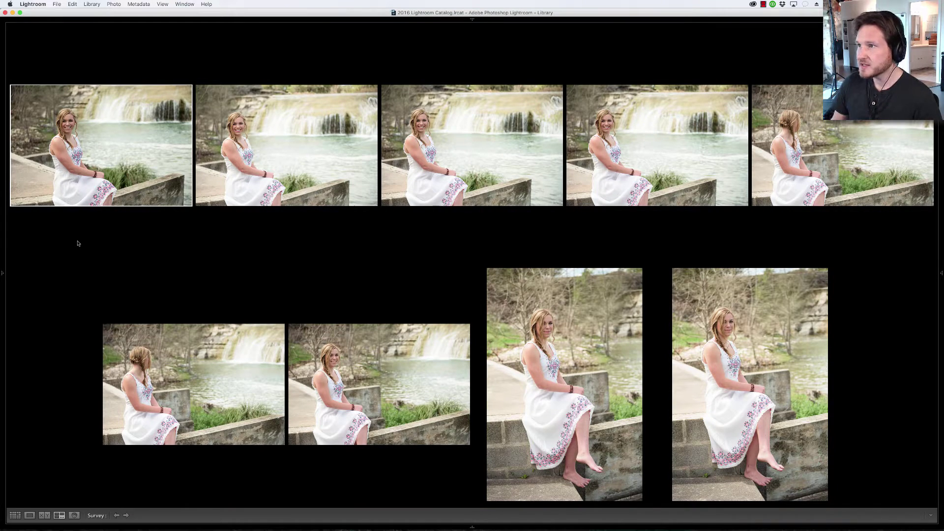
{"action": "left_click", "coordinate": [162, 4]}
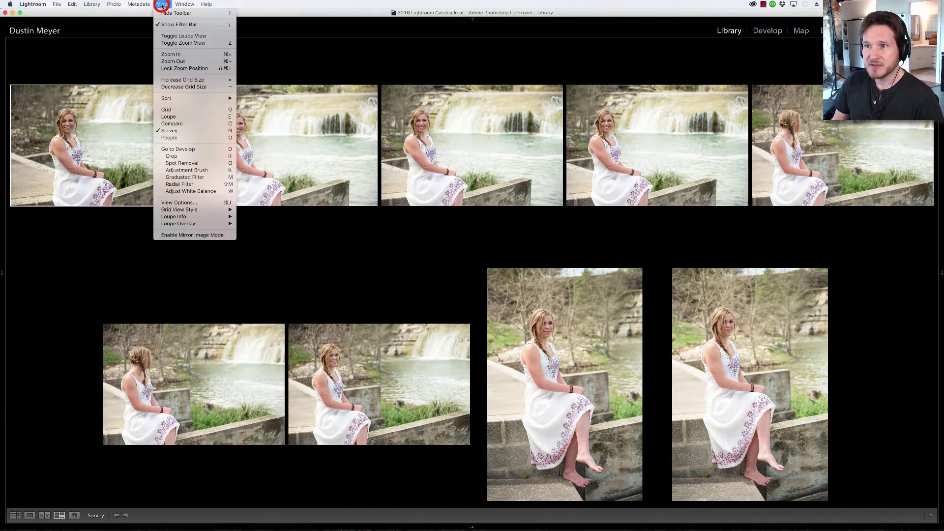
{"action": "left_click", "coordinate": [162, 4]}
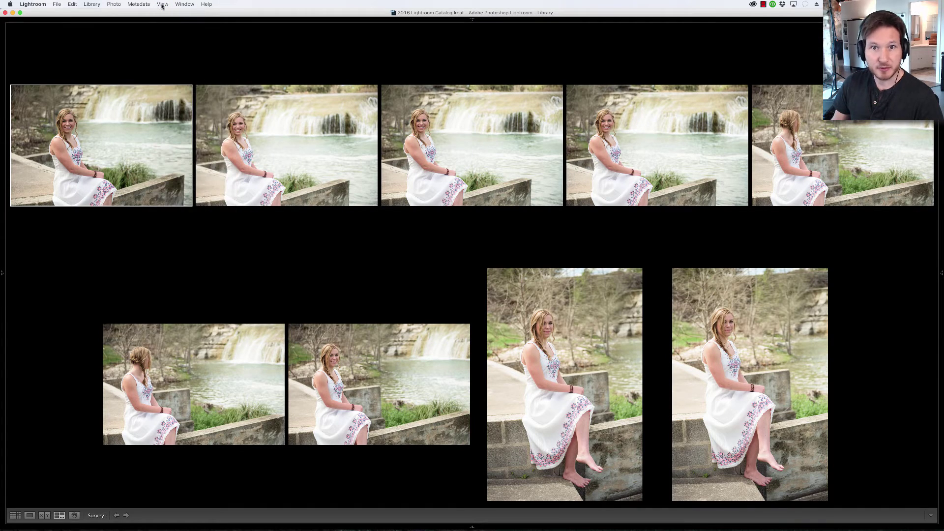
{"action": "mouse_move", "coordinate": [185, 23]}
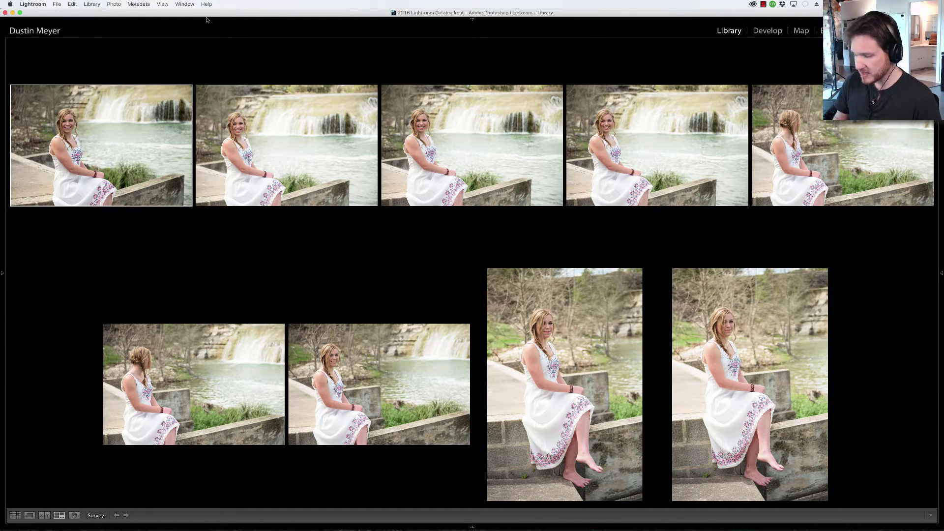
Compare the smiling waterfall portraits in the survey and flag the third photo as a pick
{"action": "key", "text": "Right"}
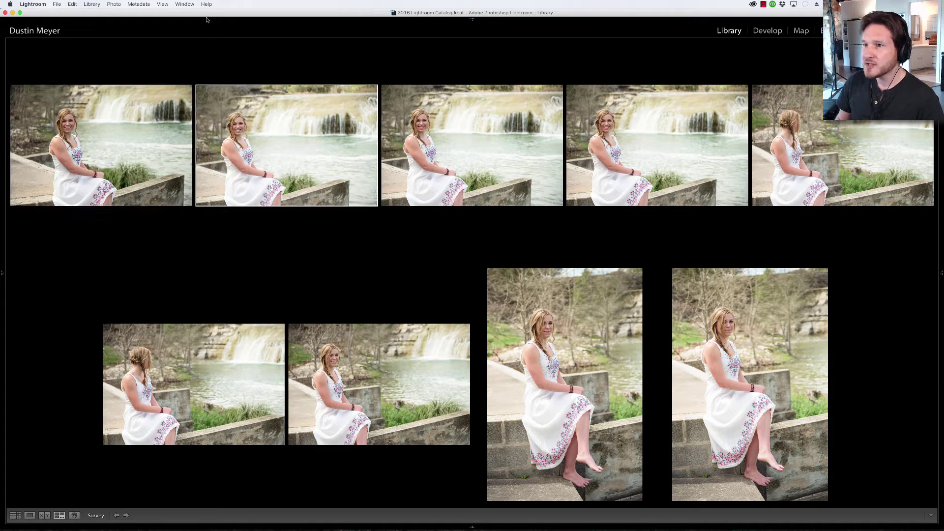
{"action": "key", "text": "Right"}
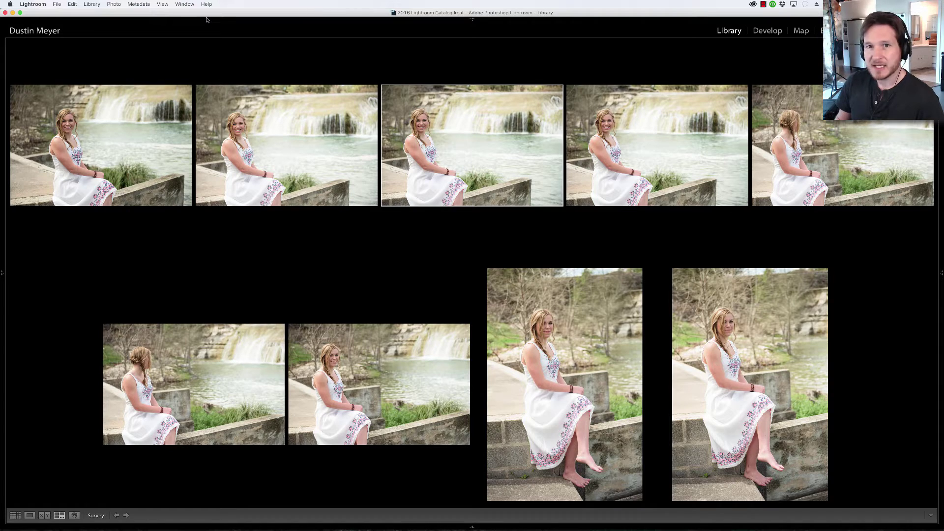
{"action": "key", "text": "Right"}
{"action": "key", "text": "Right"}
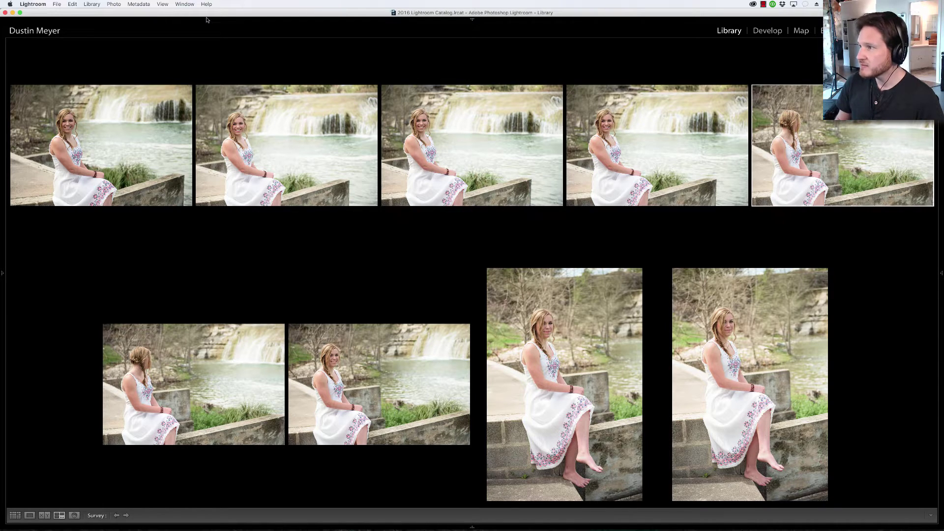
{"action": "key", "text": "Left"}
{"action": "key", "text": "Left"}
{"action": "key", "text": "Right"}
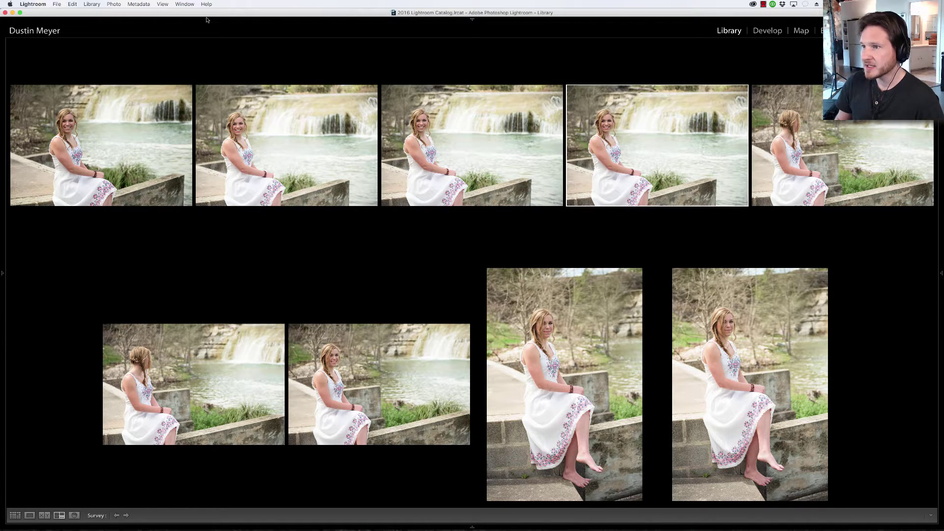
{"action": "key", "text": "Left"}
{"action": "key", "text": "p"}
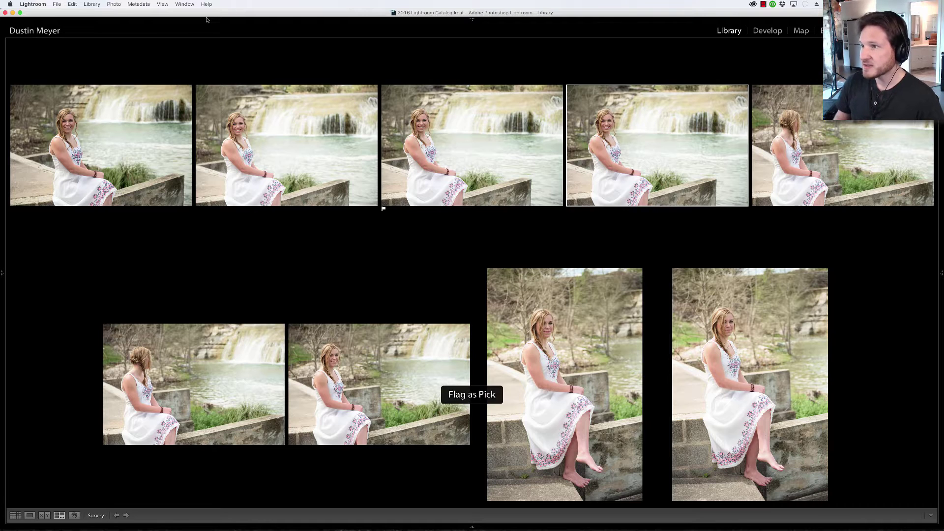
Flag the sixth photo, looking toward the waterfall, and the last vertical seated portrait as picks
{"action": "key", "text": "Right"}
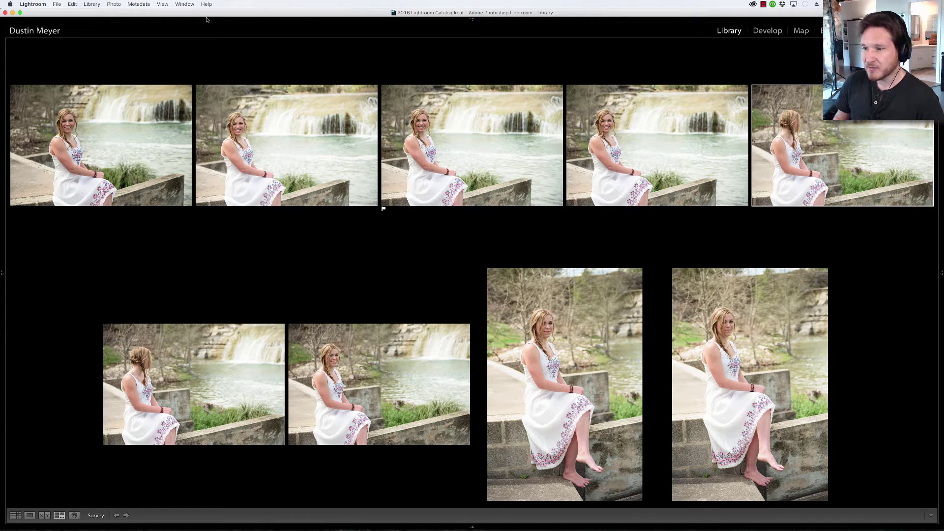
{"action": "key", "text": "Right"}
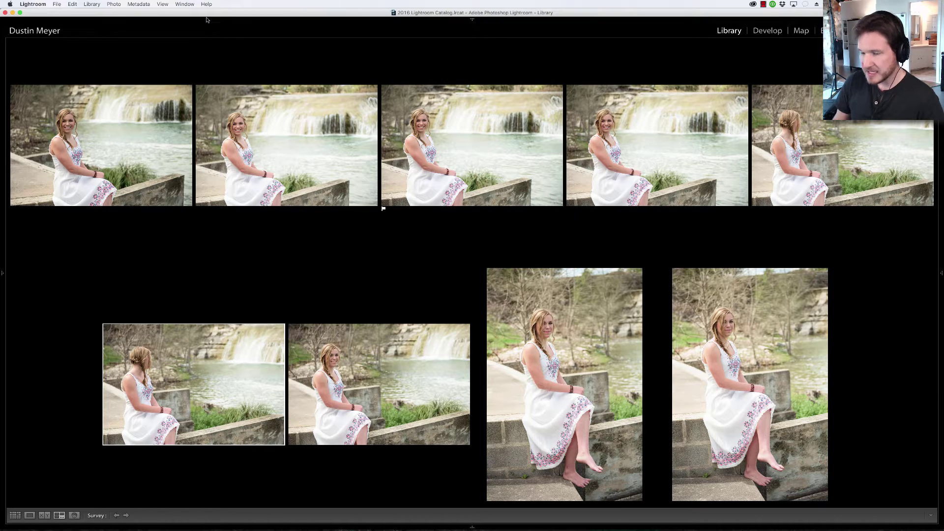
{"action": "key", "text": "p"}
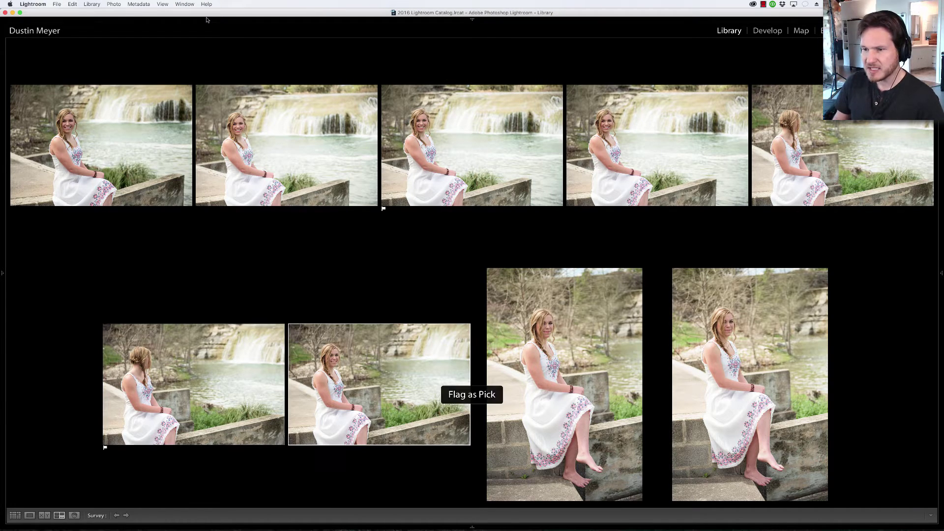
{"action": "key", "text": "Right"}
{"action": "key", "text": "Right"}
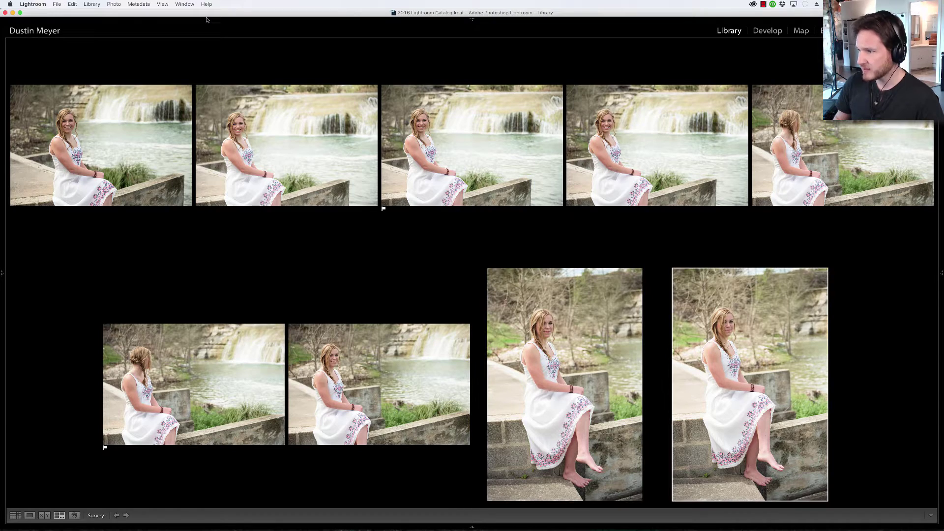
{"action": "key", "text": "p"}
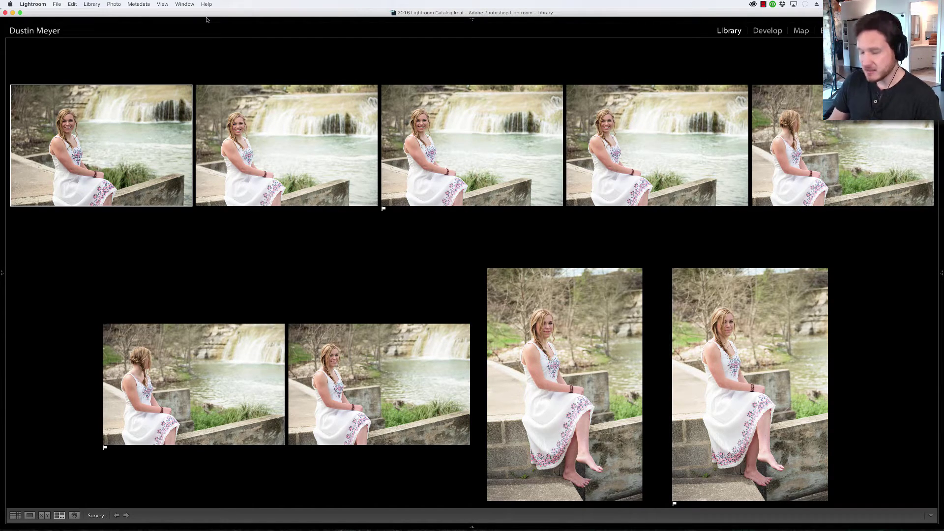
Return to the grid, select photos 13 to 16 of the subject standing in the river, and display them in Survey view
{"action": "key", "text": "g"}
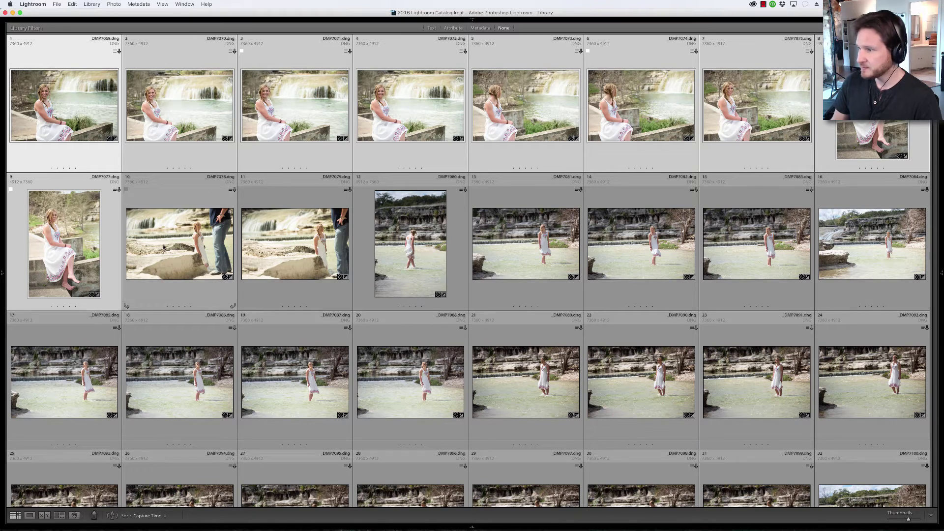
{"action": "scroll", "coordinate": [164, 247], "scroll_direction": "down", "scroll_amount": 5}
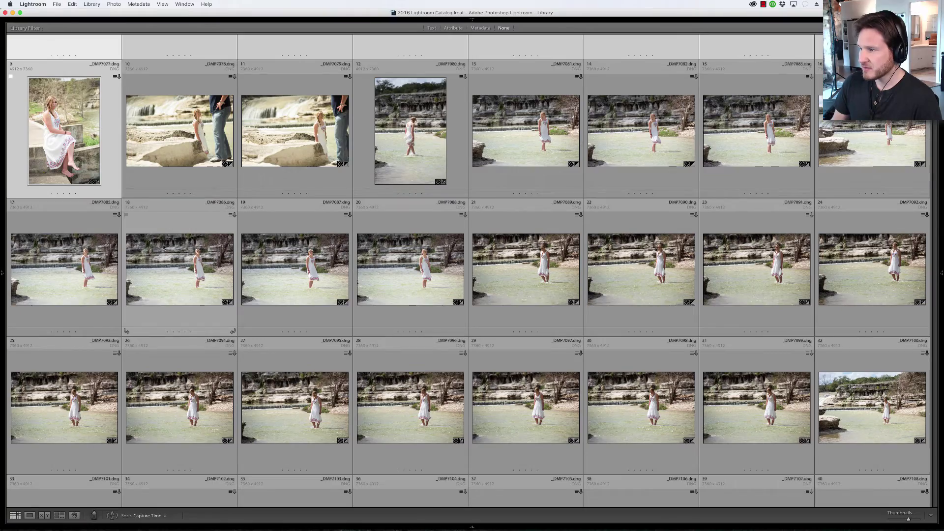
{"action": "scroll", "coordinate": [163, 248], "scroll_direction": "down", "scroll_amount": 5}
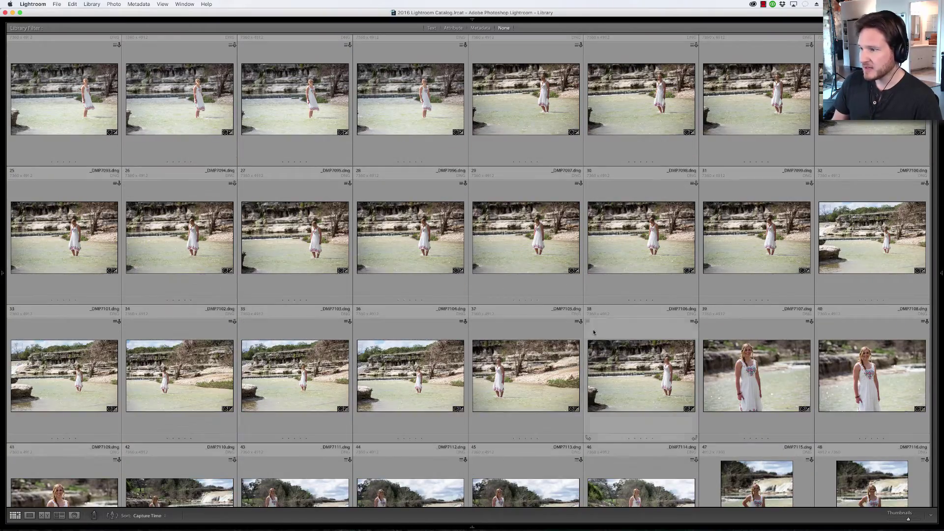
{"action": "scroll", "coordinate": [414, 320], "scroll_direction": "up", "scroll_amount": 5}
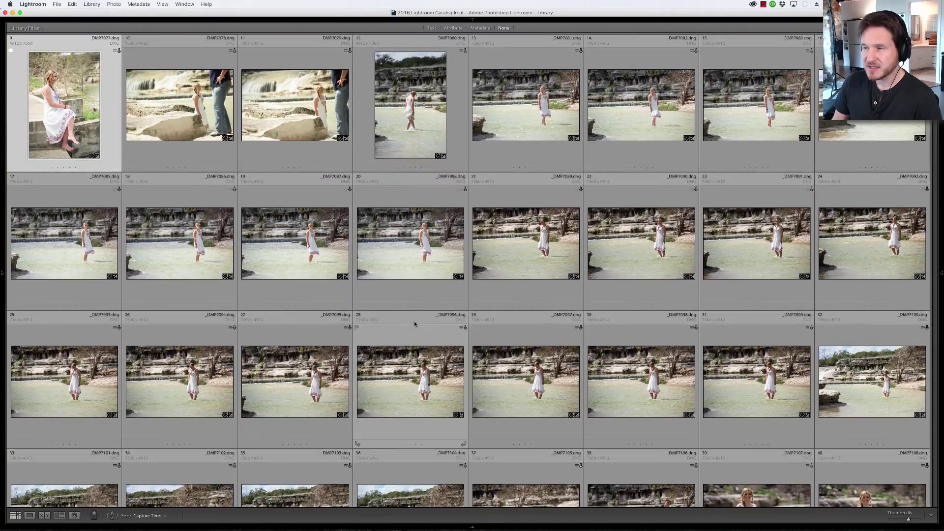
{"action": "scroll", "coordinate": [414, 324], "scroll_direction": "up", "scroll_amount": 1}
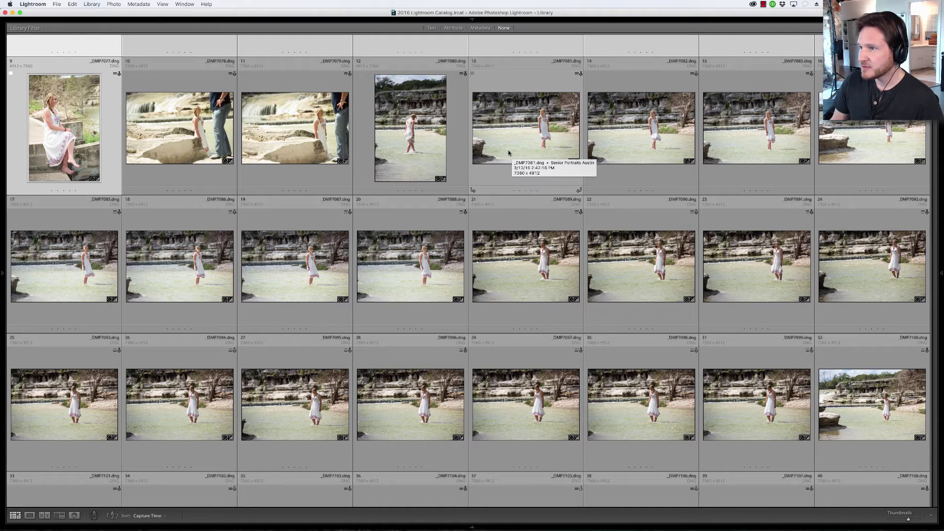
{"action": "left_click", "coordinate": [505, 127]}
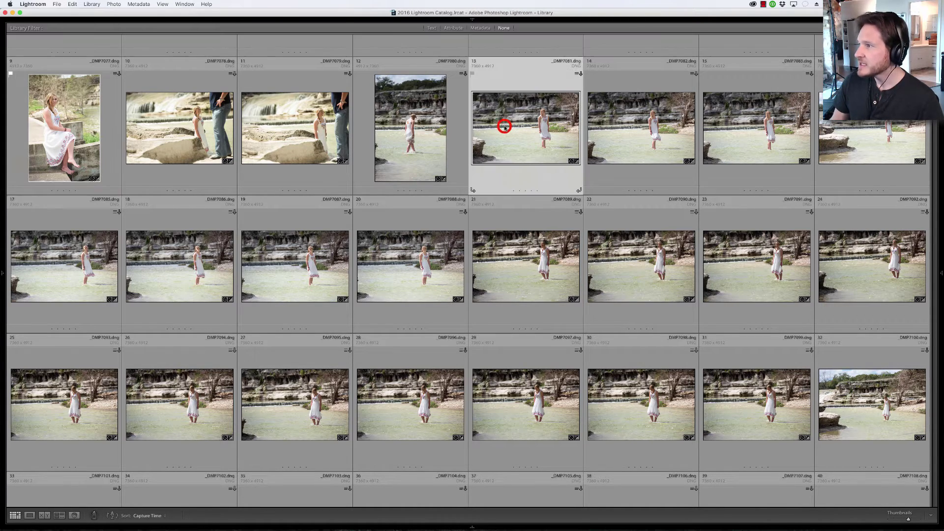
{"action": "left_click", "coordinate": [878, 146], "text": "shift"}
{"action": "key", "text": "n"}
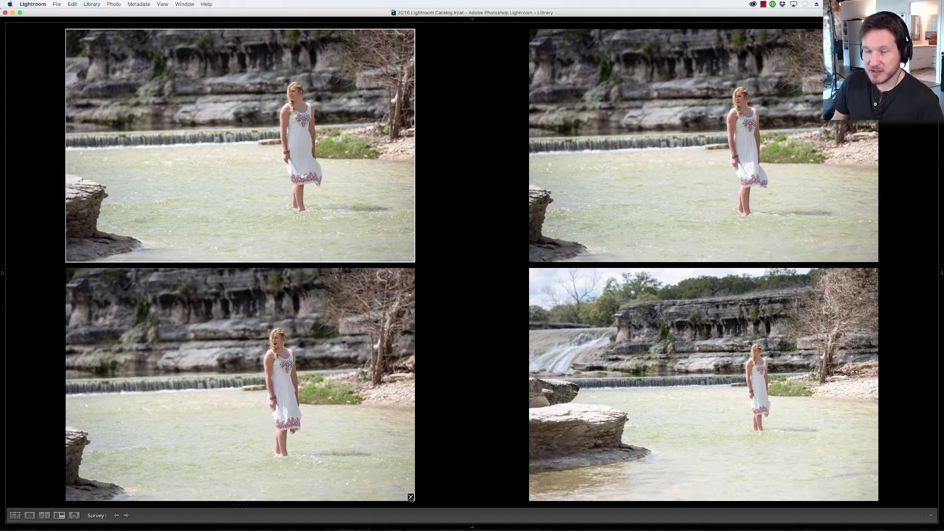
Remove photos 15 and 14 from the survey and flag the two remaining river shots as picks
{"action": "left_click", "coordinate": [410, 497]}
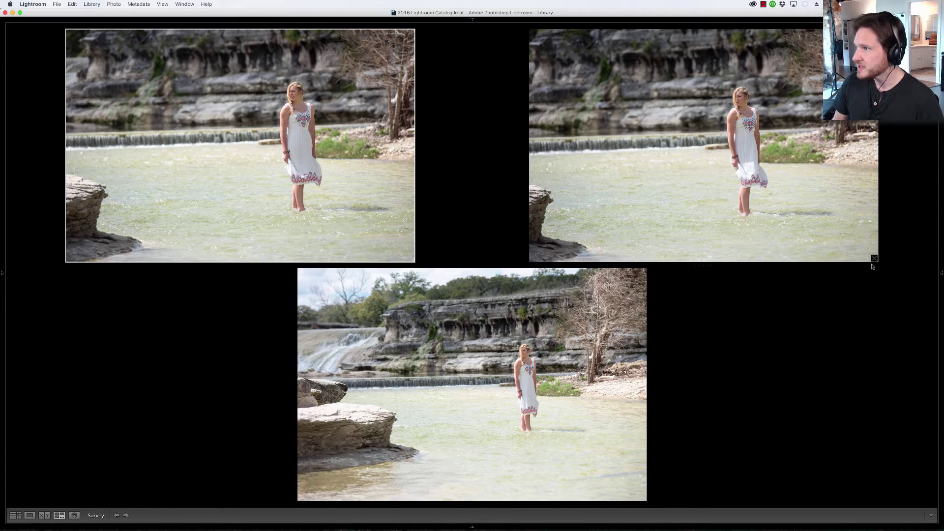
{"action": "left_click", "coordinate": [874, 259]}
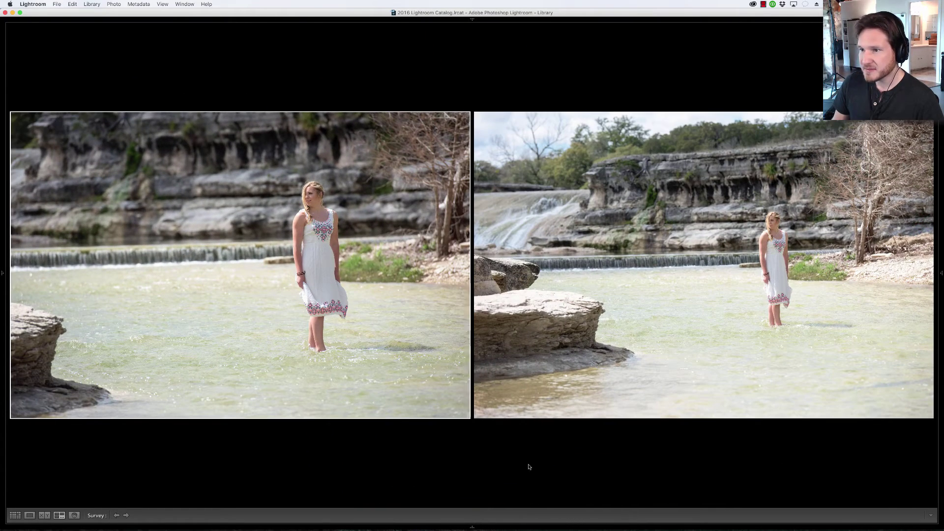
{"action": "key", "text": "p"}
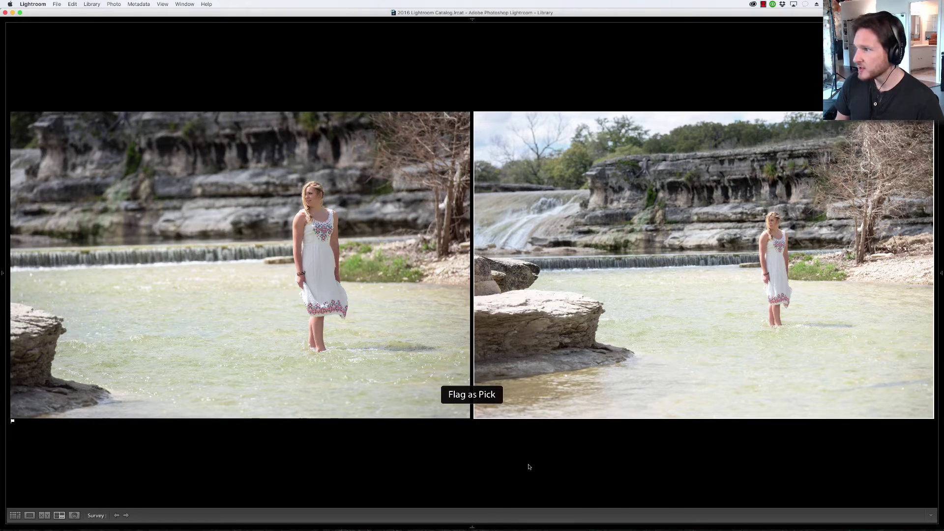
{"action": "key", "text": "p"}
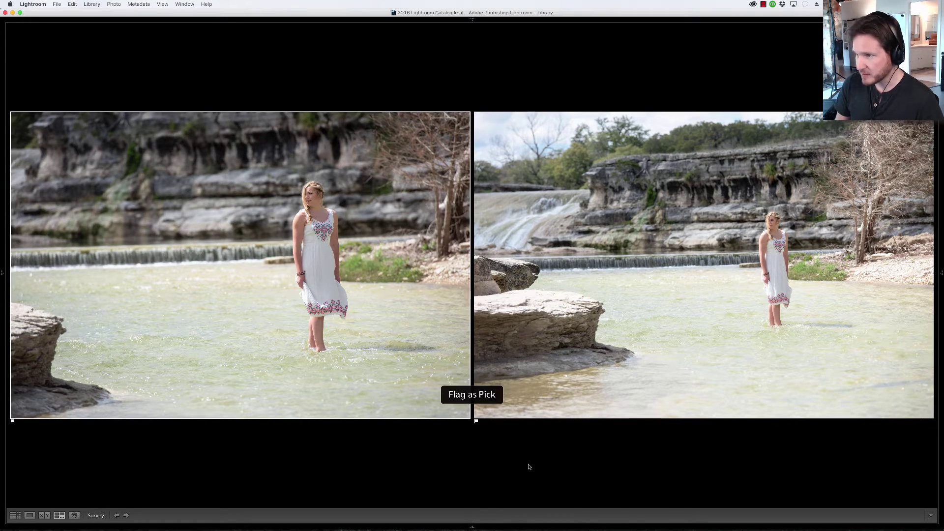
Return to the grid, select the row of photos 17 to 24, and display them in Survey view
{"action": "key", "text": "g"}
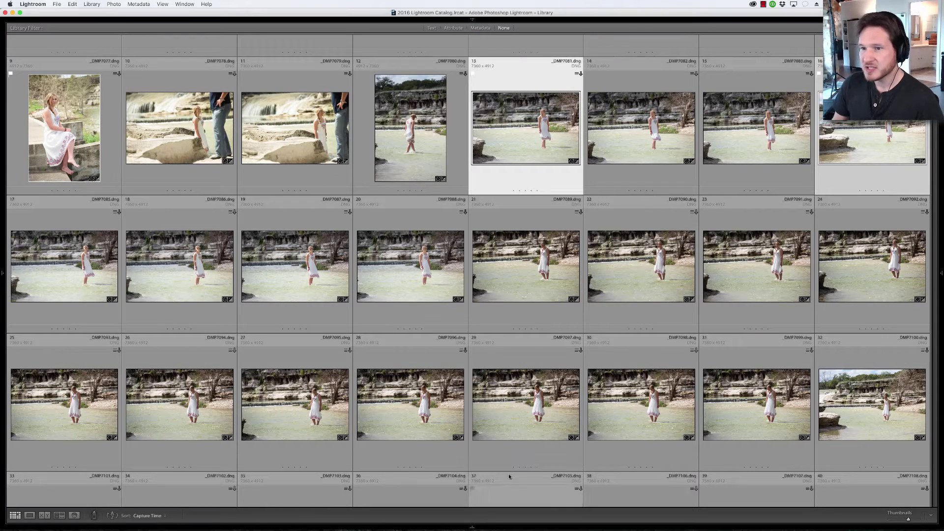
{"action": "left_click", "coordinate": [49, 251]}
{"action": "left_click", "coordinate": [904, 264], "text": "shift"}
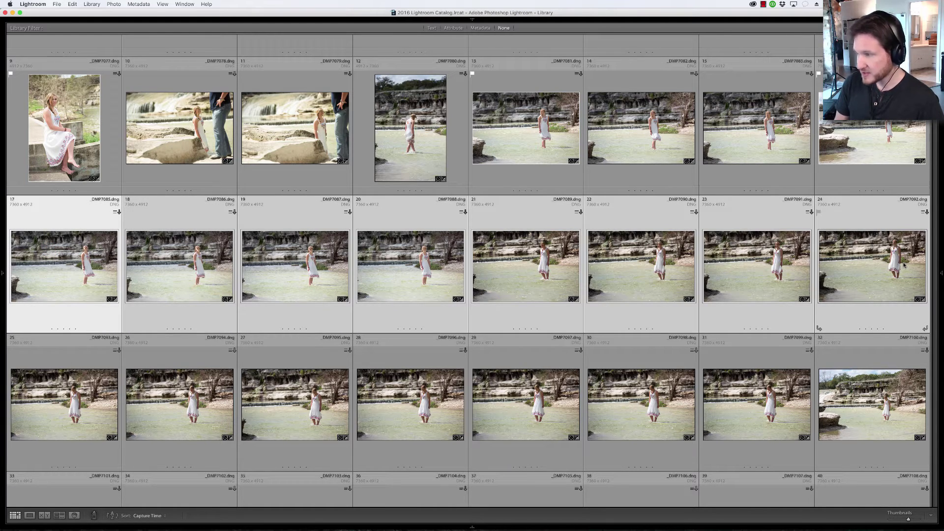
{"action": "key", "text": "n"}
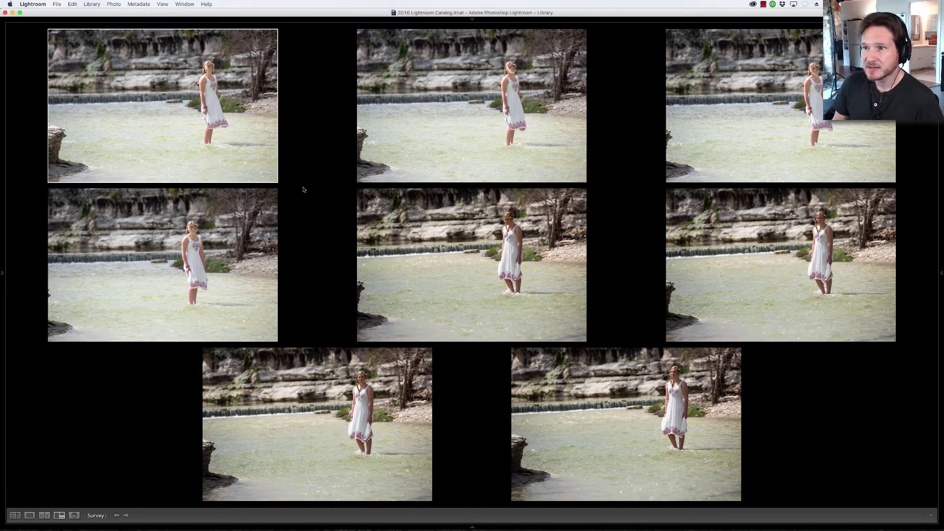
Remove the first four photos, 17 to 20, from the survey and flag the first remaining photo as a pick
{"action": "left_click", "coordinate": [275, 180]}
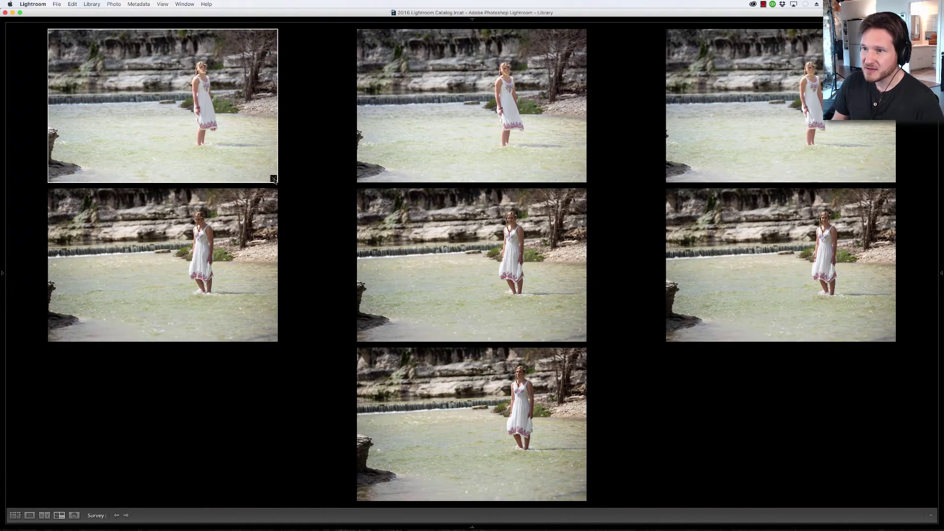
{"action": "left_click", "coordinate": [275, 180]}
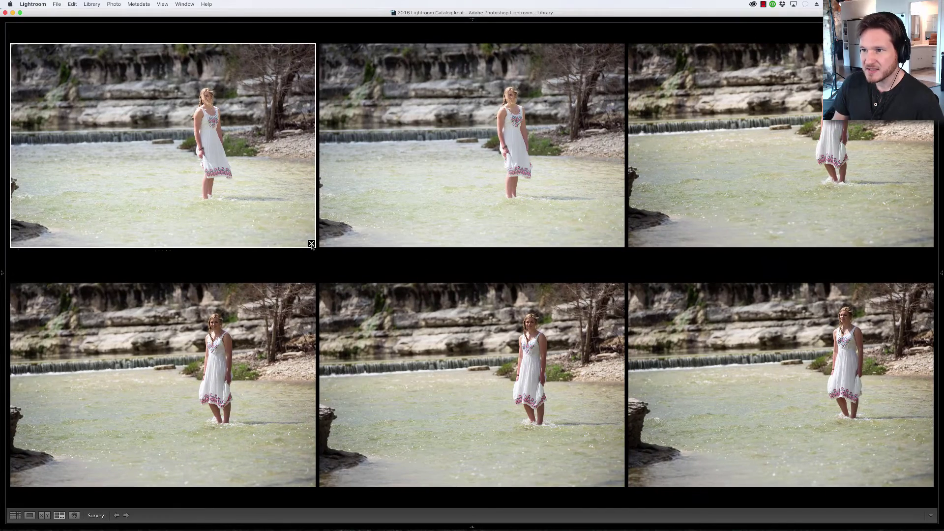
{"action": "left_click", "coordinate": [310, 245]}
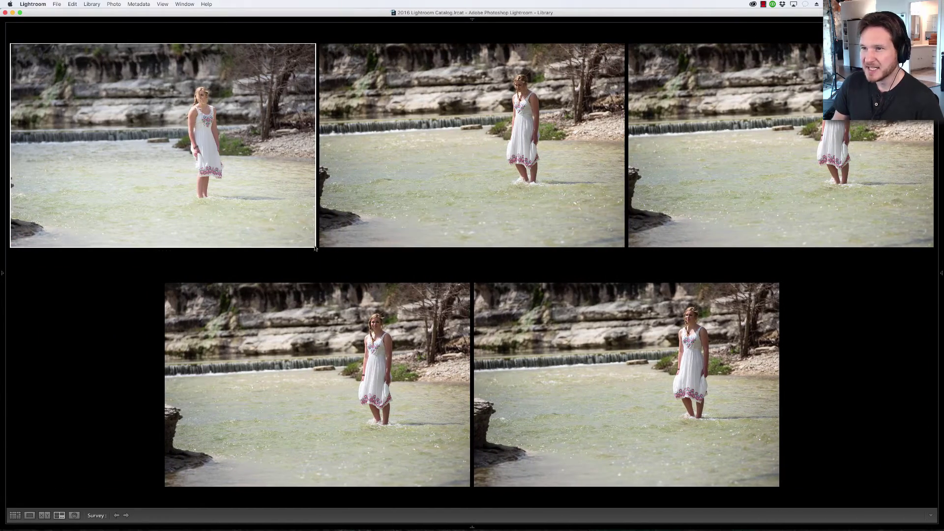
{"action": "left_click", "coordinate": [310, 245]}
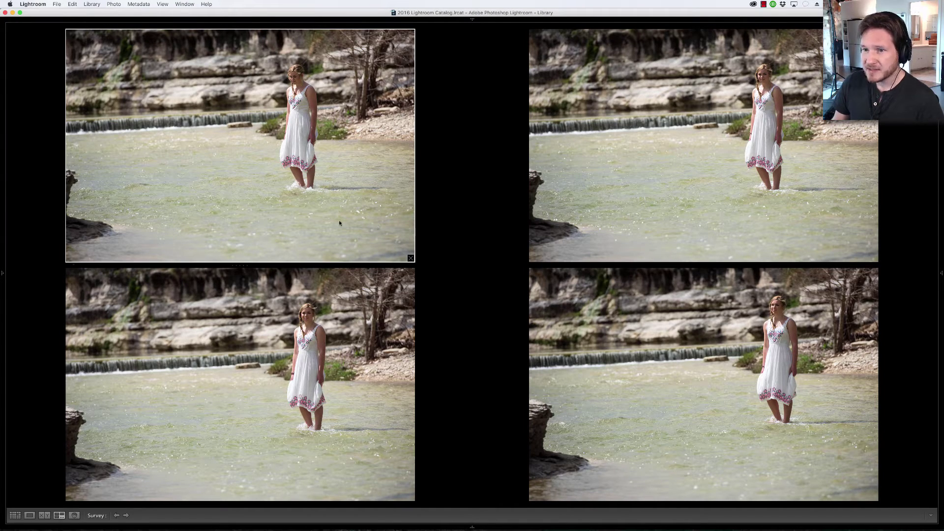
{"action": "key", "text": "p"}
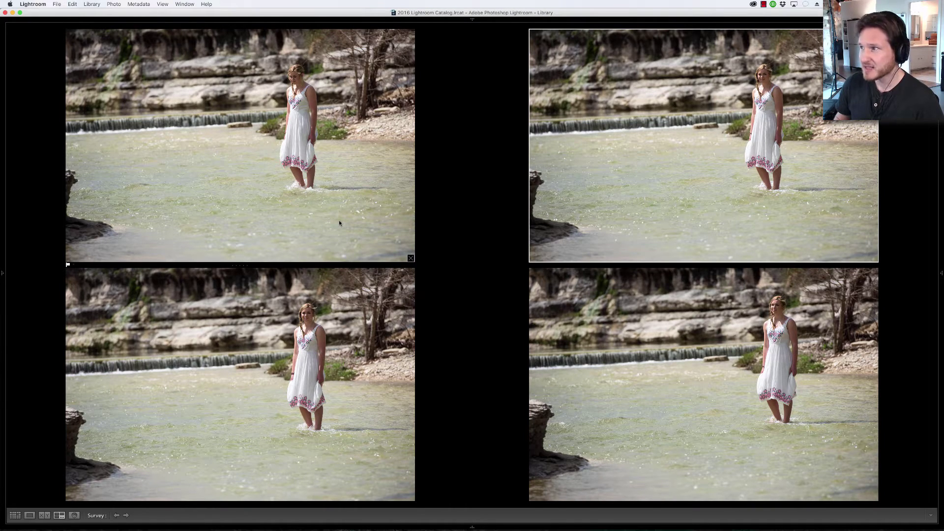
{"action": "key", "text": "Right"}
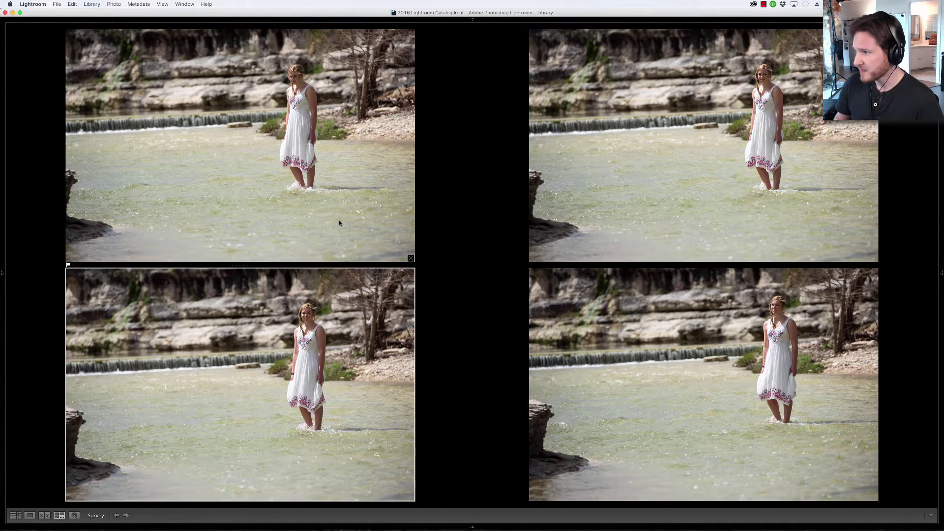
Flag the last two photos in the survey, photos 23 and 24, as picks
{"action": "key", "text": "Right"}
{"action": "key", "text": "Left"}
{"action": "key", "text": "p"}
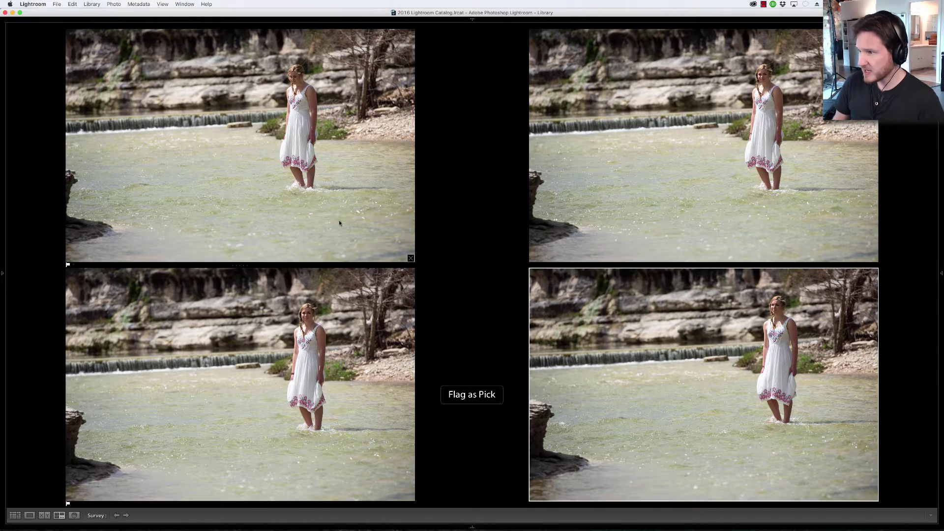
{"action": "key", "text": "p"}
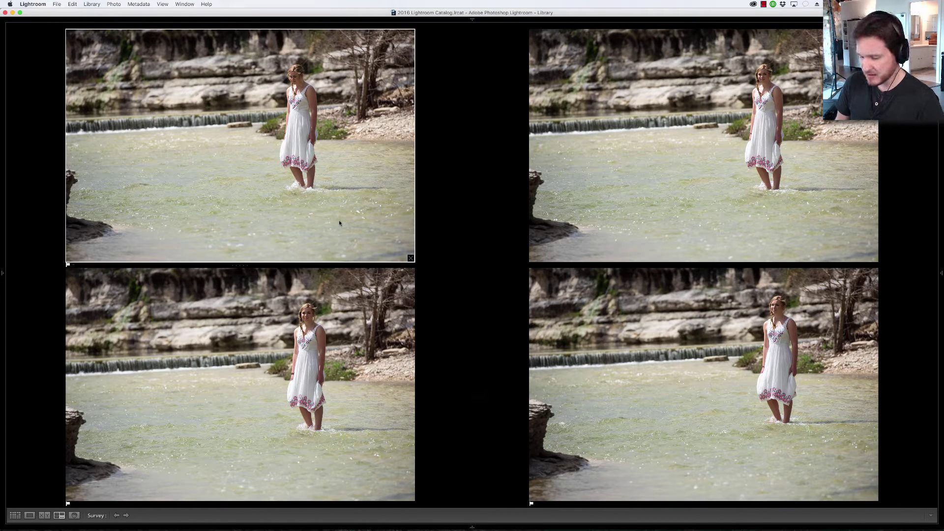
Return to the grid, select the row of photos 25 to 32, and display them in Survey view
{"action": "key", "text": "g"}
{"action": "left_click", "coordinate": [83, 395]}
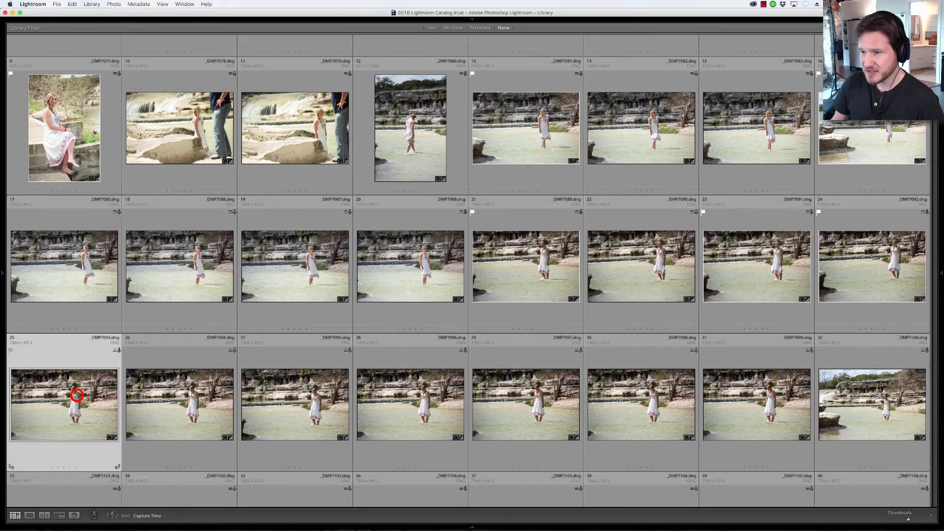
{"action": "left_click", "coordinate": [839, 417], "text": "shift"}
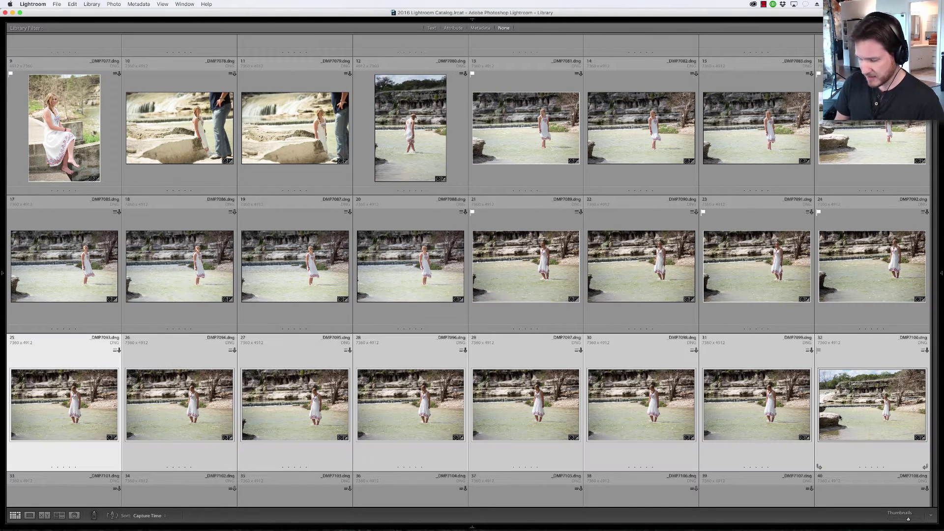
{"action": "key", "text": "n"}
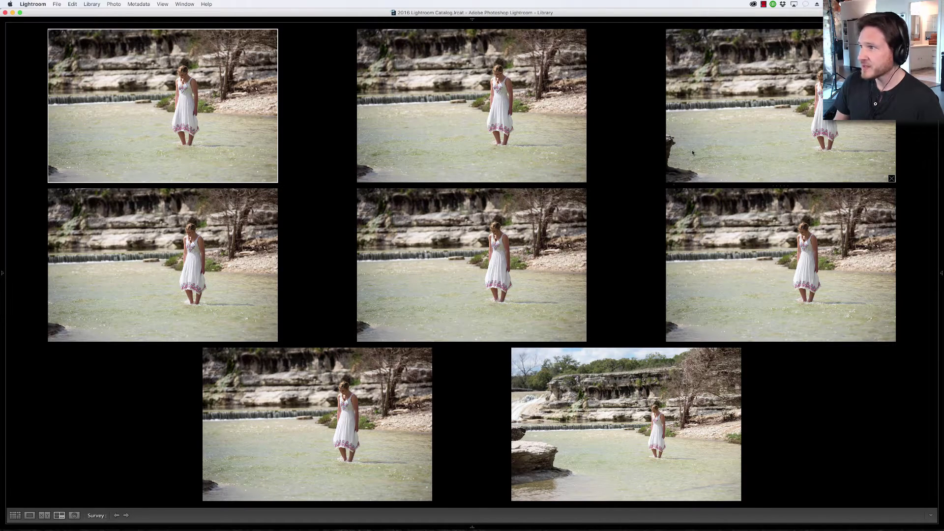
Flag photo 25 as a pick and remove photos 26 and 27 from the survey
{"action": "left_click", "coordinate": [238, 146]}
{"action": "key", "text": "p"}
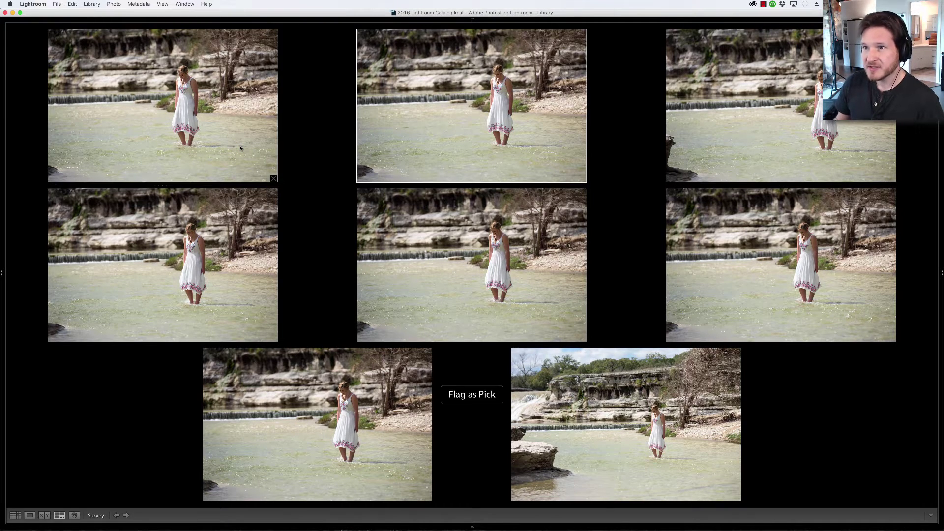
{"action": "left_click", "coordinate": [582, 179]}
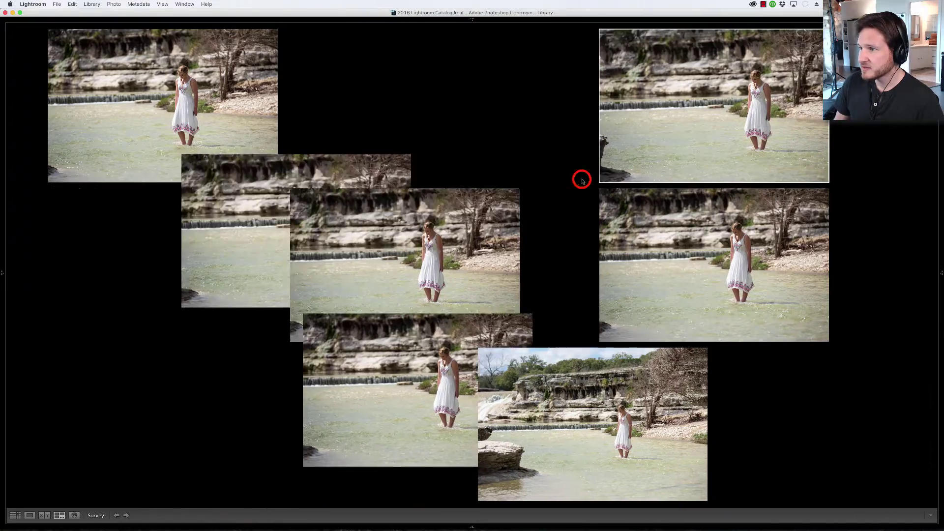
{"action": "left_click", "coordinate": [583, 180]}
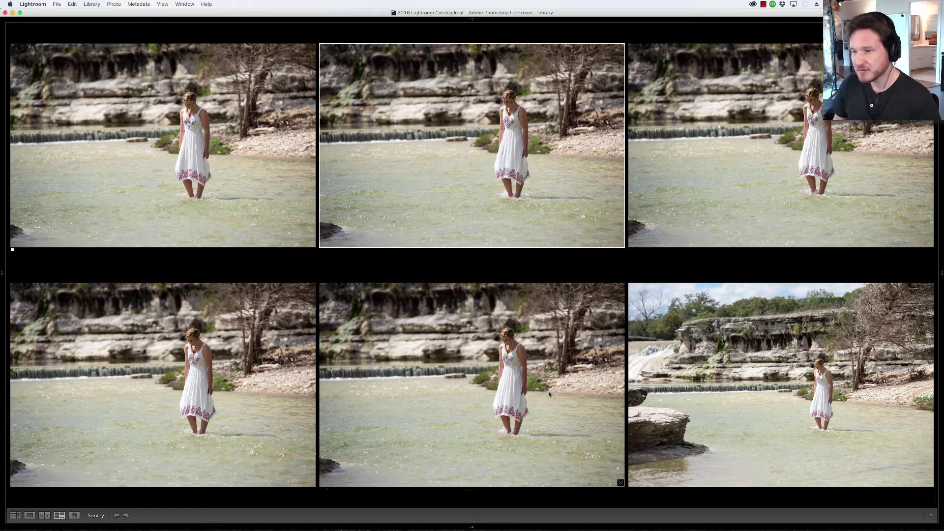
Flag the wide river shot, photo 32, and the first photo of the survey's second row, photo 30, as picks
{"action": "left_click", "coordinate": [665, 436]}
{"action": "key", "text": "p"}
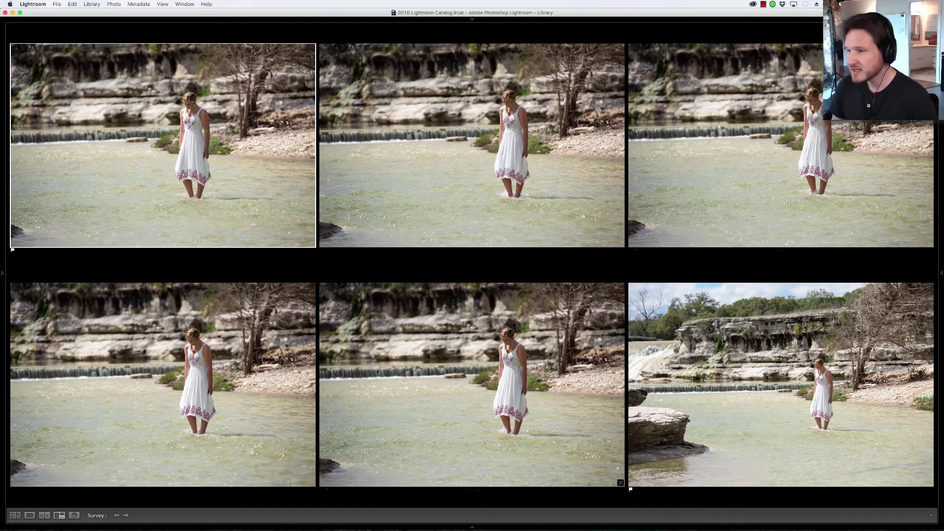
{"action": "left_click", "coordinate": [230, 359]}
{"action": "key", "text": "p"}
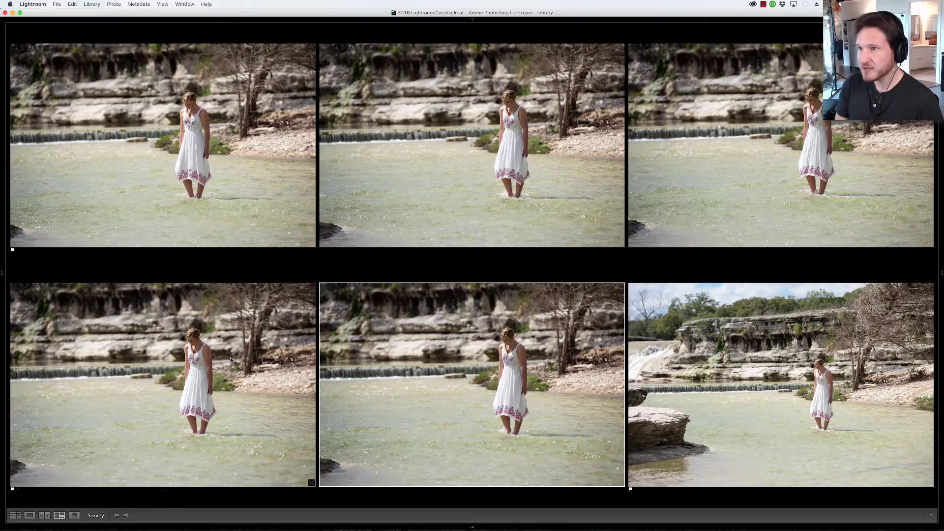
Return to the grid, select photos 33 to 38, and display them in Survey view
{"action": "key", "text": "g"}
{"action": "scroll", "coordinate": [379, 309], "scroll_direction": "down", "scroll_amount": 5}
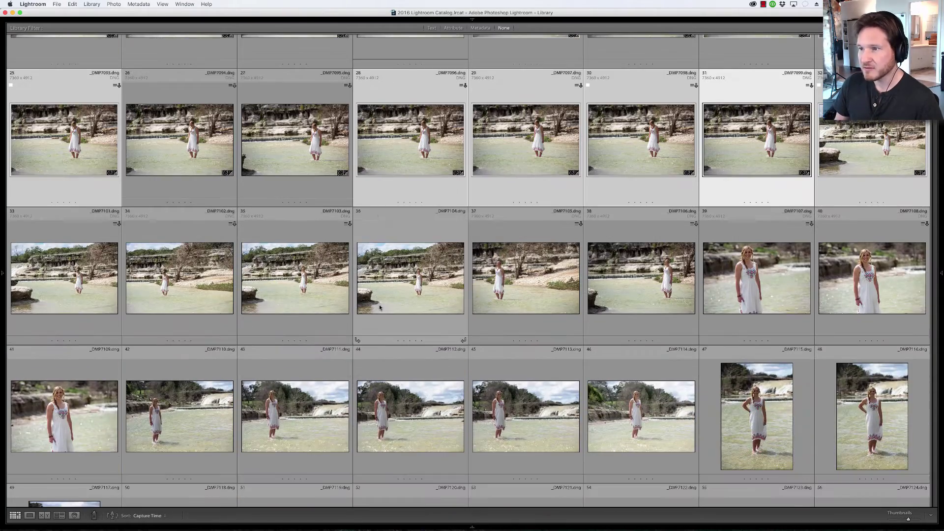
{"action": "left_click", "coordinate": [53, 258]}
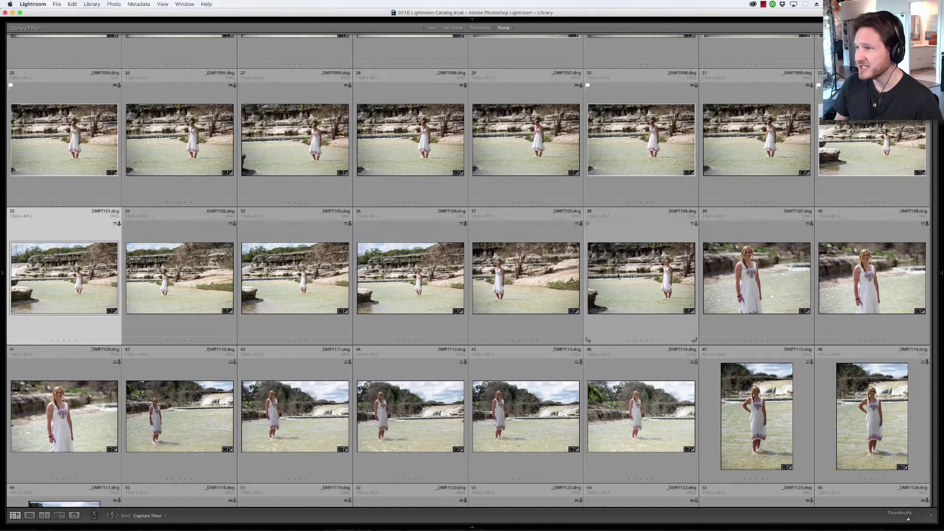
{"action": "left_click", "coordinate": [645, 273], "text": "shift"}
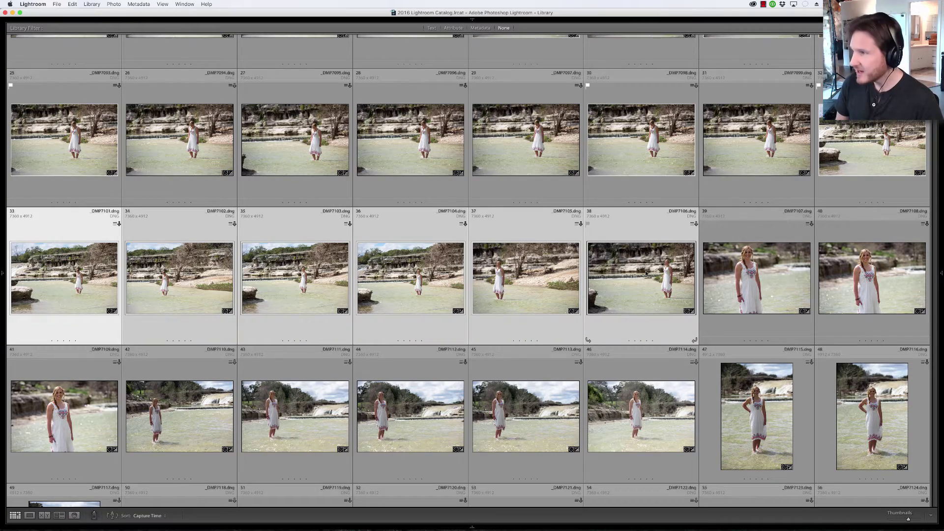
{"action": "key", "text": "n"}
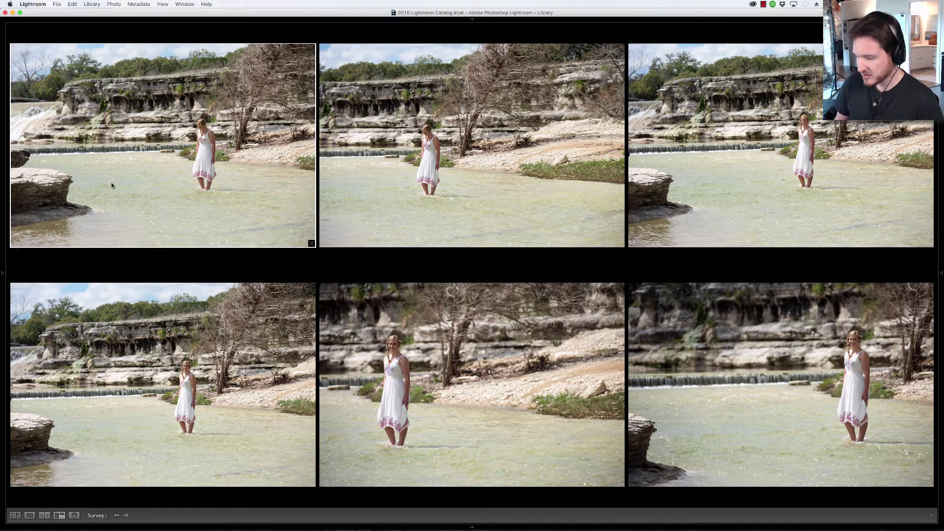
Remove photos 34 and 37 from the survey and flag photos 33, 38 and 36 as picks
{"action": "key", "text": "p"}
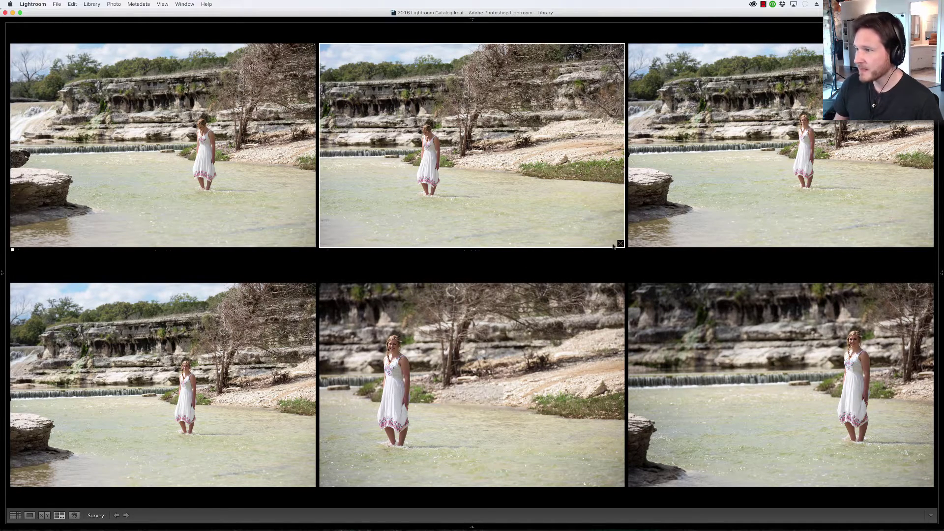
{"action": "left_click", "coordinate": [620, 243]}
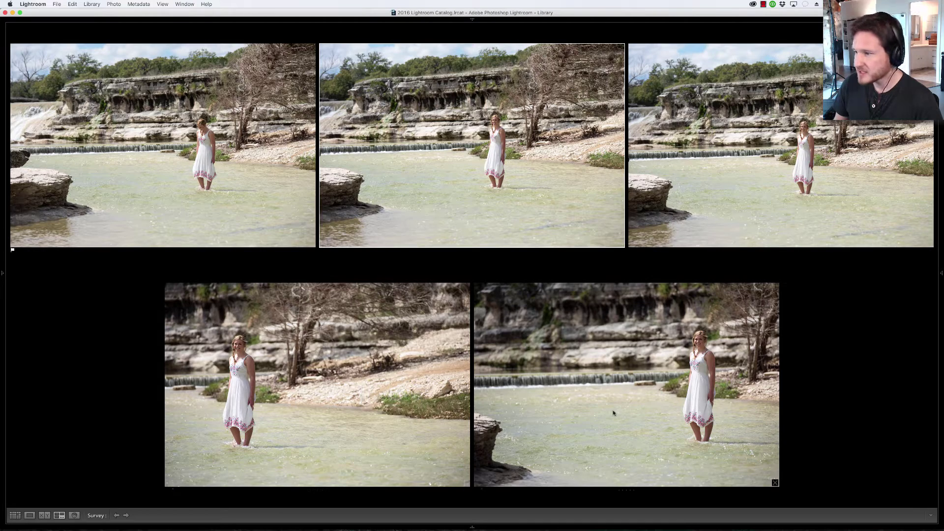
{"action": "left_click", "coordinate": [613, 412]}
{"action": "key", "text": "p"}
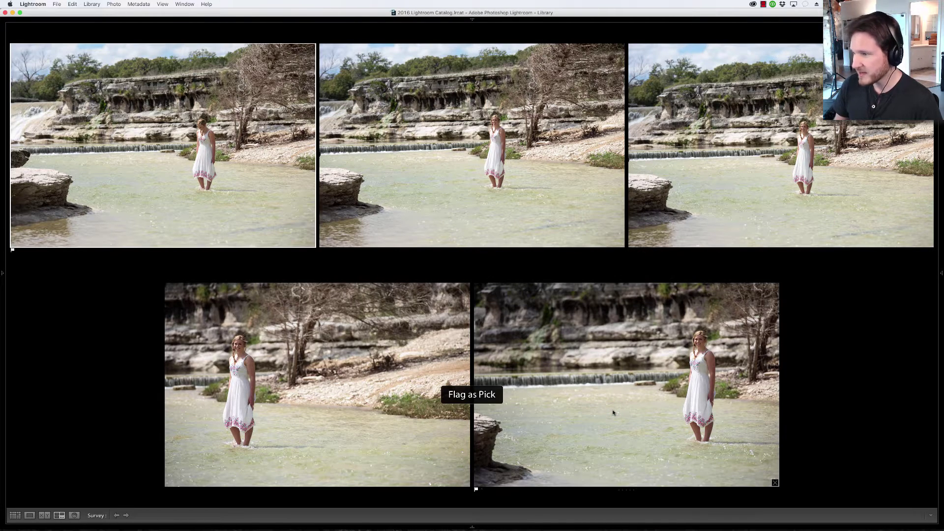
{"action": "left_click", "coordinate": [466, 483]}
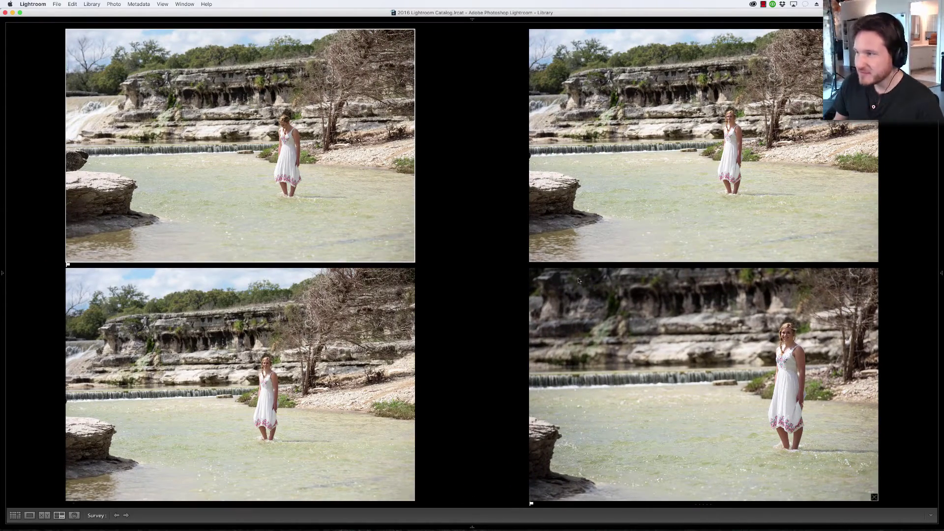
{"action": "left_click", "coordinate": [689, 225]}
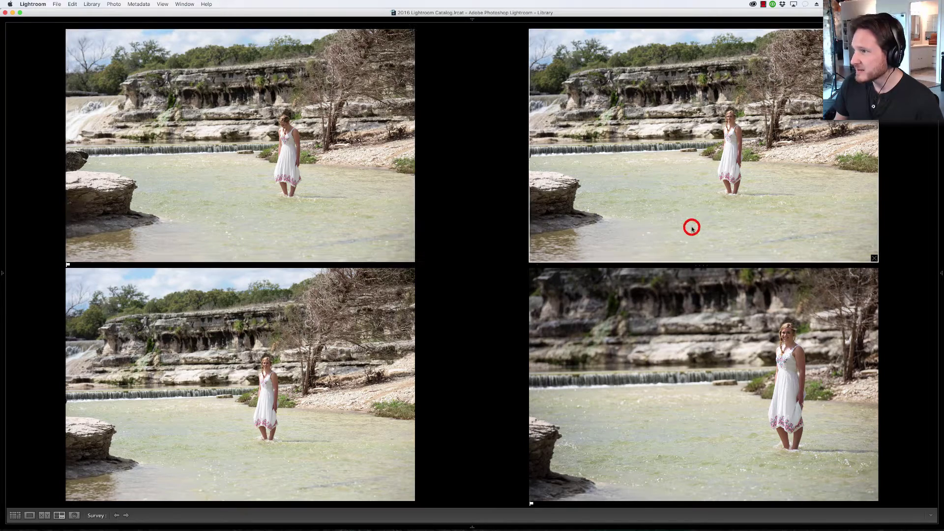
{"action": "left_click", "coordinate": [309, 367]}
{"action": "key", "text": "p"}
Return to the grid, compare close-up photos 39 to 41 in Survey view, and flag photo 41 as a pick
{"action": "key", "text": "g"}
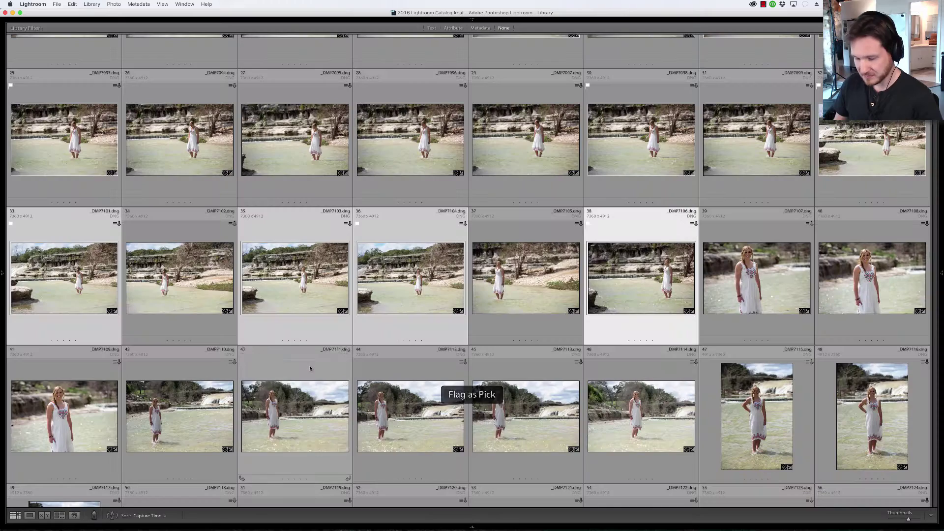
{"action": "scroll", "coordinate": [456, 322], "scroll_direction": "down", "scroll_amount": 3}
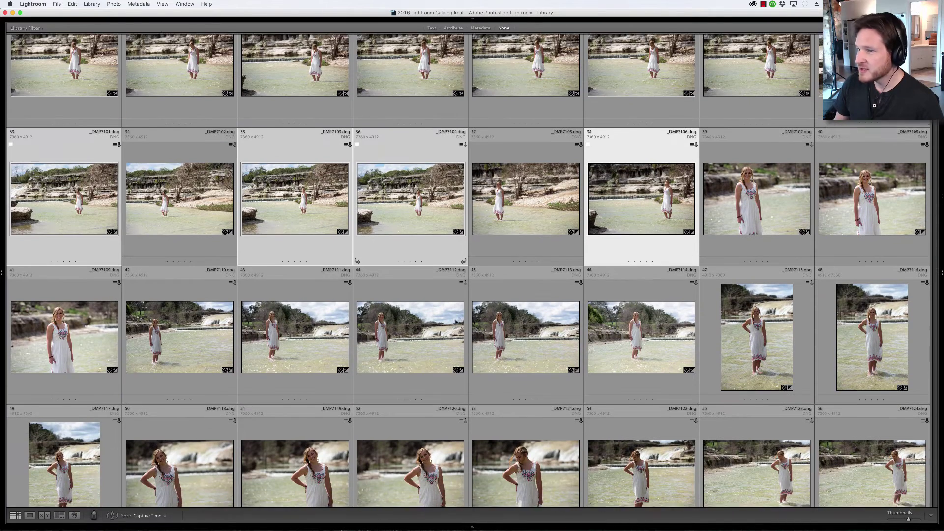
{"action": "left_click", "coordinate": [754, 181]}
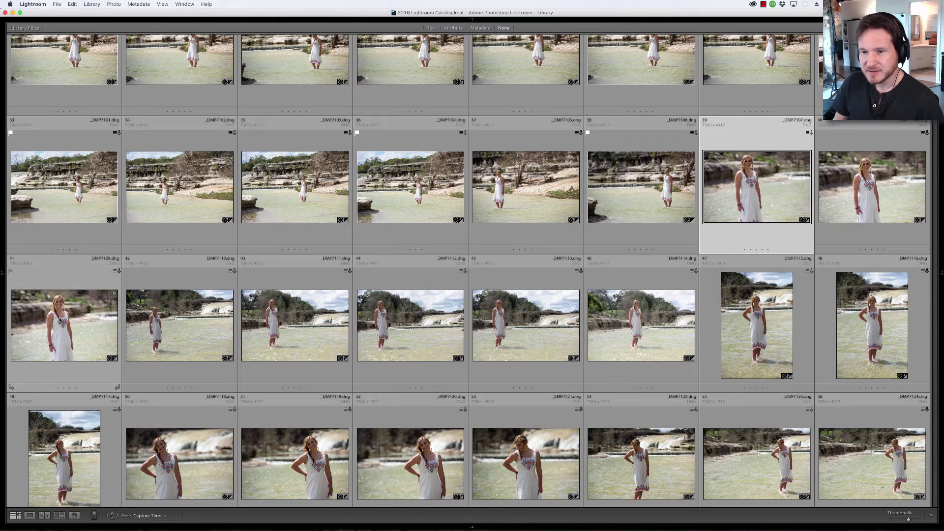
{"action": "left_click", "coordinate": [59, 320], "text": "shift"}
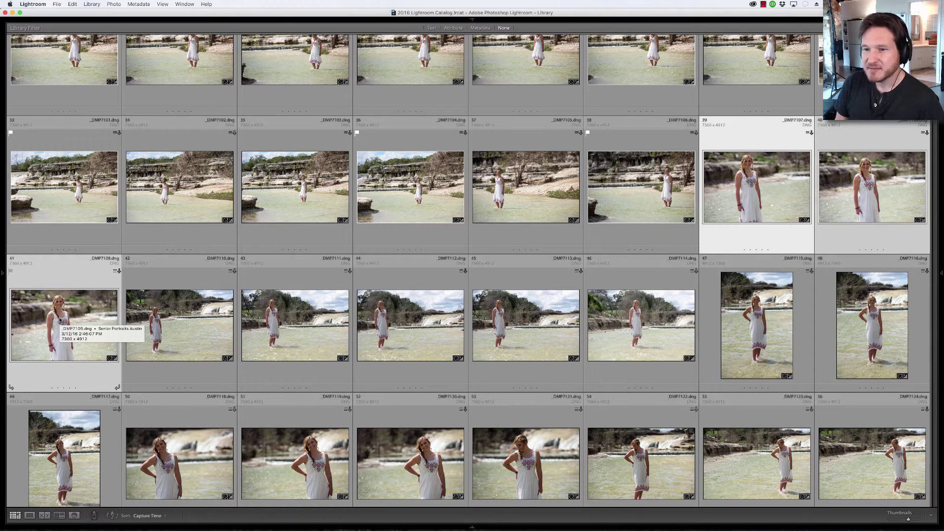
{"action": "key", "text": "n"}
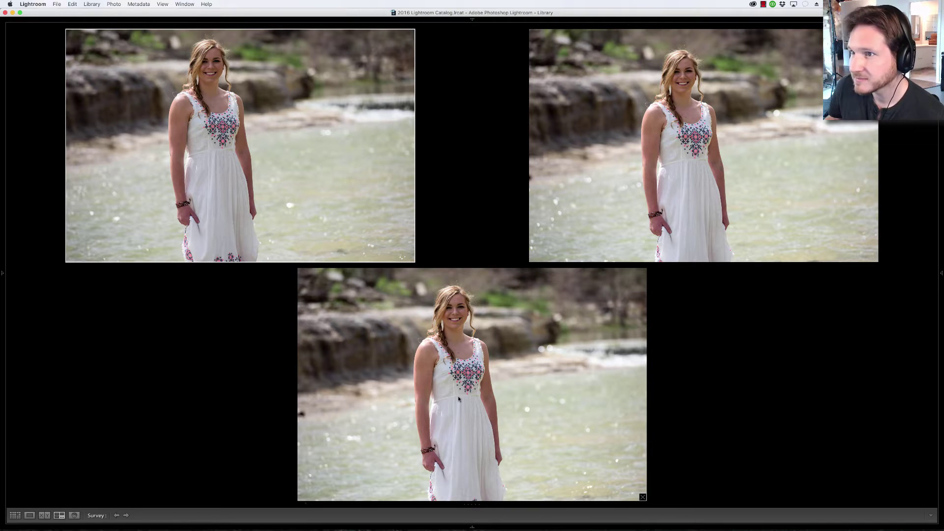
{"action": "left_click", "coordinate": [543, 380]}
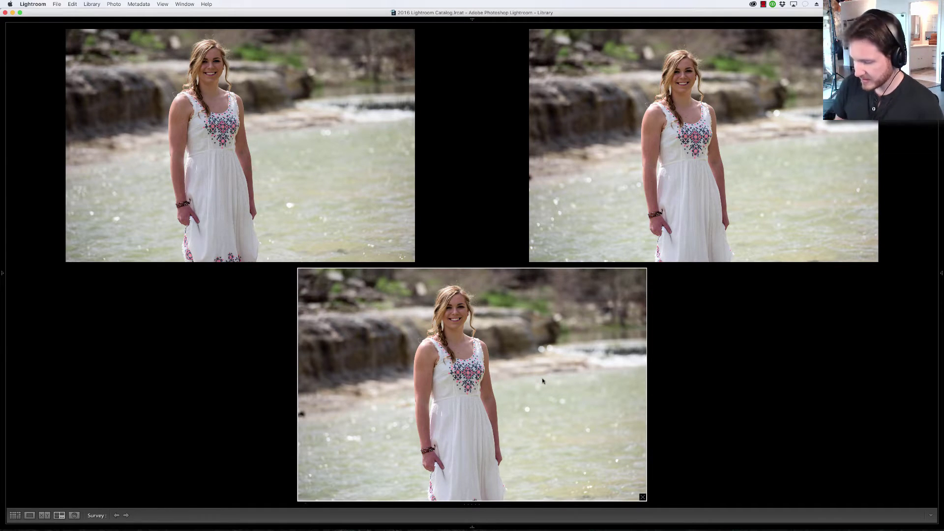
Return to the grid, select photos 42 to 46 with the waterfall behind the subject, and display them in Survey view
{"action": "key", "text": "g"}
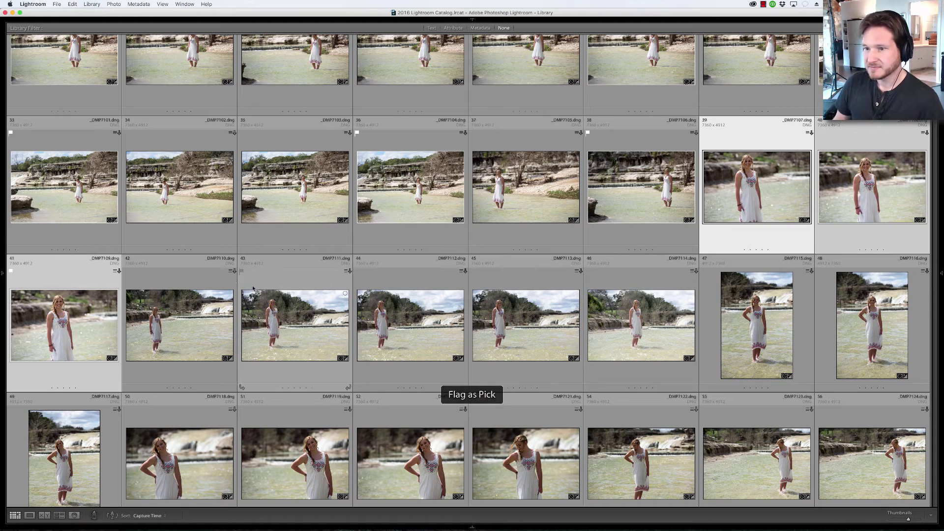
{"action": "left_click", "coordinate": [180, 330]}
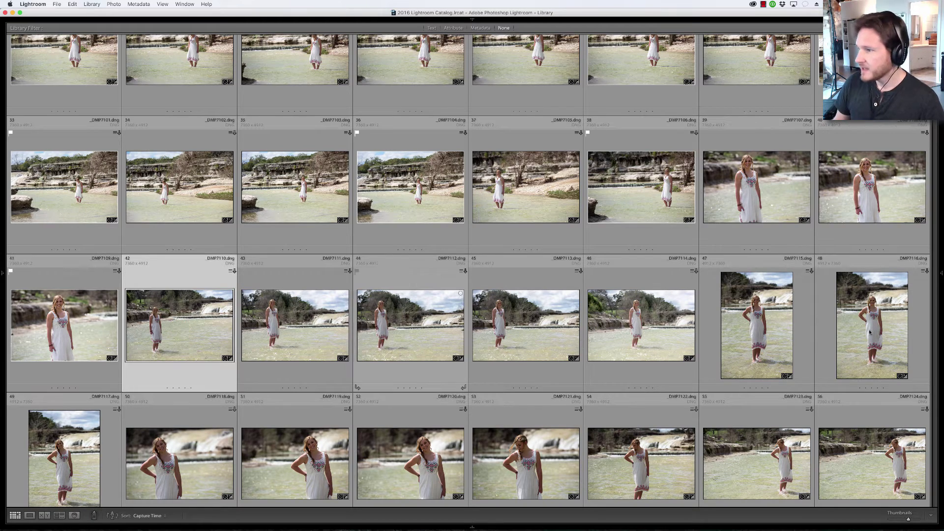
{"action": "left_click", "coordinate": [662, 336], "text": "shift"}
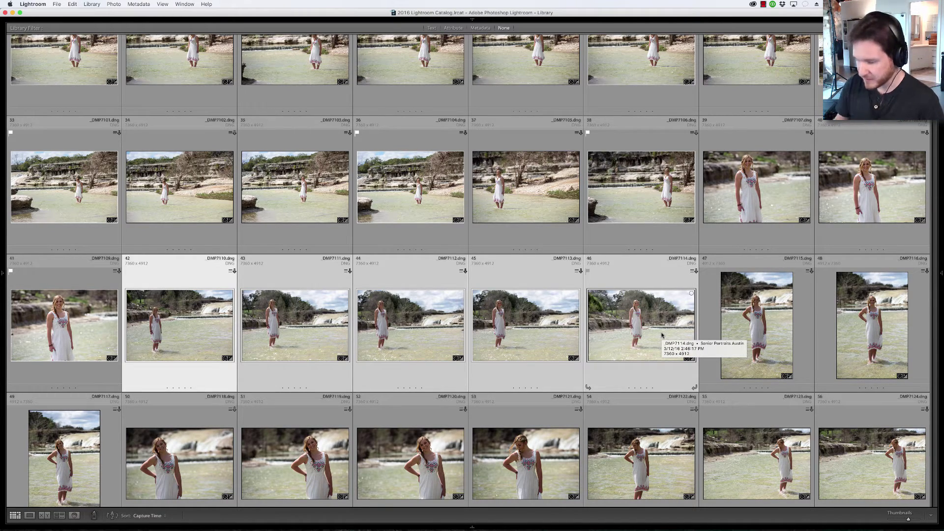
{"action": "key", "text": "n"}
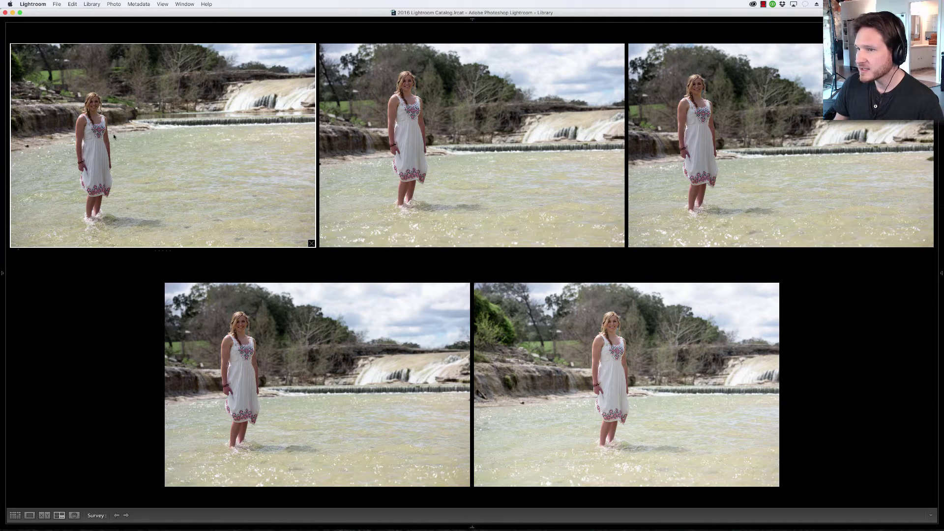
Flag photos 42 and 45 of the surveyed waterfall shots as picks
{"action": "key", "text": "p"}
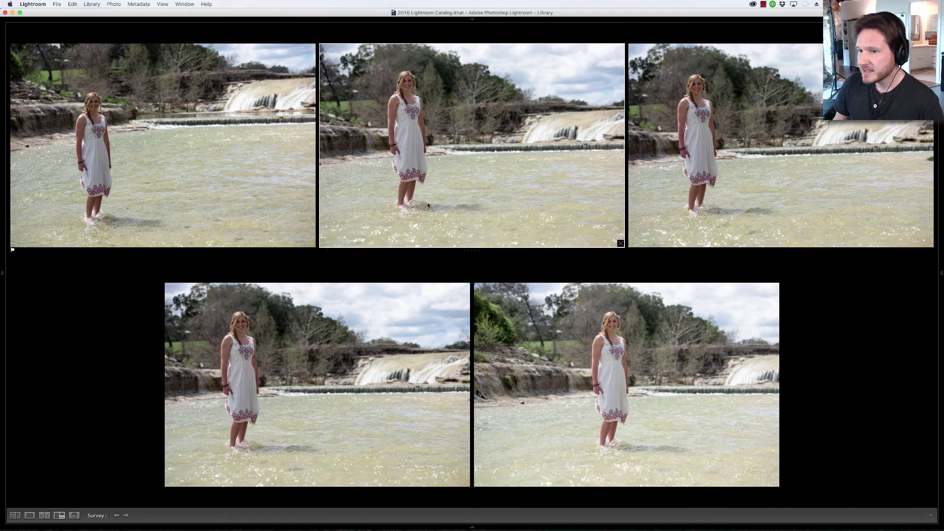
{"action": "left_click", "coordinate": [806, 208]}
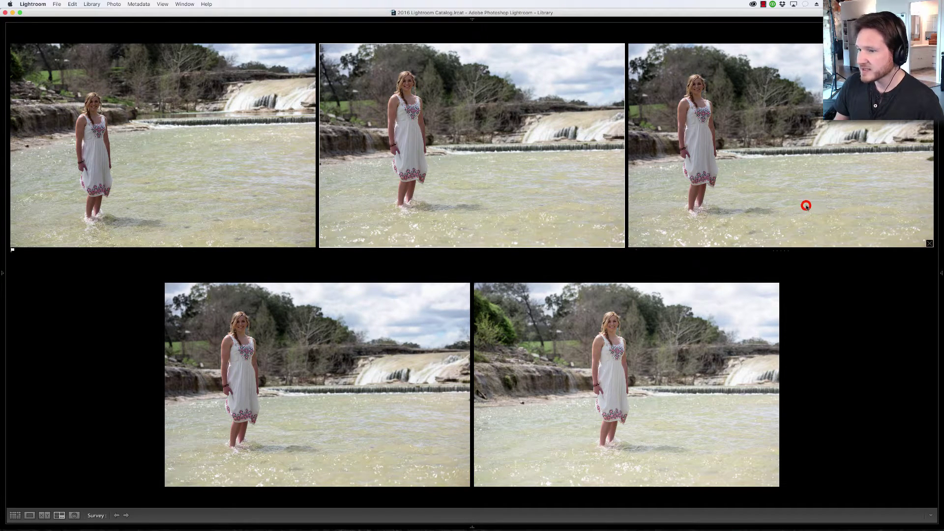
{"action": "left_click", "coordinate": [361, 342]}
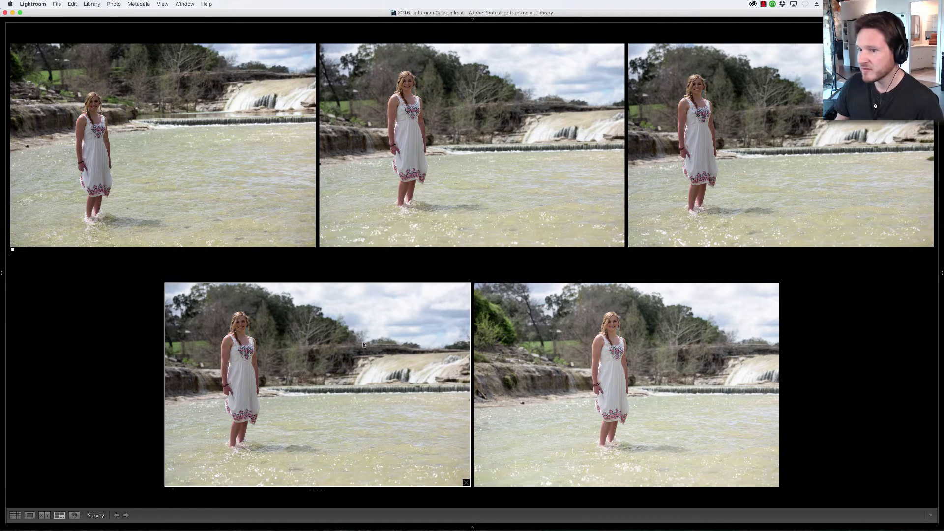
{"action": "key", "text": "p"}
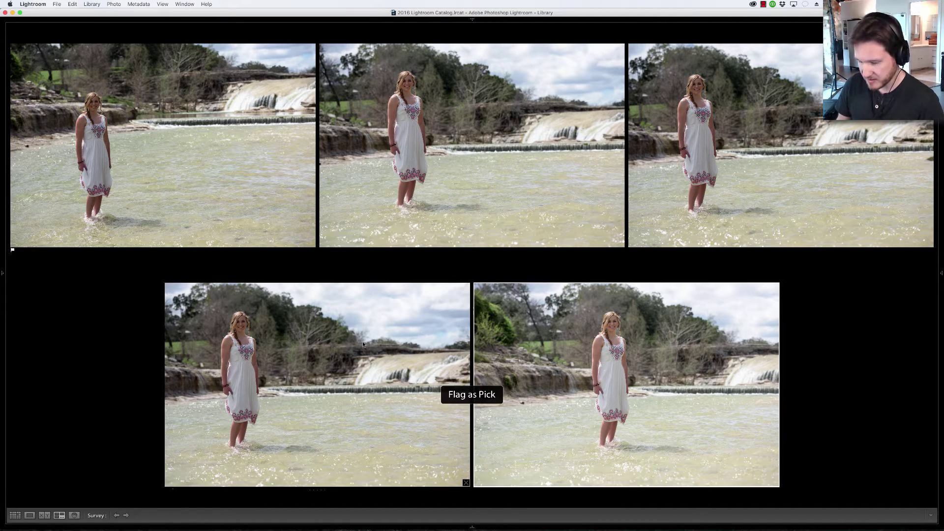
Return to the grid, select the vertical photos 47 to 49, and flag them as picks
{"action": "key", "text": "g"}
{"action": "key", "text": "Right"}
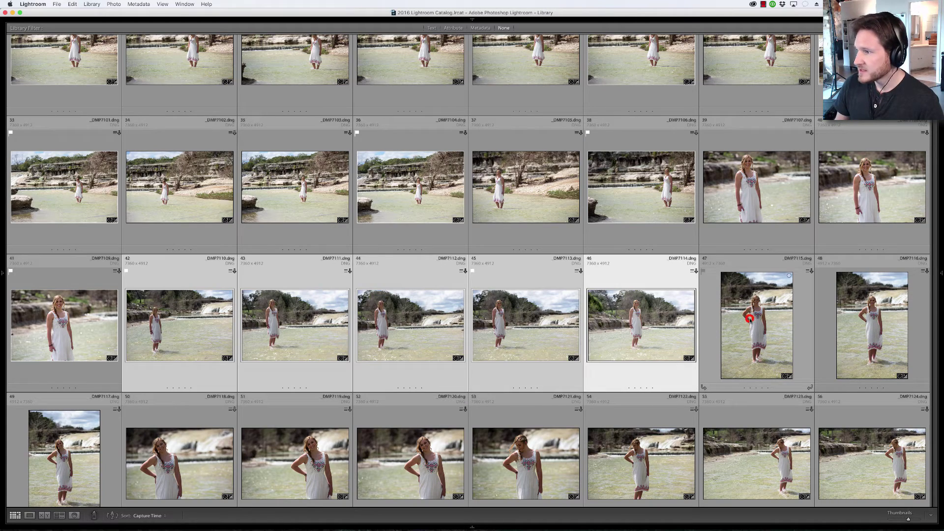
{"action": "left_click", "coordinate": [60, 482], "text": "shift"}
{"action": "key", "text": "p"}
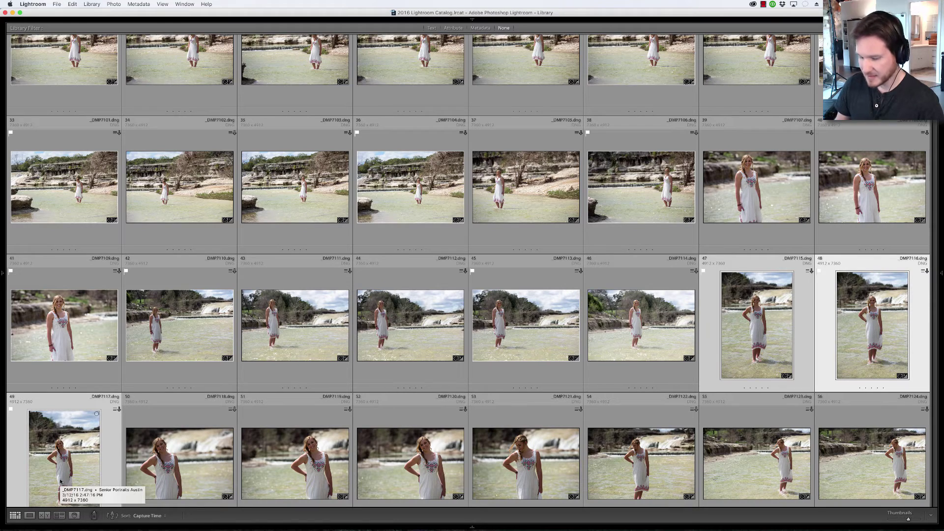
Undo the pick flags on vertical photos 47 to 49, and flag only photo 48 in Survey view
{"action": "key", "text": "super+z"}
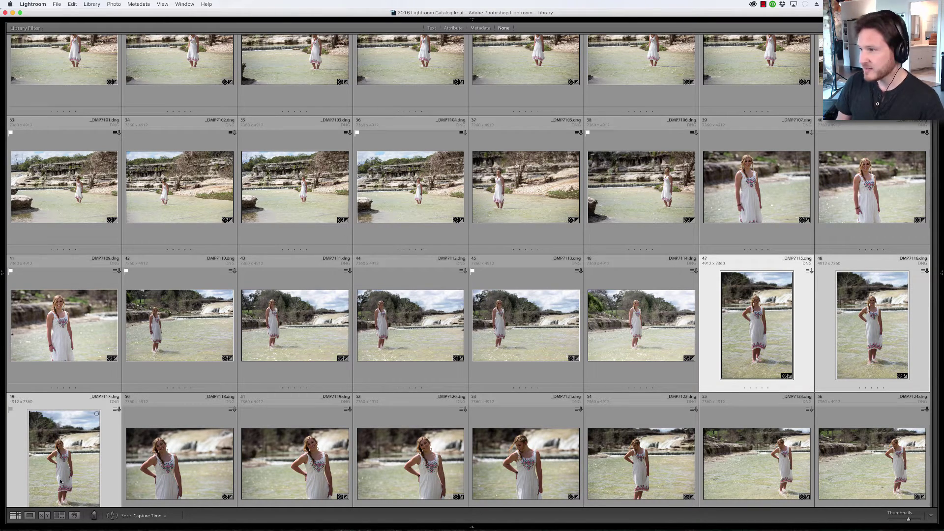
{"action": "key", "text": "n"}
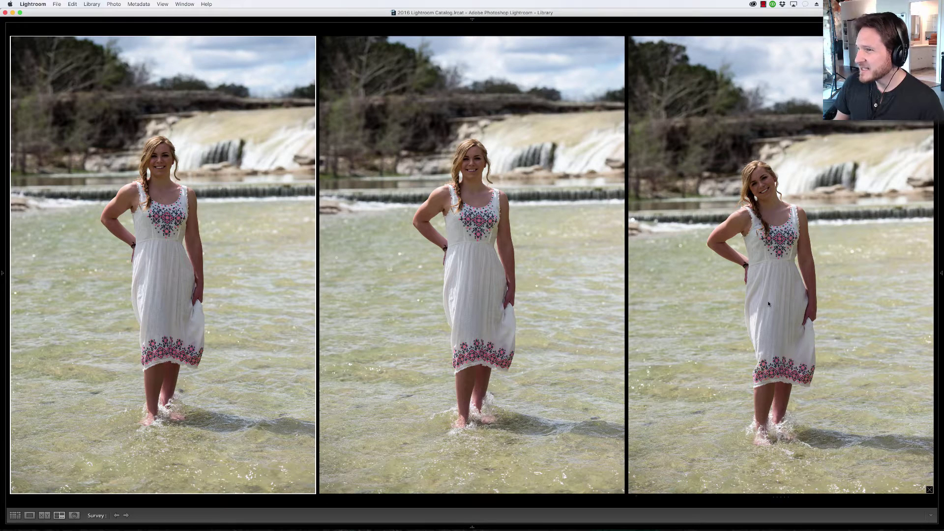
{"action": "left_click", "coordinate": [247, 338]}
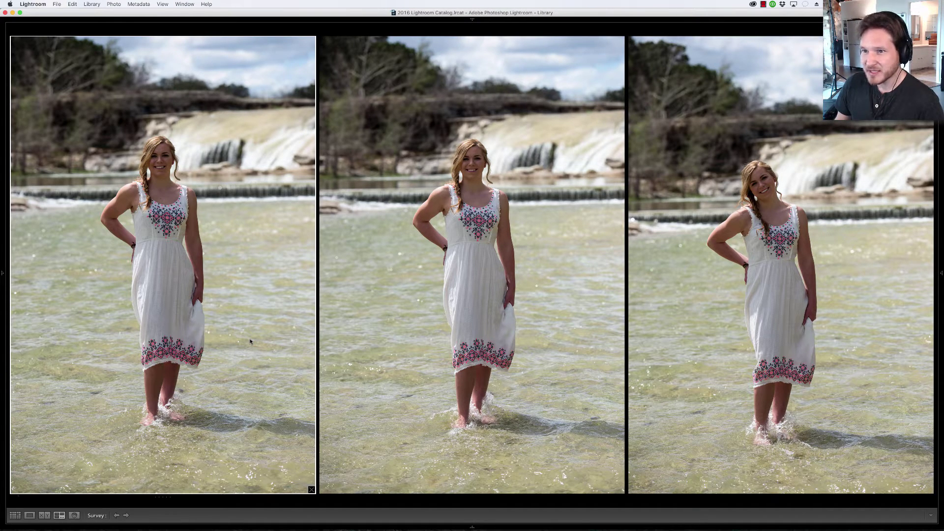
{"action": "left_click", "coordinate": [378, 340]}
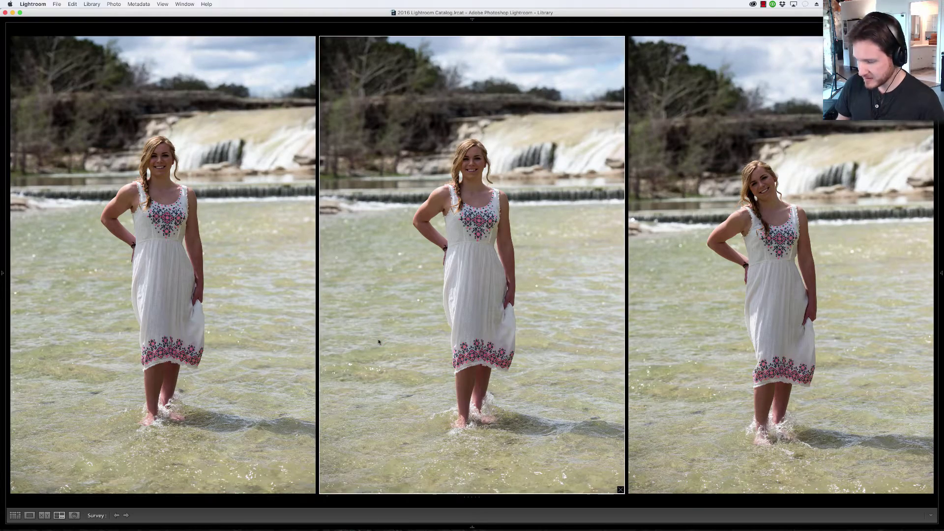
{"action": "key", "text": "p"}
Return to the grid, compare waterfall photos 50 to 53 in Survey view, and flag photo 53 as a pick
{"action": "key", "text": "g"}
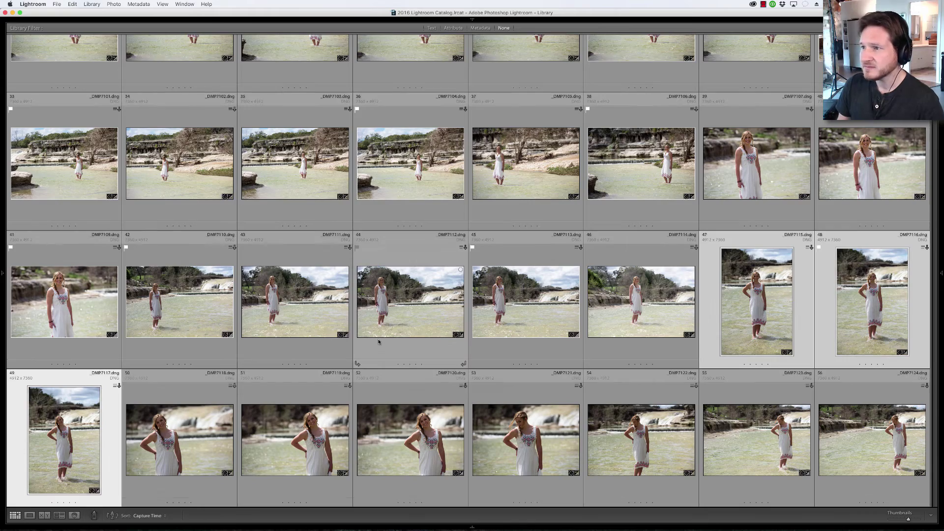
{"action": "scroll", "coordinate": [389, 321], "scroll_direction": "down", "scroll_amount": 2}
{"action": "scroll", "coordinate": [388, 321], "scroll_direction": "down", "scroll_amount": 2}
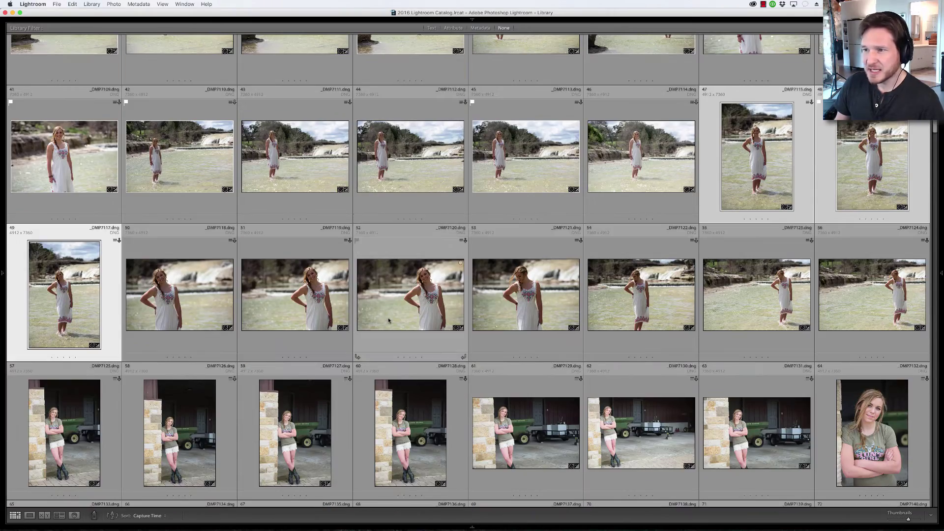
{"action": "left_click", "coordinate": [182, 305]}
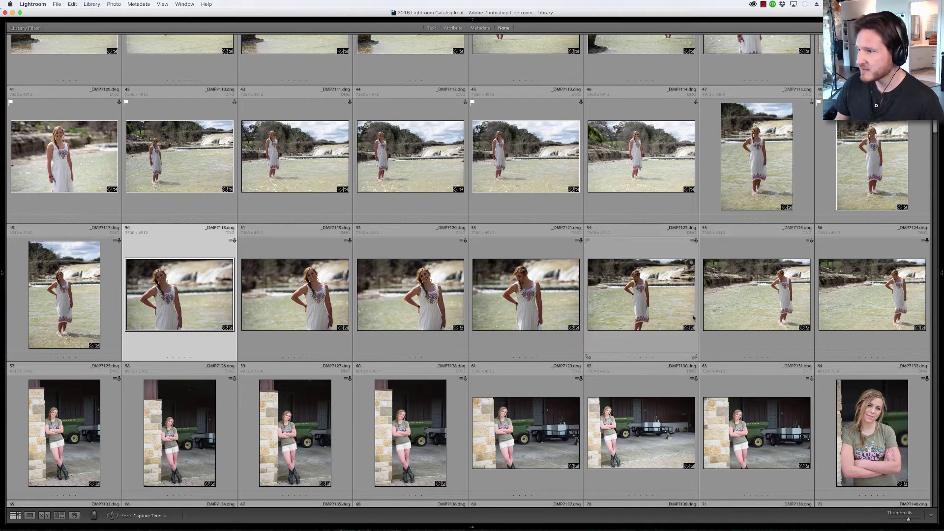
{"action": "left_click", "coordinate": [529, 303], "text": "shift"}
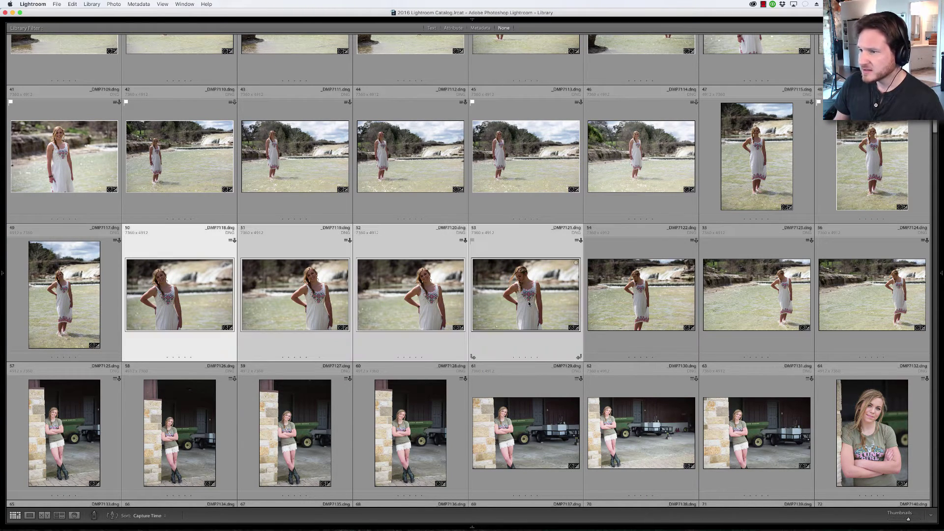
{"action": "key", "text": "n"}
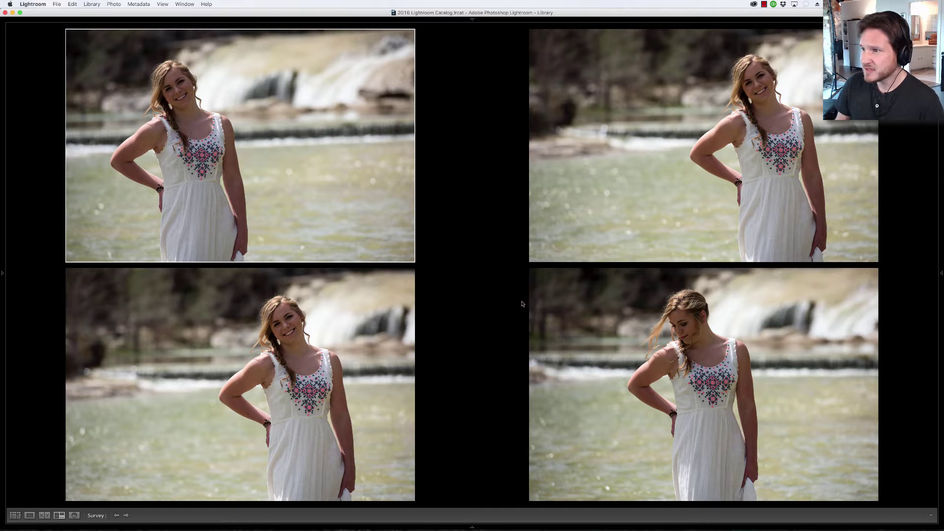
{"action": "left_click", "coordinate": [643, 338]}
{"action": "key", "text": "p"}
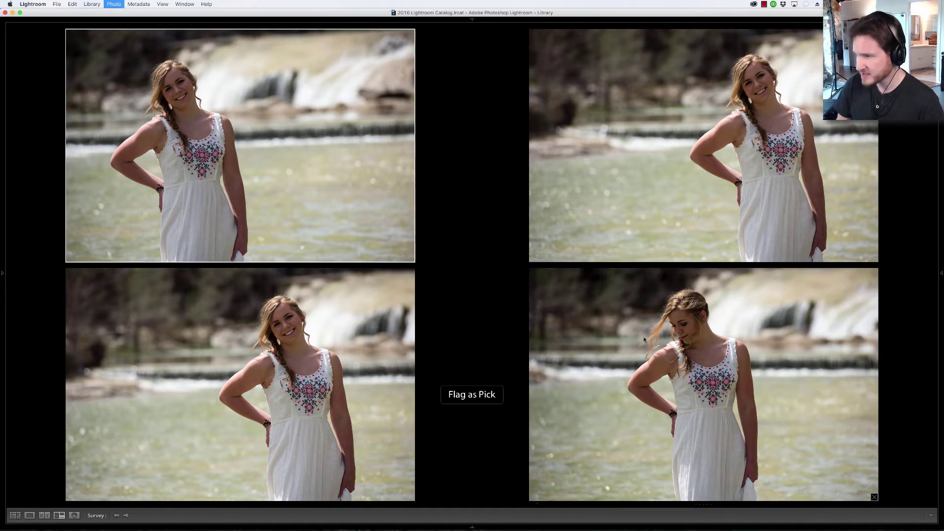
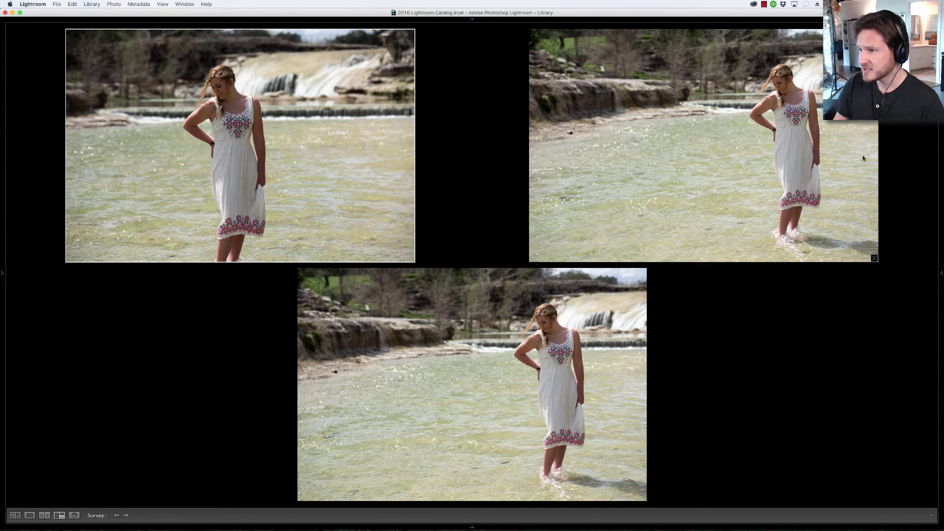
Flag photos 56 and 54 of the three surveyed waterfall shots as picks
{"action": "left_click", "coordinate": [434, 315]}
{"action": "key", "text": "p"}
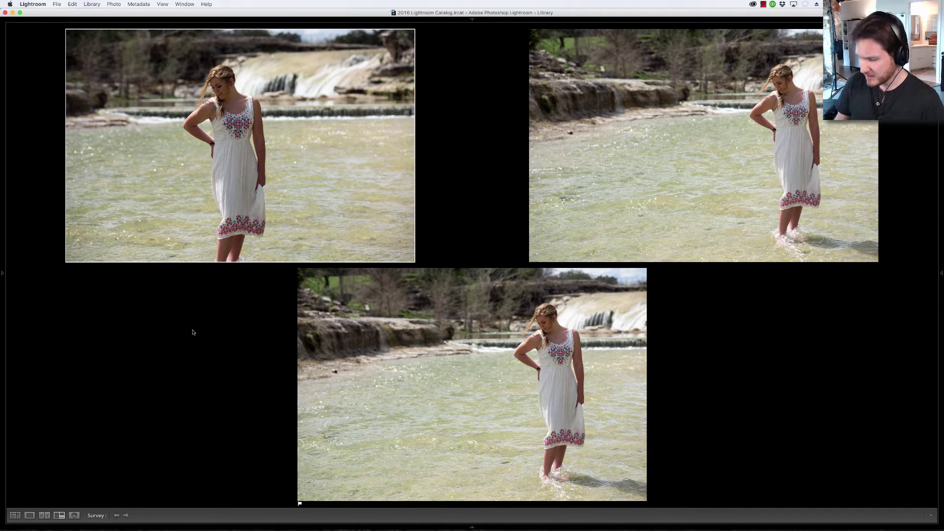
{"action": "key", "text": "p"}
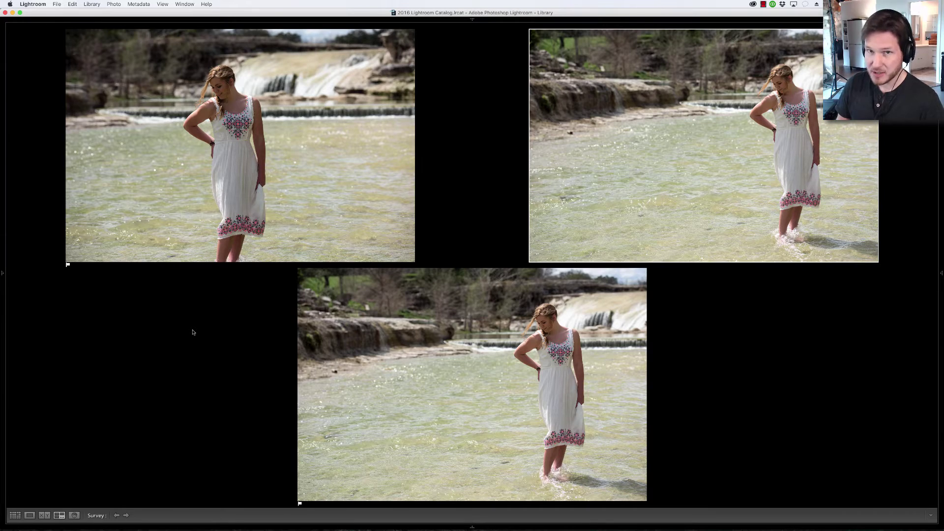
Return to the grid, display vertical photos 57 to 60 in Survey view, and remove photo 58 from the comparison
{"action": "key", "text": "g"}
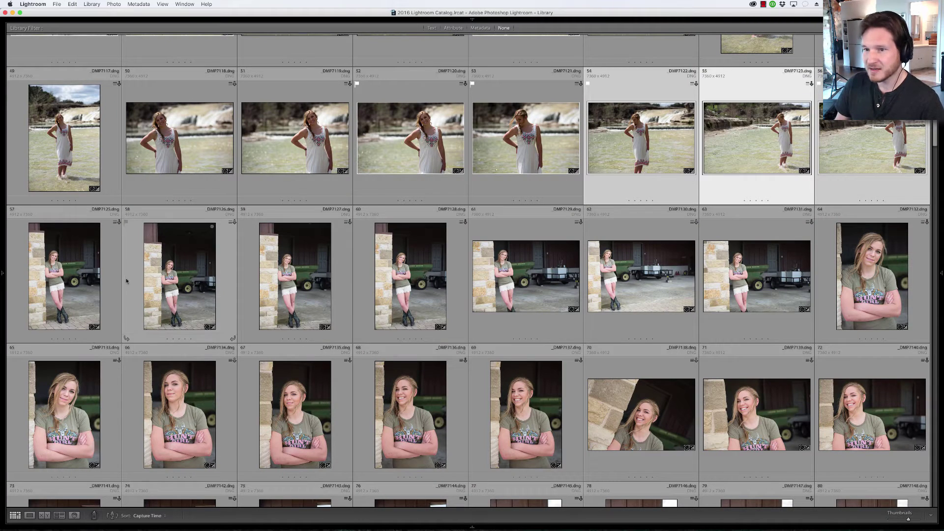
{"action": "left_click", "coordinate": [74, 298]}
{"action": "left_click", "coordinate": [422, 302], "text": "shift"}
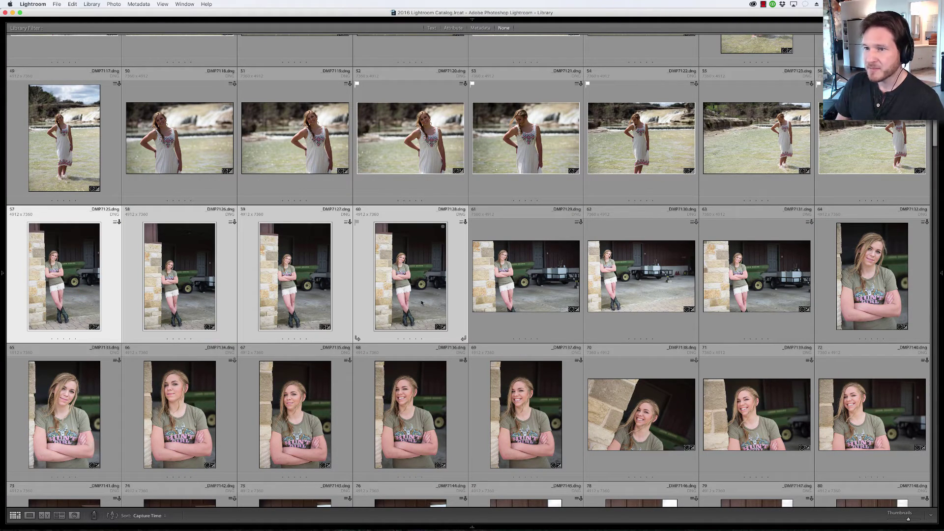
{"action": "key", "text": "n"}
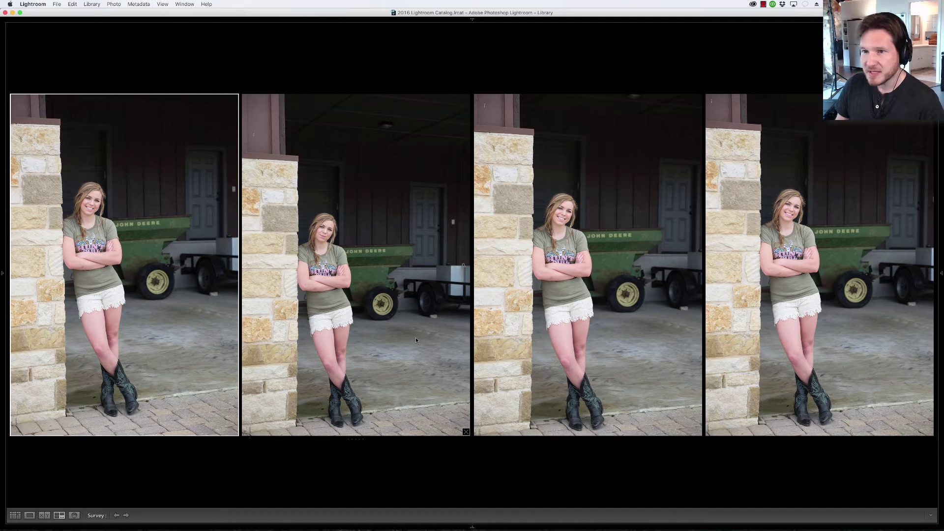
{"action": "left_click", "coordinate": [409, 332]}
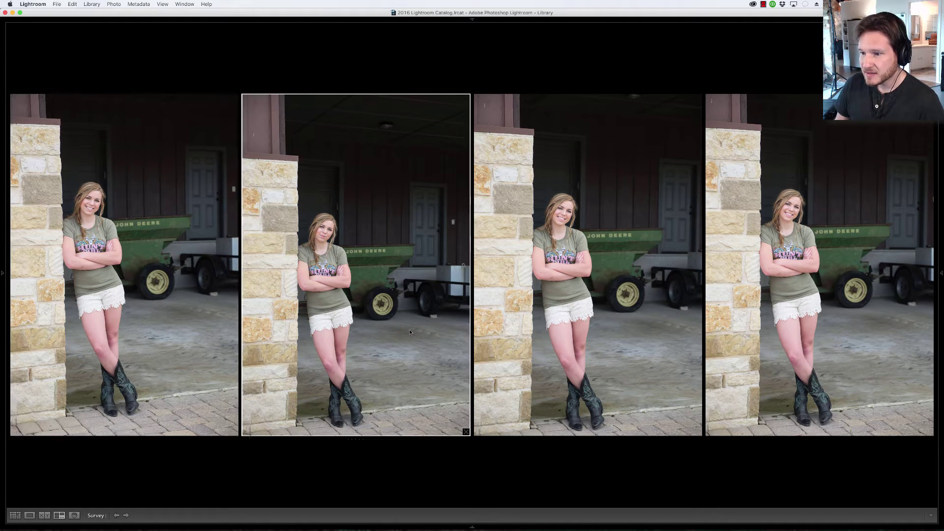
{"action": "left_click", "coordinate": [466, 432]}
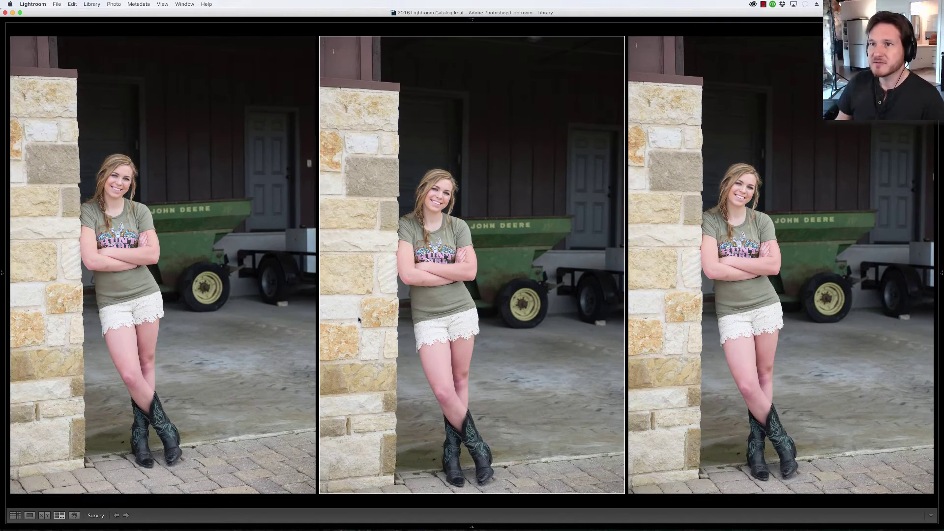
{"action": "left_click", "coordinate": [162, 4]}
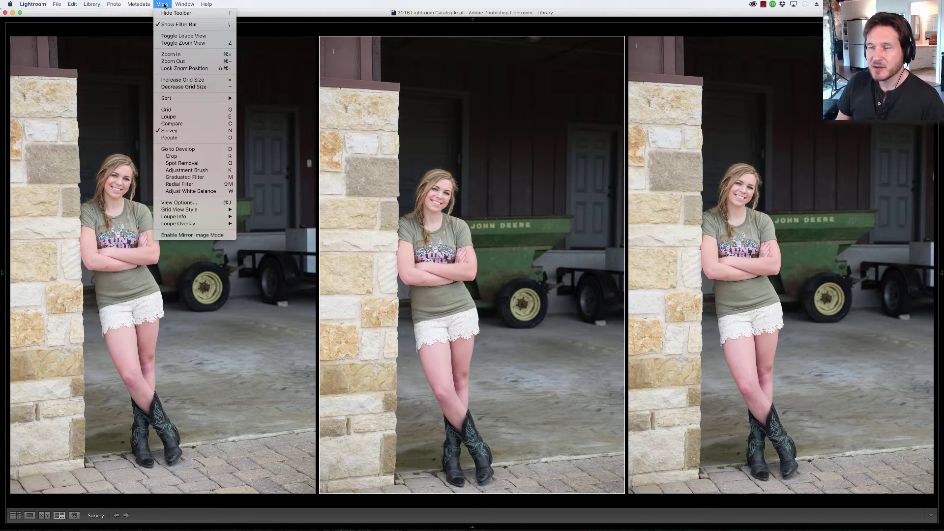
{"action": "left_click", "coordinate": [163, 4]}
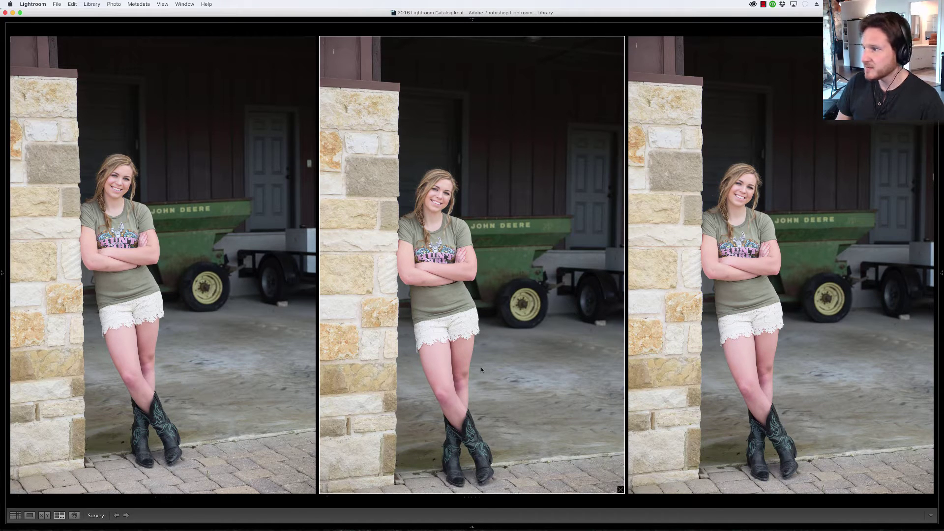
Flag photo 60 of the surveyed stone-wall shots as a pick
{"action": "left_click", "coordinate": [814, 311]}
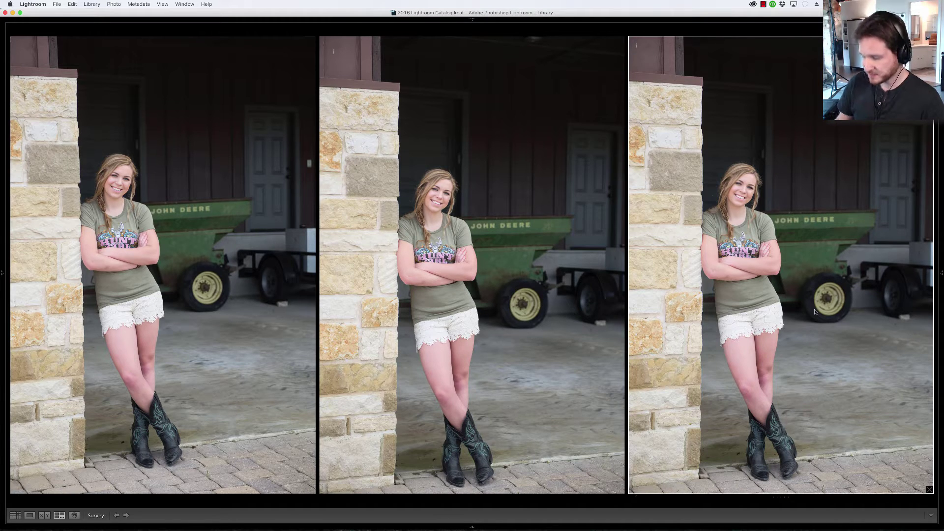
{"action": "key", "text": "p"}
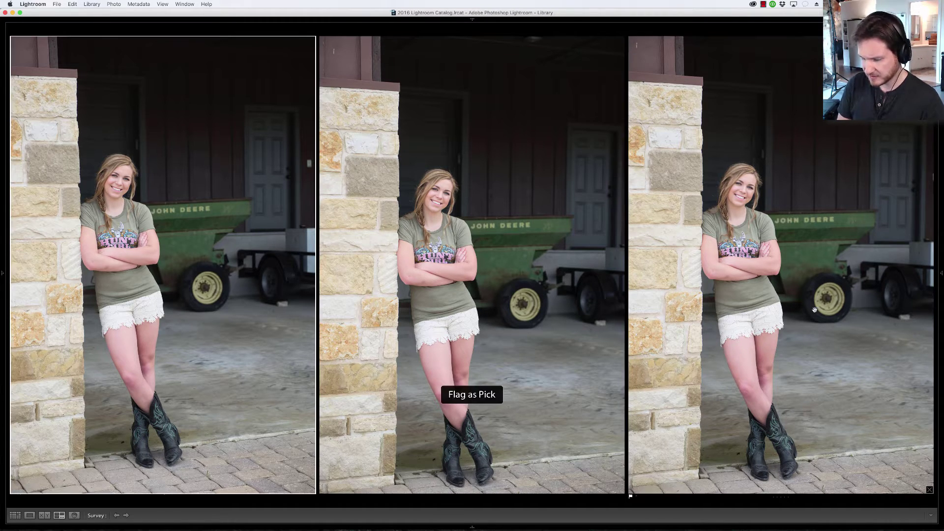
Return to the grid, compare photos 61 to 63 in Survey view, dropping photo 63, and flag photo 62 as a pick
{"action": "key", "text": "g"}
{"action": "left_click", "coordinate": [575, 278]}
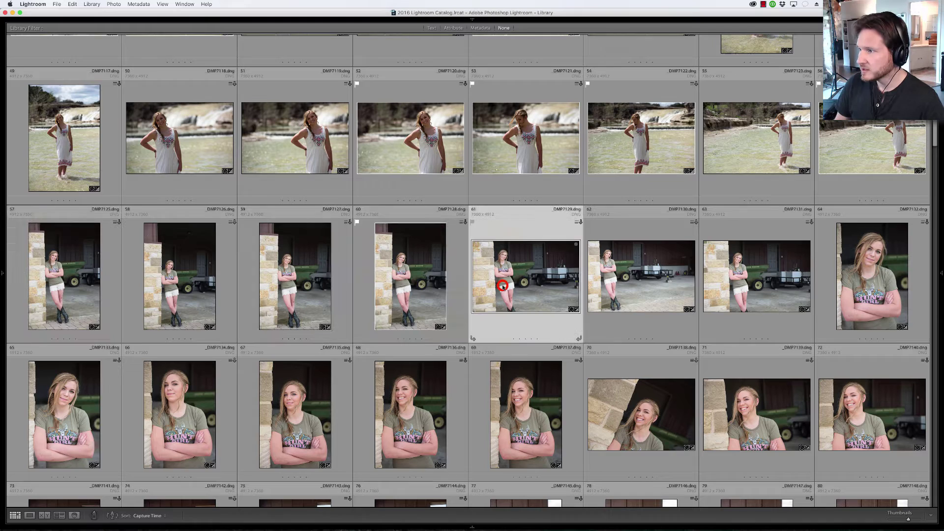
{"action": "left_click", "coordinate": [744, 293], "text": "shift"}
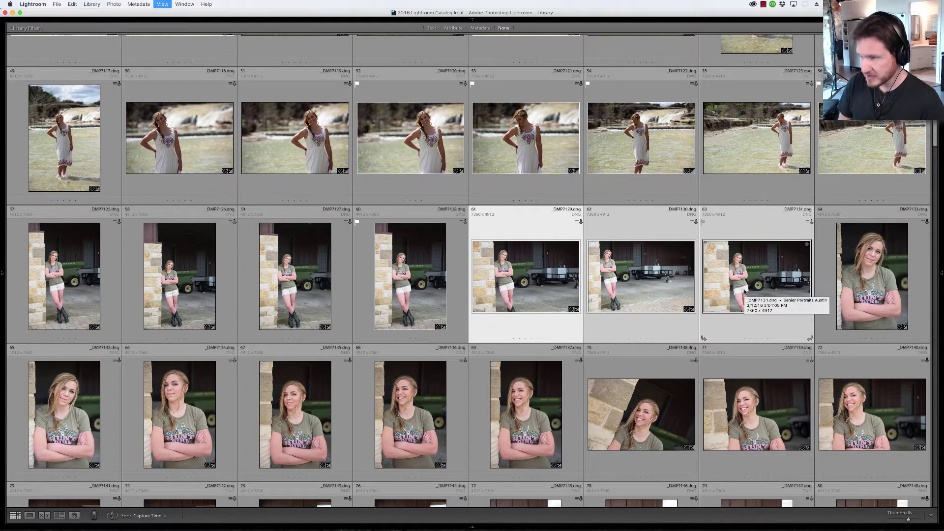
{"action": "key", "text": "n"}
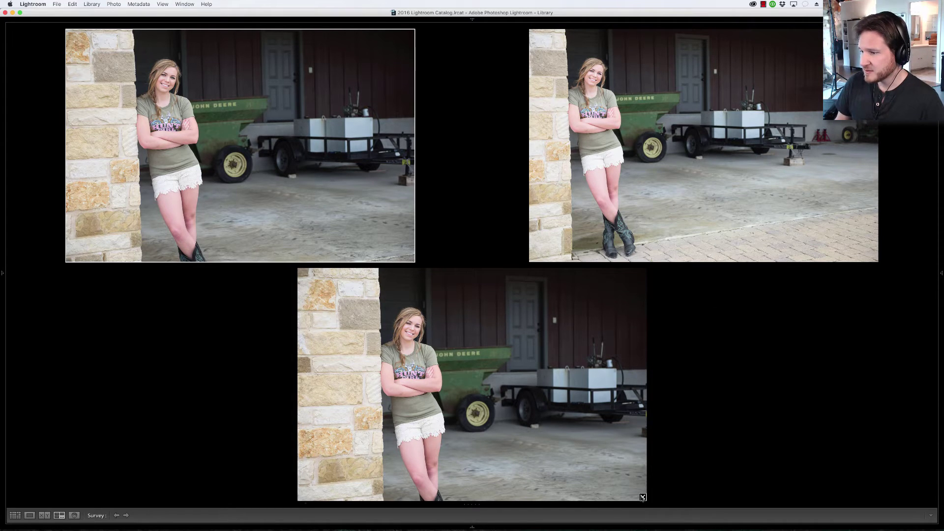
{"action": "left_click", "coordinate": [641, 498]}
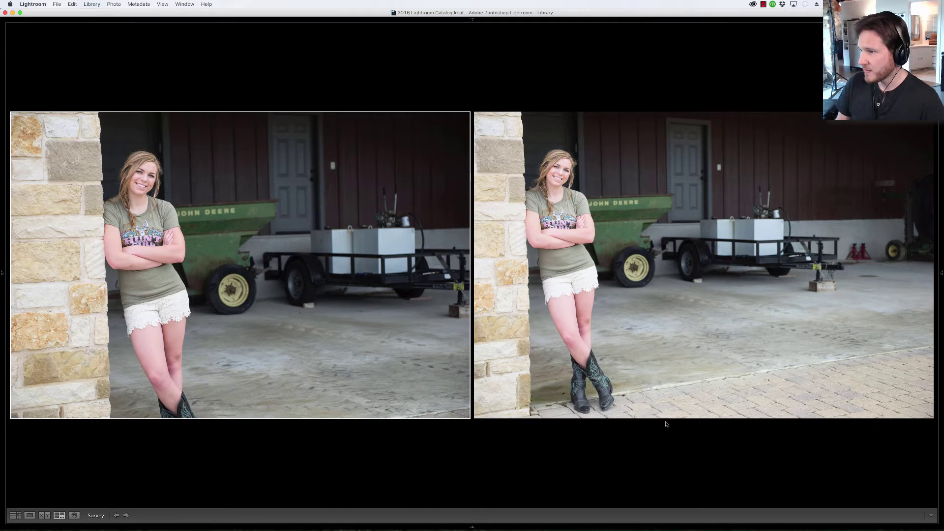
{"action": "left_click", "coordinate": [669, 371]}
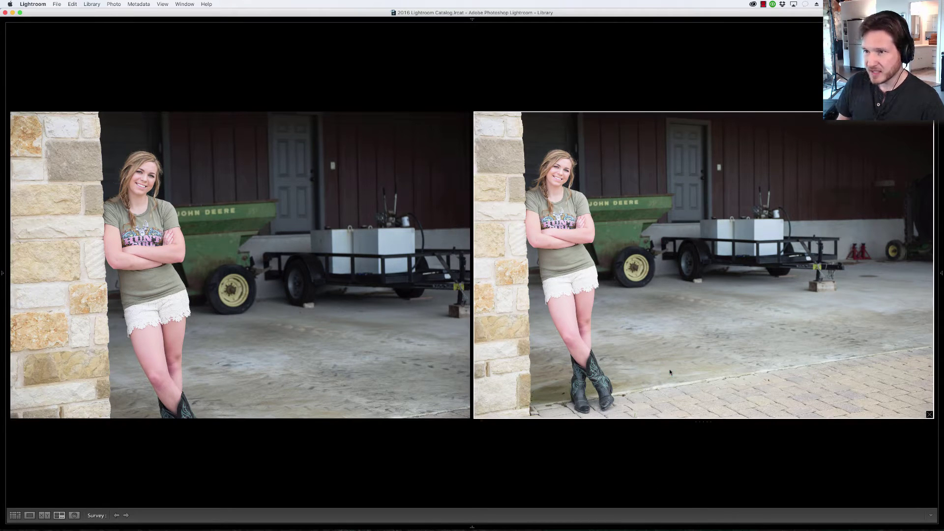
{"action": "key", "text": "p"}
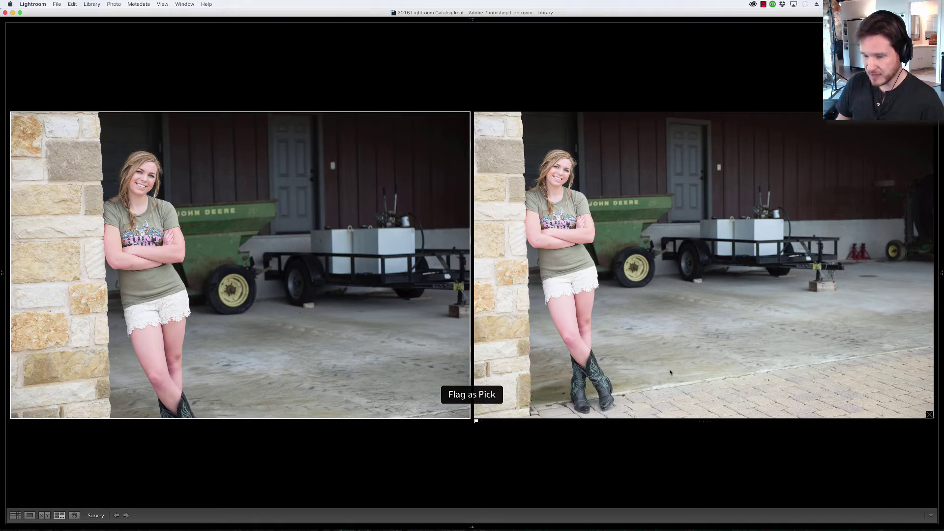
Return to the grid, select the close-up portraits 64 to 69, and display them in Survey view
{"action": "key", "text": "g"}
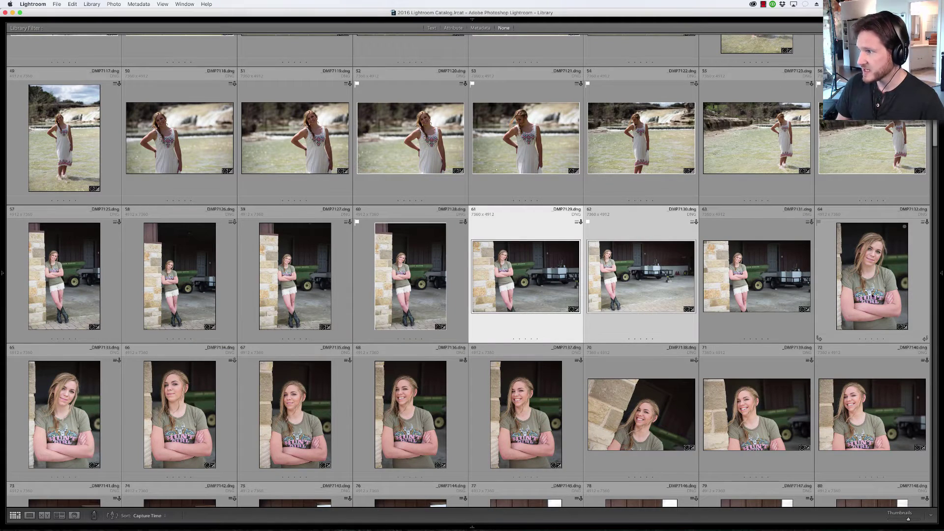
{"action": "left_click", "coordinate": [873, 296]}
{"action": "scroll", "coordinate": [480, 384], "scroll_direction": "down", "scroll_amount": 3}
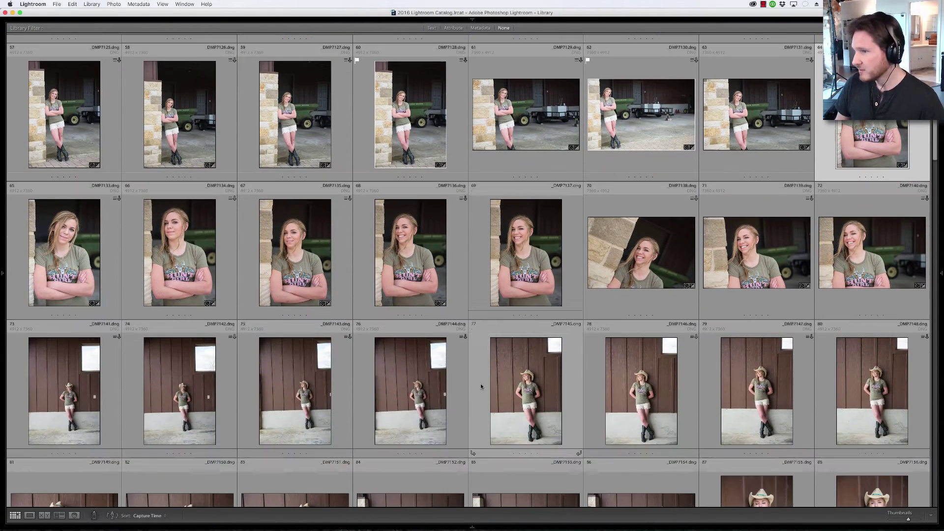
{"action": "left_click", "coordinate": [521, 240], "text": "shift"}
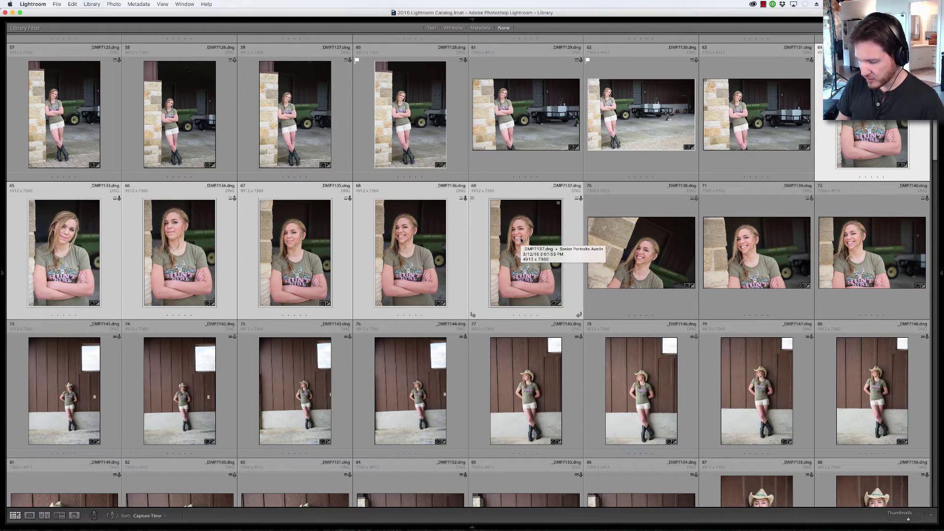
{"action": "key", "text": "n"}
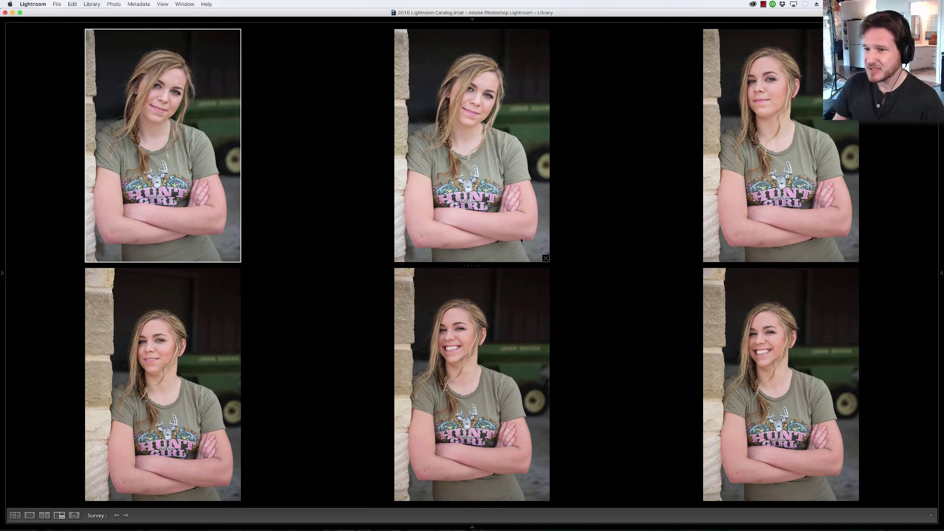
Remove photos 65 to 68 from the Survey comparison of the close-up portraits, keeping photos 64 and 69
{"action": "left_click", "coordinate": [854, 259]}
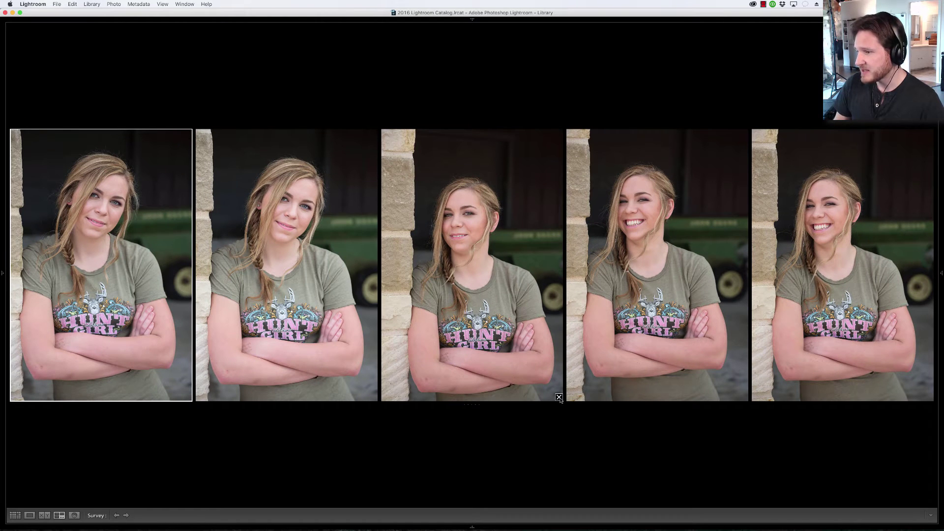
{"action": "left_click", "coordinate": [558, 396]}
{"action": "mouse_move", "coordinate": [833, 385]}
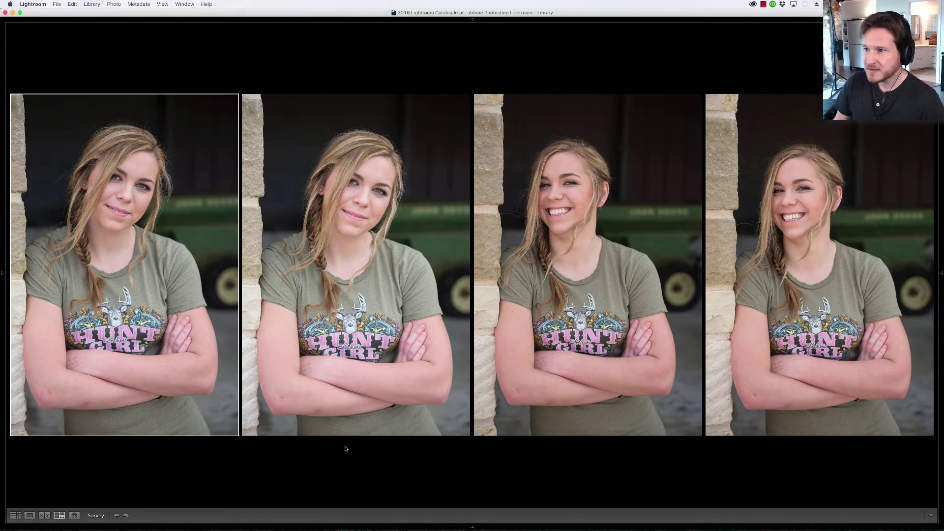
{"action": "left_click", "coordinate": [344, 409]}
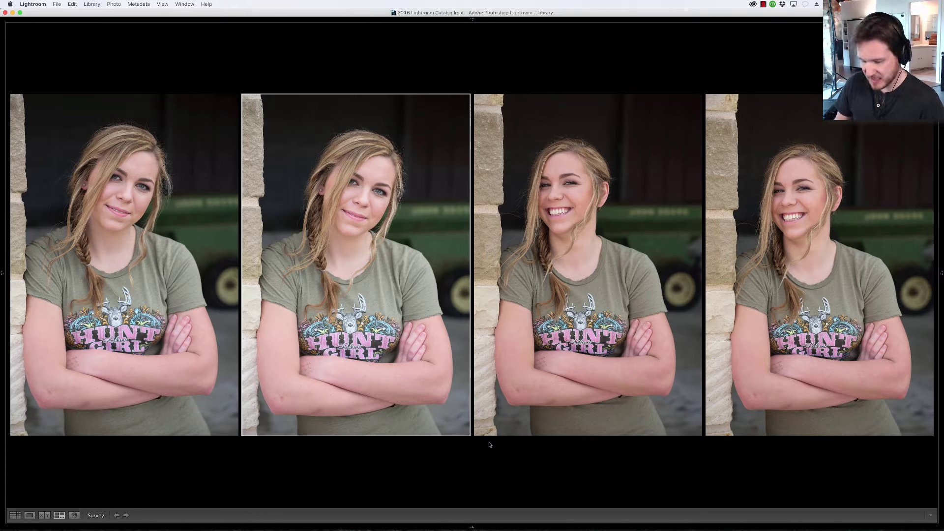
{"action": "left_click", "coordinate": [402, 395], "text": "super"}
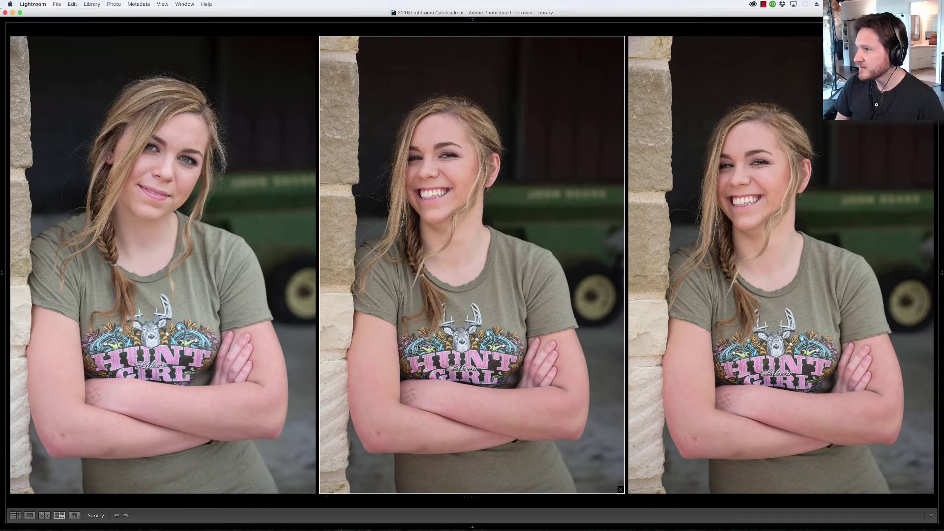
{"action": "left_click", "coordinate": [500, 320], "text": "super"}
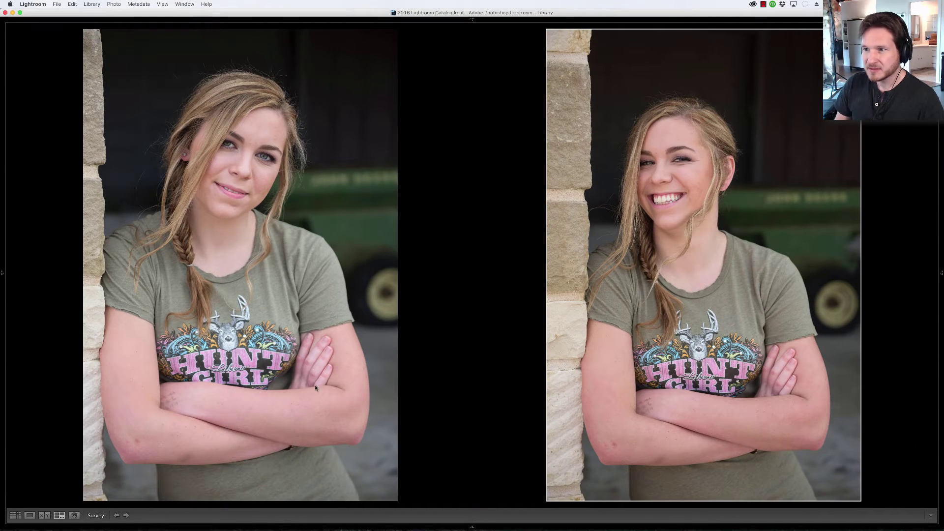
Flag the two remaining close-ups, photos 64 and 69, as picks and return to the grid
{"action": "left_click", "coordinate": [307, 387]}
{"action": "key", "text": "p"}
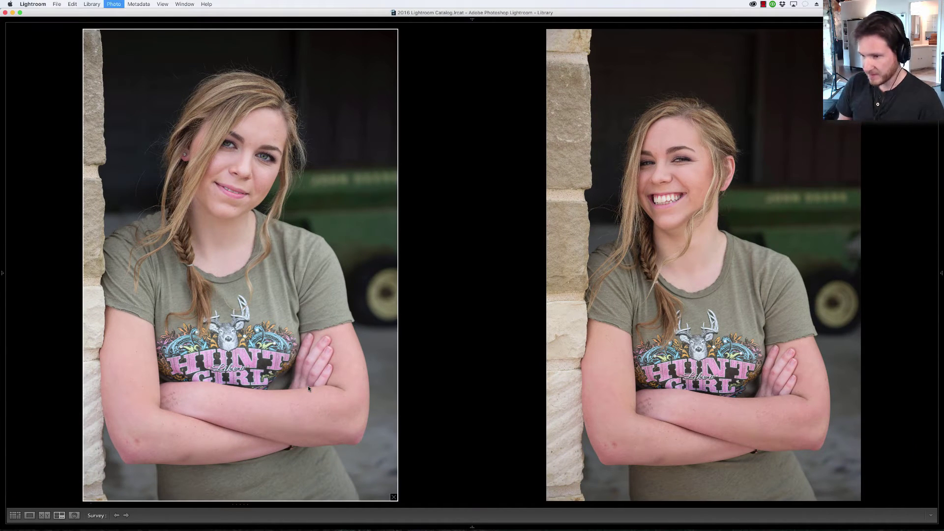
{"action": "key", "text": "g"}
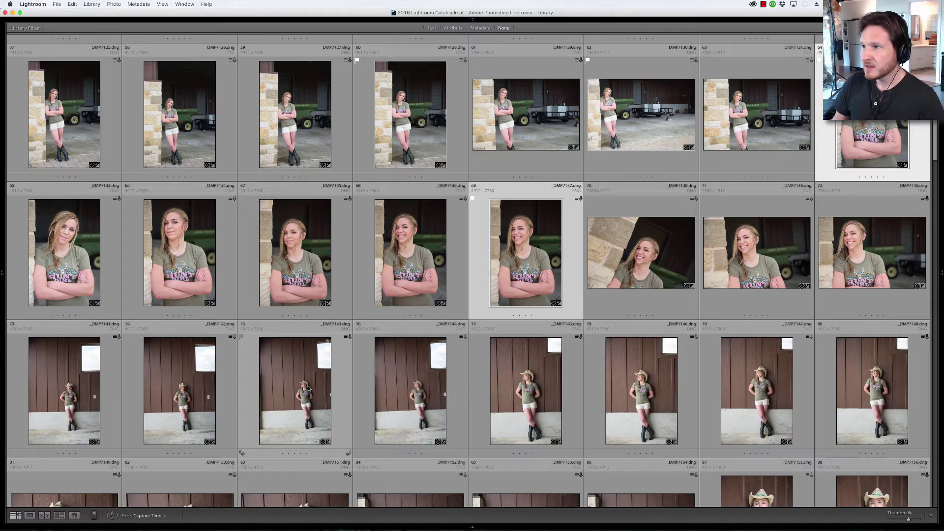
Display the wide barn-wall photos 73 to 76 in Survey view and remove photo 74 from the comparison
{"action": "scroll", "coordinate": [410, 317], "scroll_direction": "down", "scroll_amount": 3}
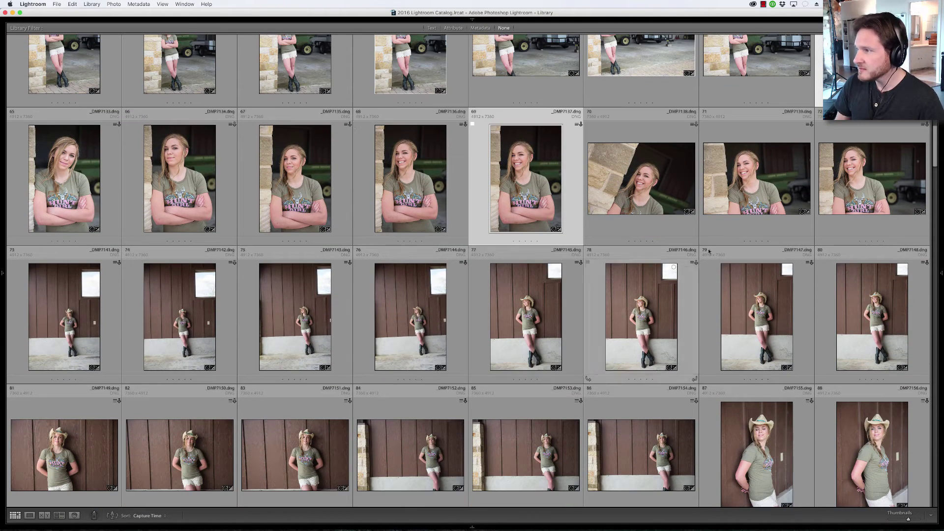
{"action": "left_click", "coordinate": [57, 343]}
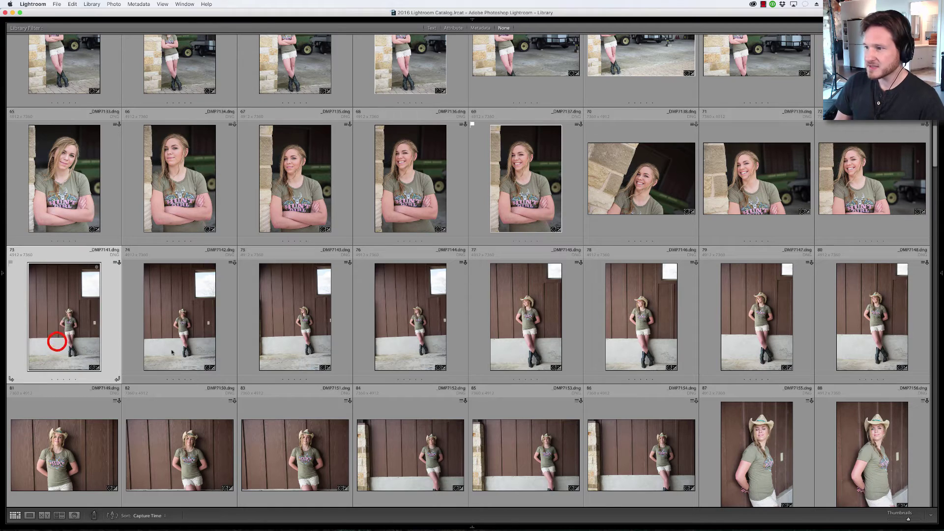
{"action": "left_click", "coordinate": [399, 345], "text": "shift"}
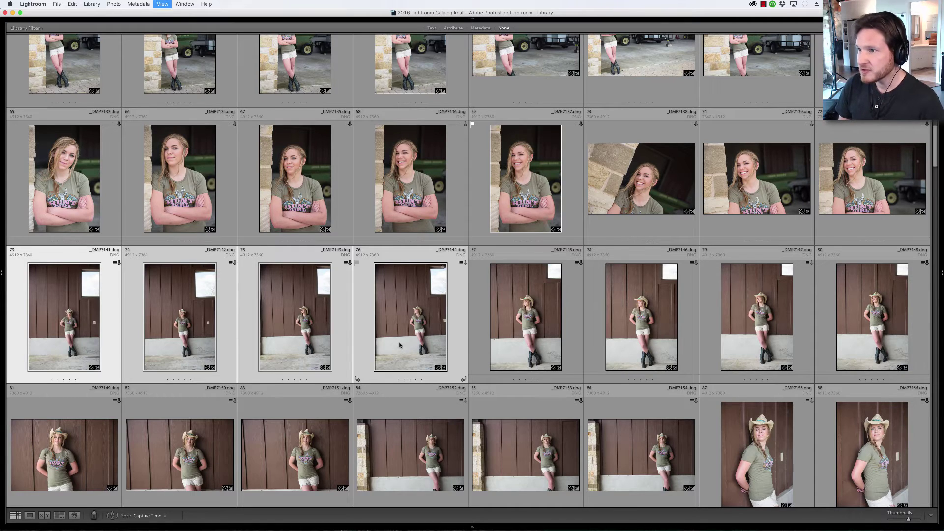
{"action": "key", "text": "n"}
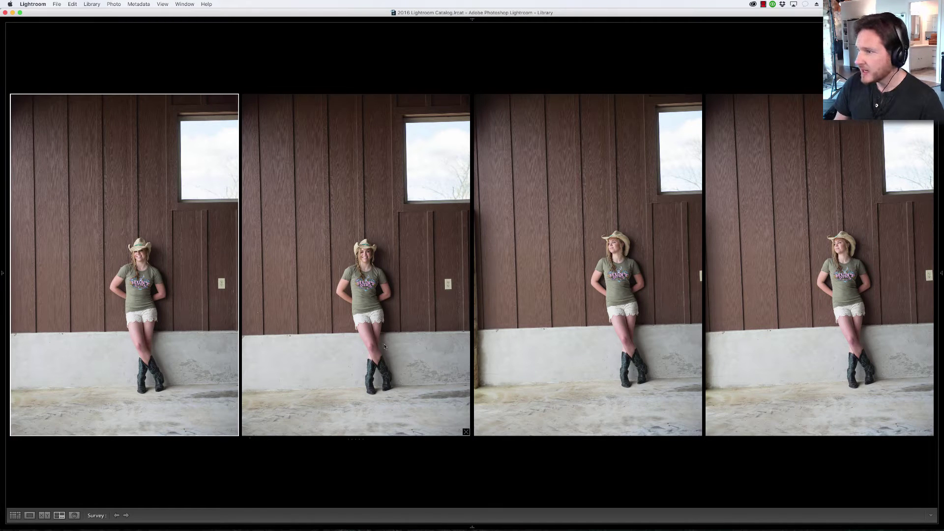
{"action": "left_click", "coordinate": [385, 347]}
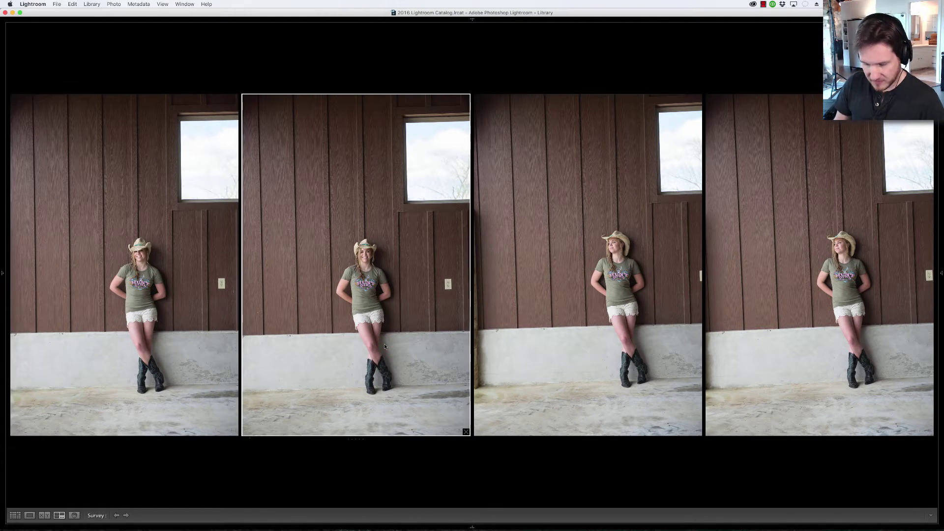
{"action": "key", "text": "slash"}
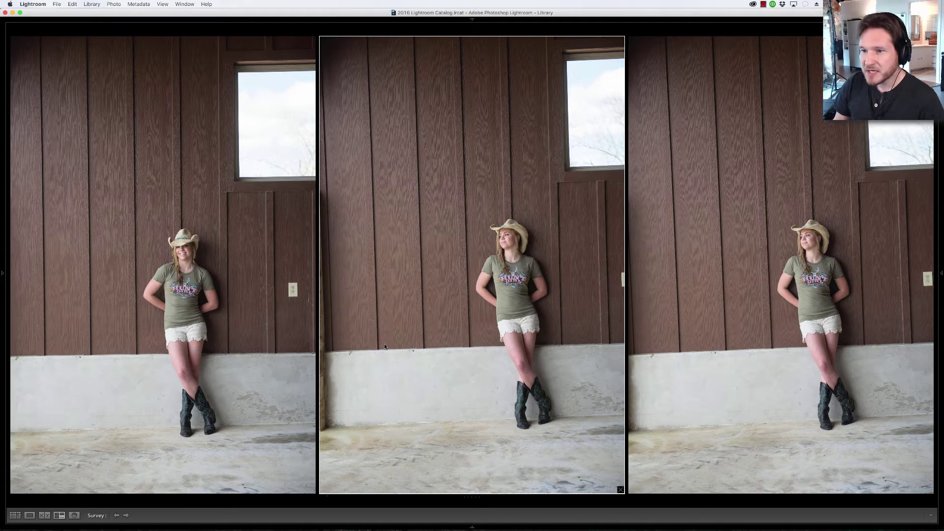
Flag photos 73 and 76 of the wide barn-wall shots as picks and return to the grid
{"action": "left_click", "coordinate": [239, 385]}
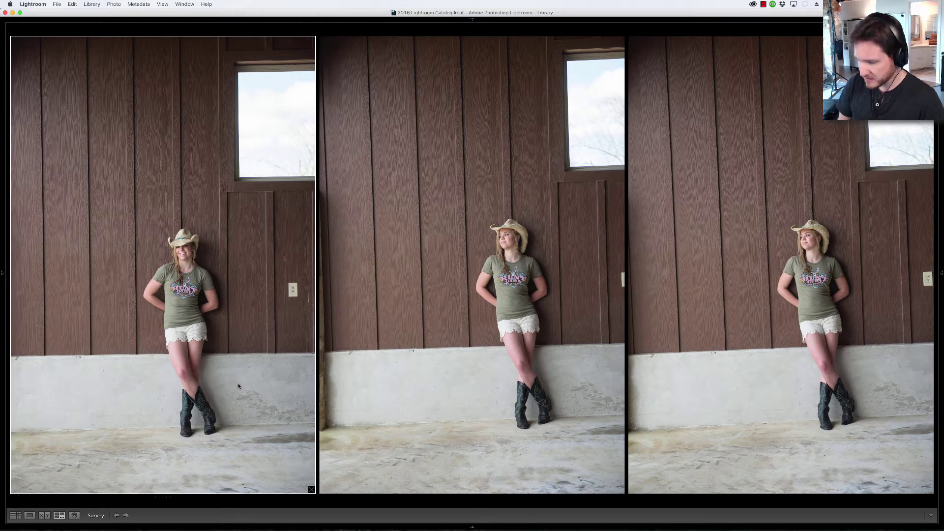
{"action": "key", "text": "p"}
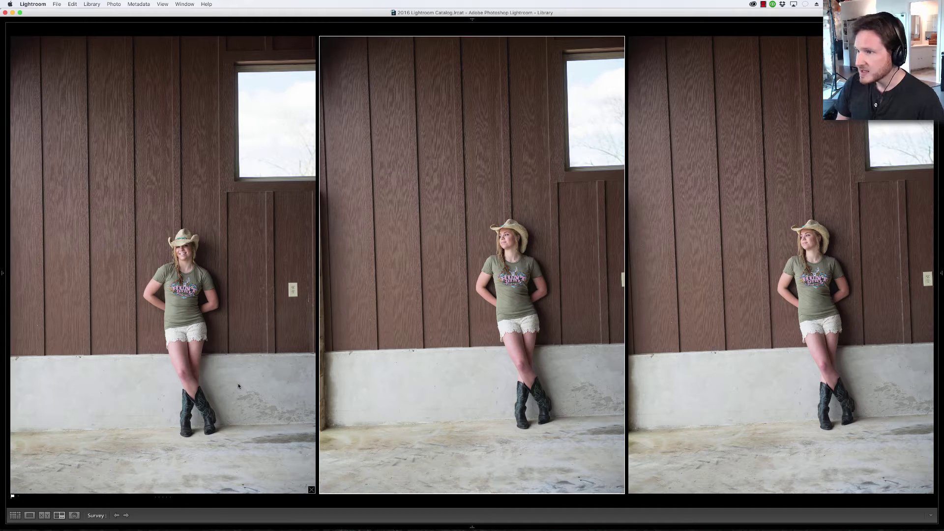
{"action": "key", "text": "Right"}
{"action": "key", "text": "p"}
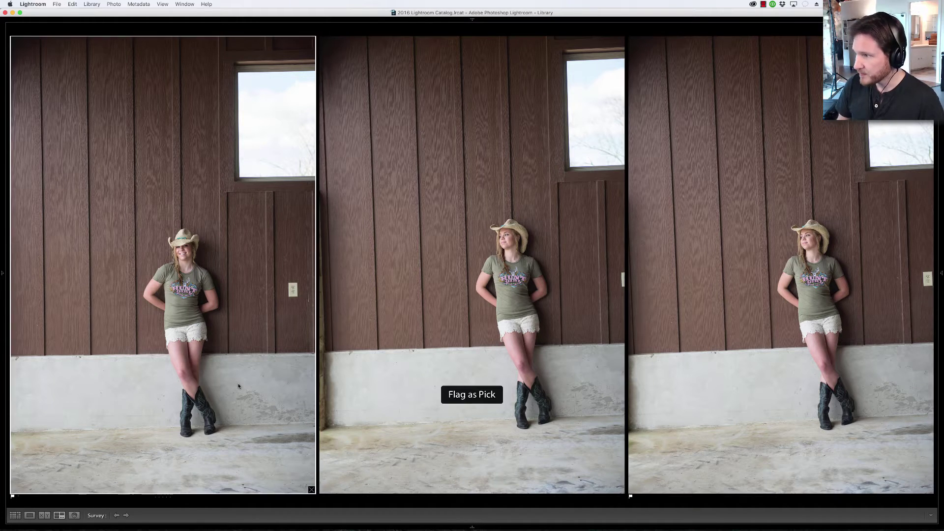
{"action": "key", "text": "g"}
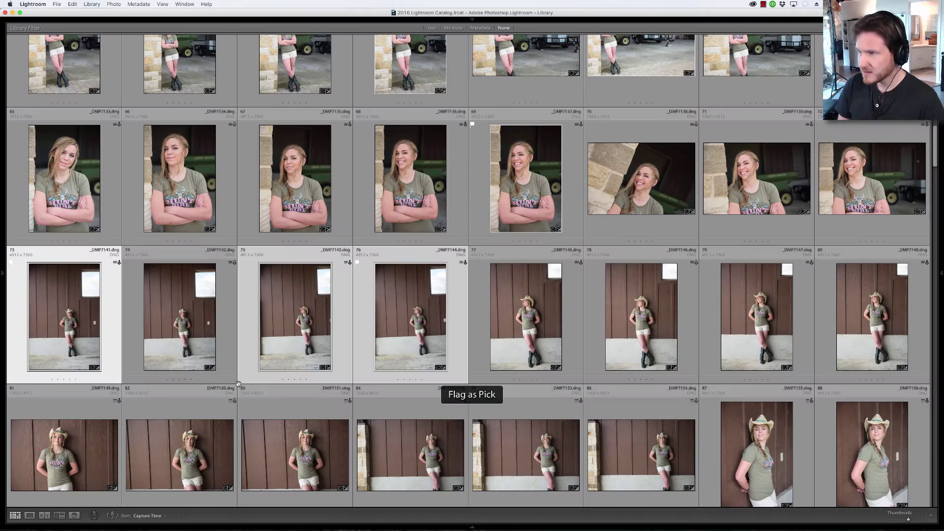
Select the full-length cowboy-hat photos 77 to 80 and display them in Survey view
{"action": "left_click", "coordinate": [526, 347]}
{"action": "scroll", "coordinate": [526, 346], "scroll_direction": "down", "scroll_amount": 5}
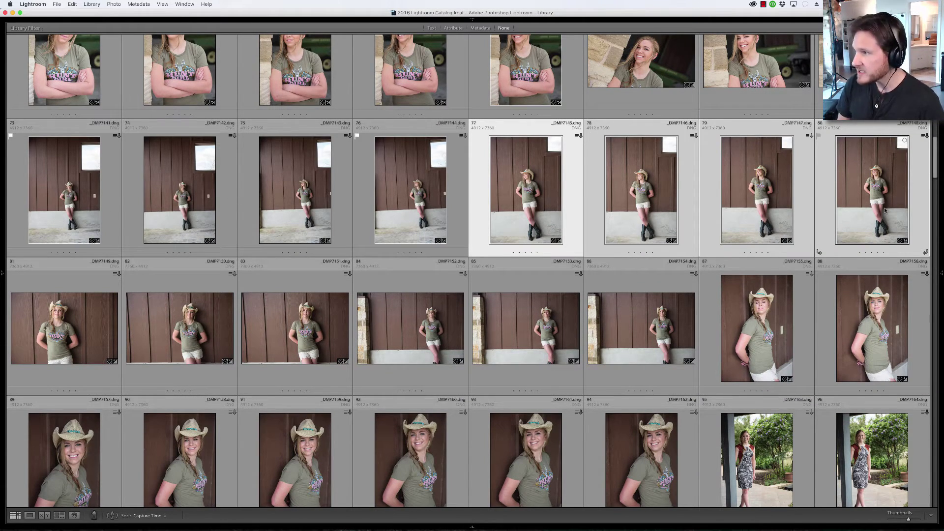
{"action": "key", "text": "n"}
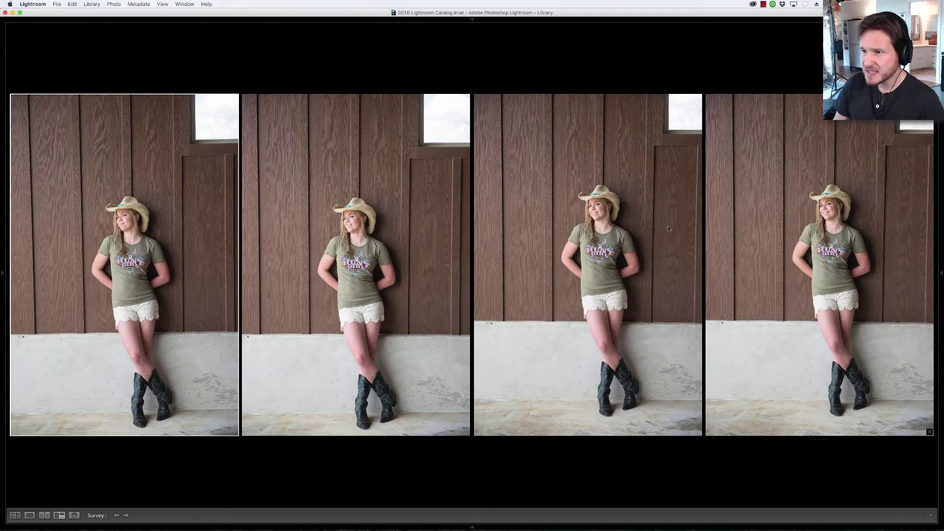
Flag photos 78 and 79 of the surveyed full-length shots as picks and return to the grid
{"action": "left_click", "coordinate": [427, 347]}
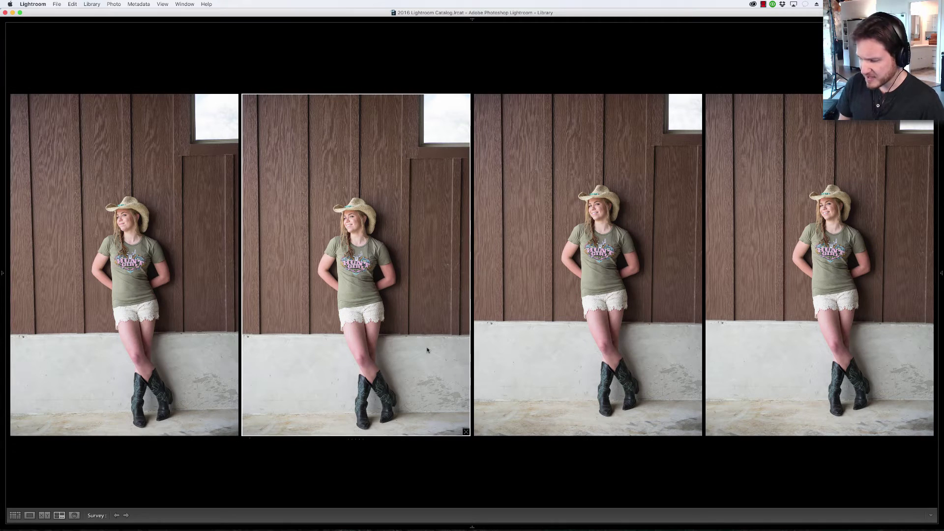
{"action": "key", "text": "shift+p"}
{"action": "key", "text": "Right"}
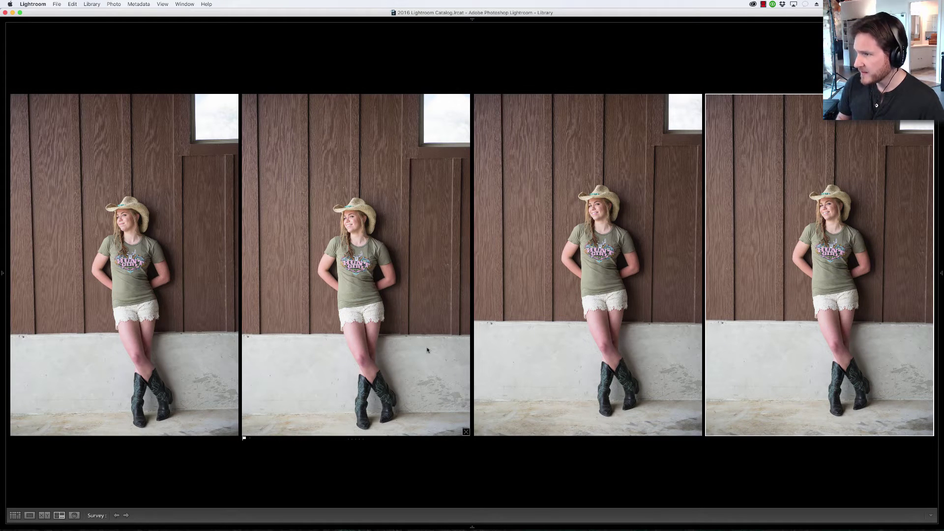
{"action": "key", "text": "Left"}
{"action": "key", "text": "shift+p"}
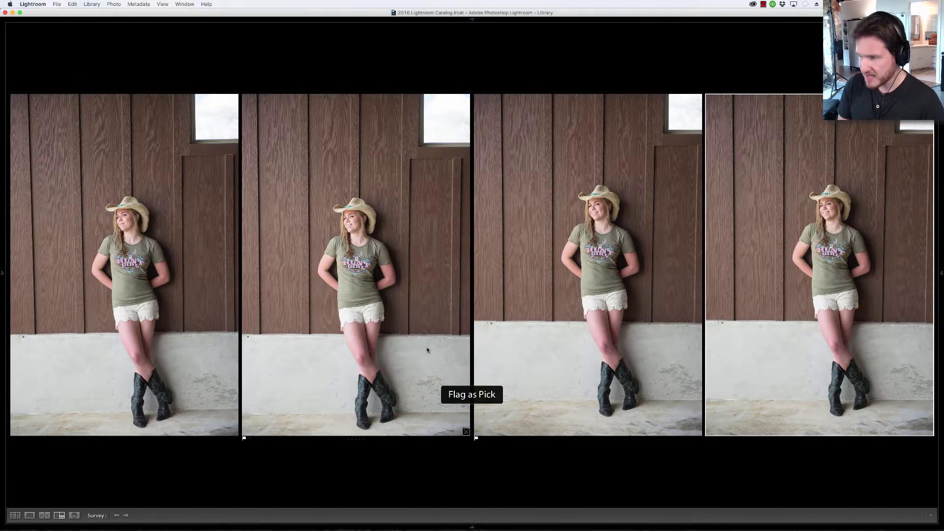
{"action": "key", "text": "g"}
Display the horizontal barn-wall photos 81 to 86 in Survey view and flag photo 82 as a pick
{"action": "left_click", "coordinate": [67, 341]}
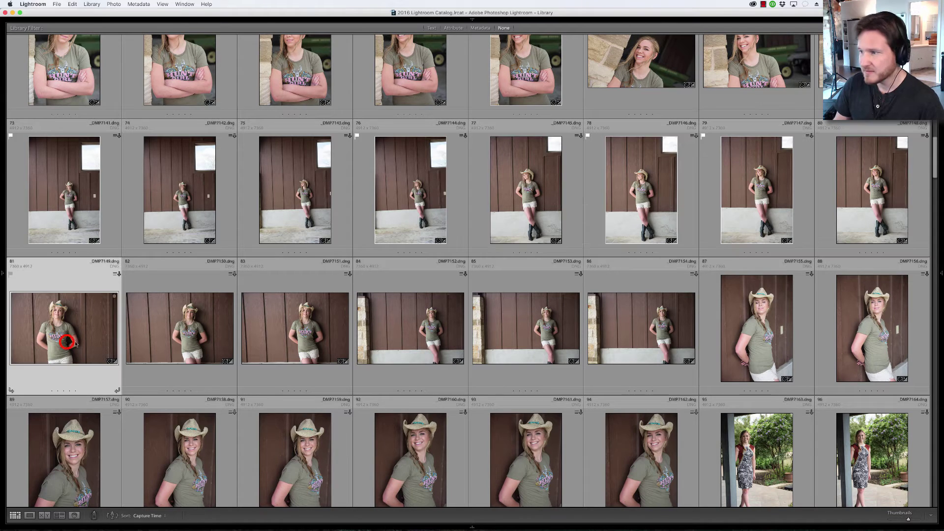
{"action": "left_click", "coordinate": [644, 332], "text": "shift"}
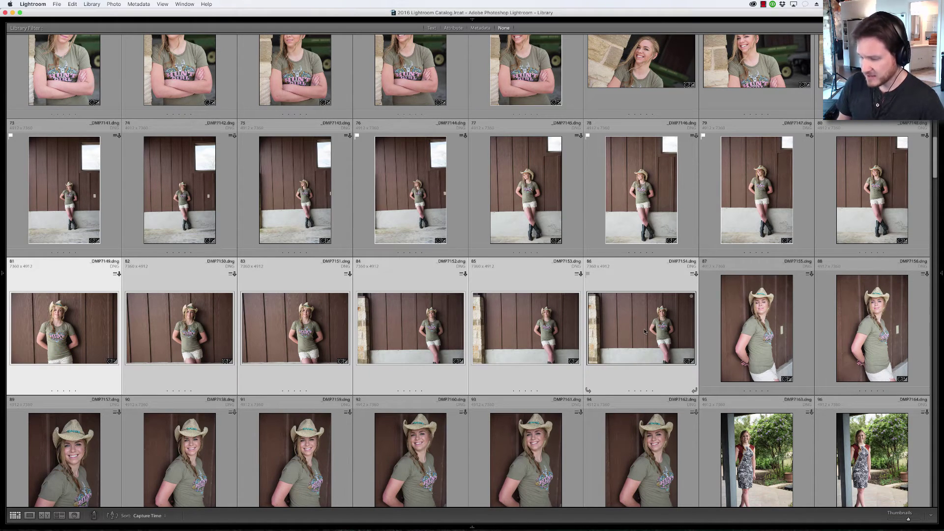
{"action": "key", "text": "n"}
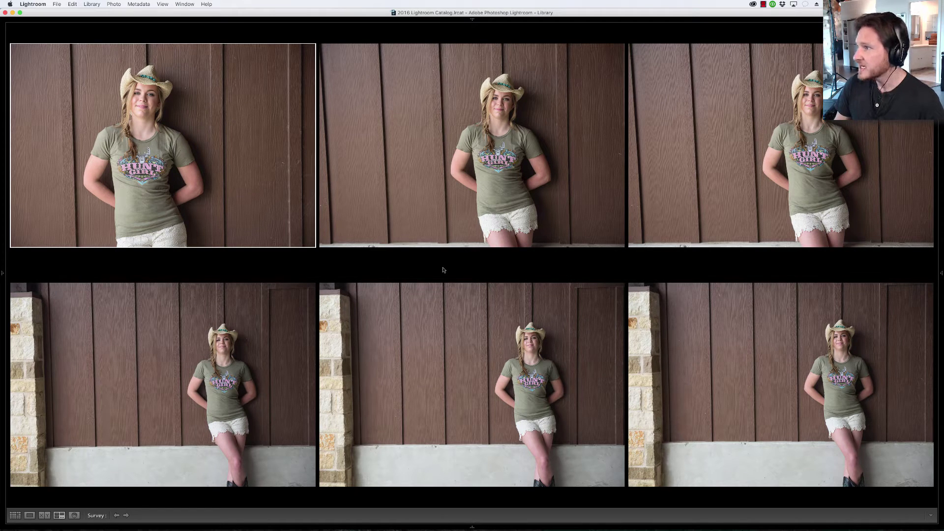
{"action": "left_click", "coordinate": [573, 202]}
{"action": "key", "text": "p"}
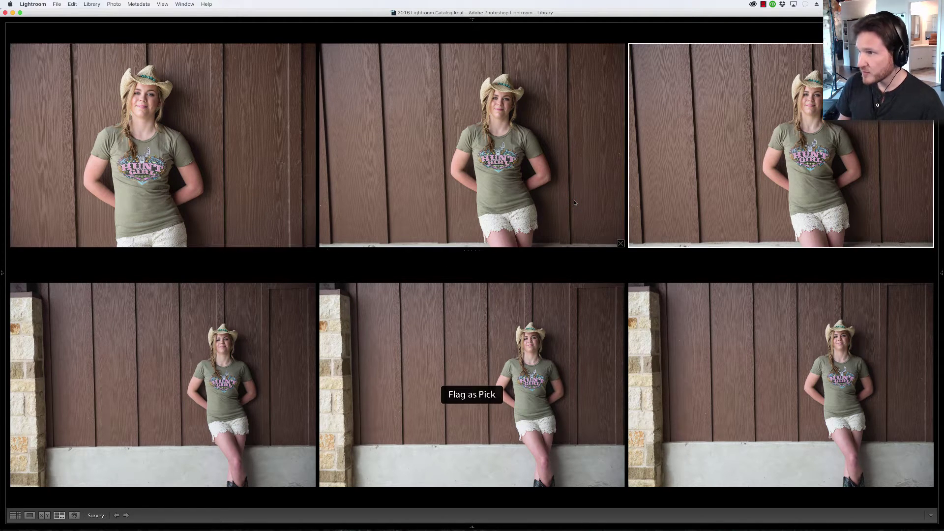
Remove photos 81 and 83 to 86 from the Survey comparison, leaving only photo 82
{"action": "left_click", "coordinate": [217, 184]}
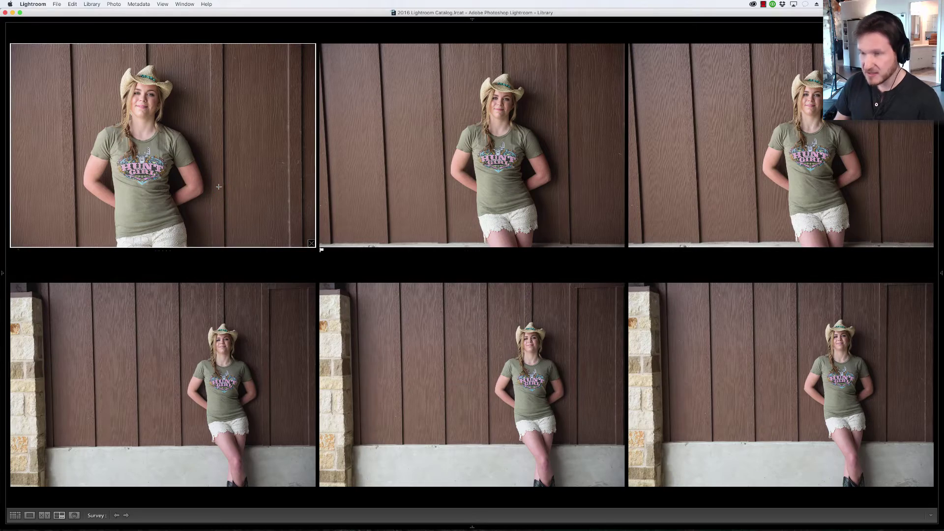
{"action": "key", "text": "slash"}
{"action": "left_click", "coordinate": [436, 171]}
{"action": "key", "text": "slash"}
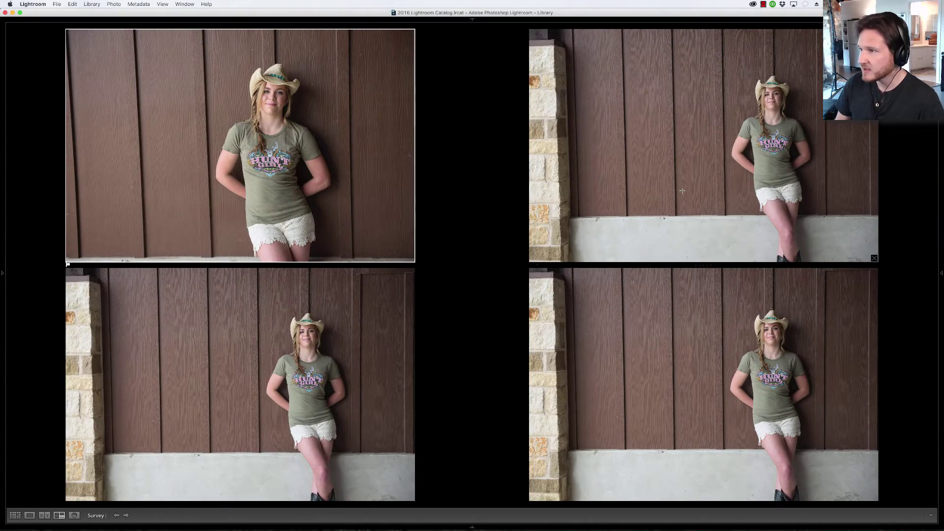
{"action": "left_click", "coordinate": [682, 191]}
{"action": "key", "text": "slash"}
{"action": "left_click", "coordinate": [738, 217]}
{"action": "key", "text": "slash"}
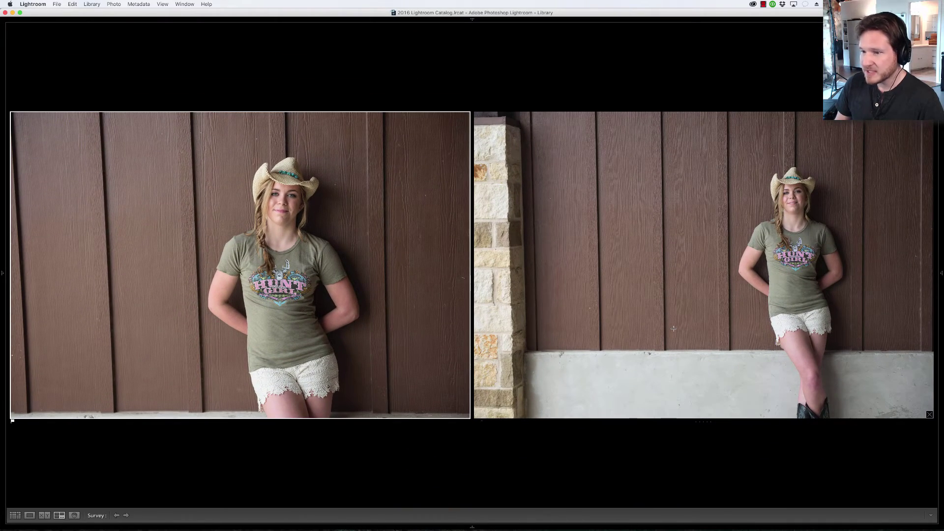
{"action": "left_click", "coordinate": [673, 329]}
{"action": "key", "text": "slash"}
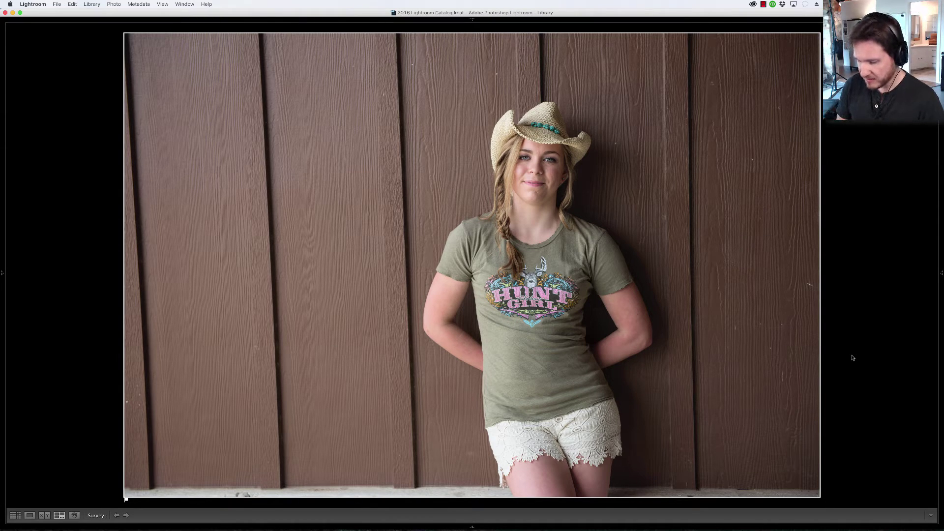
Return to the grid and compare the wider horizontal photos 84 to 86 in Survey view
{"action": "key", "text": "g"}
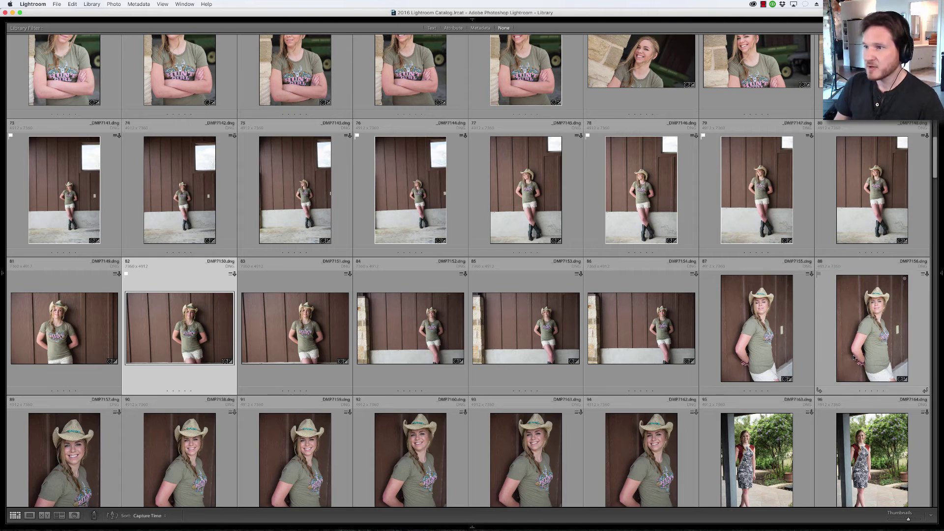
{"action": "left_click", "coordinate": [410, 332]}
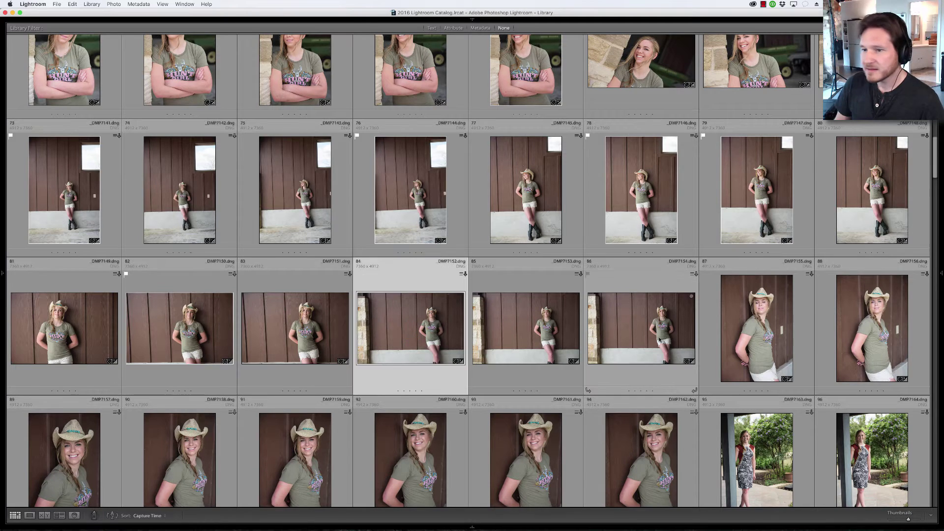
{"action": "left_click", "coordinate": [657, 339], "text": "shift"}
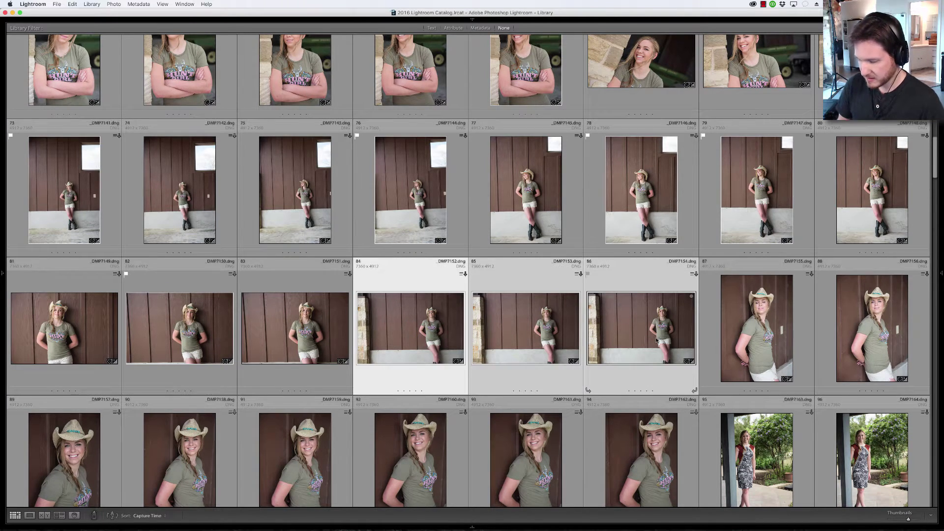
{"action": "key", "text": "n"}
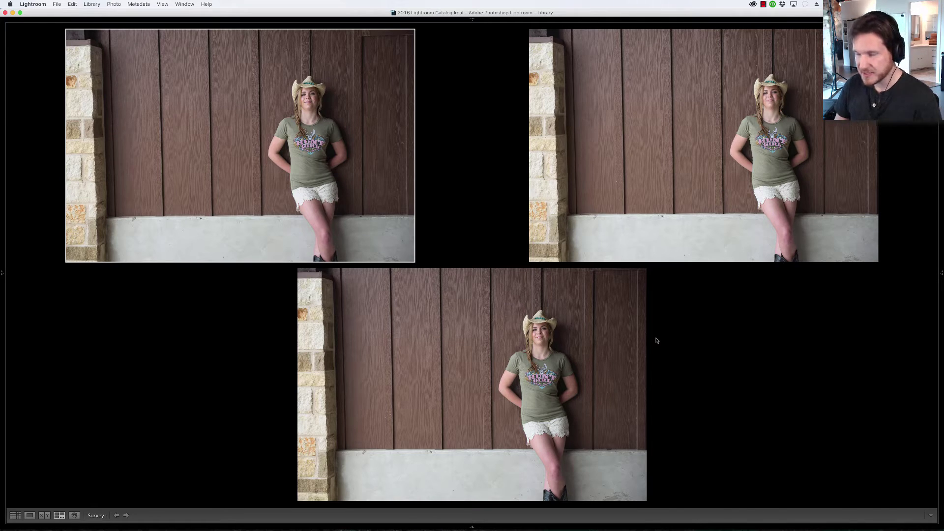
Compare the cowboy-hat portraits 87 to 94 in Survey view and remove photos 87 and 88 from the comparison
{"action": "key", "text": "g"}
{"action": "left_click", "coordinate": [750, 337]}
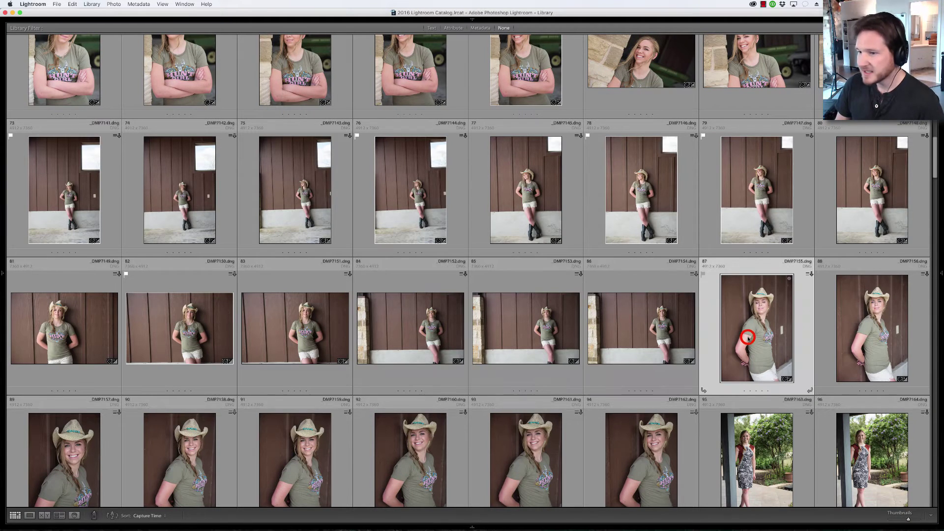
{"action": "left_click", "coordinate": [637, 467], "text": "shift"}
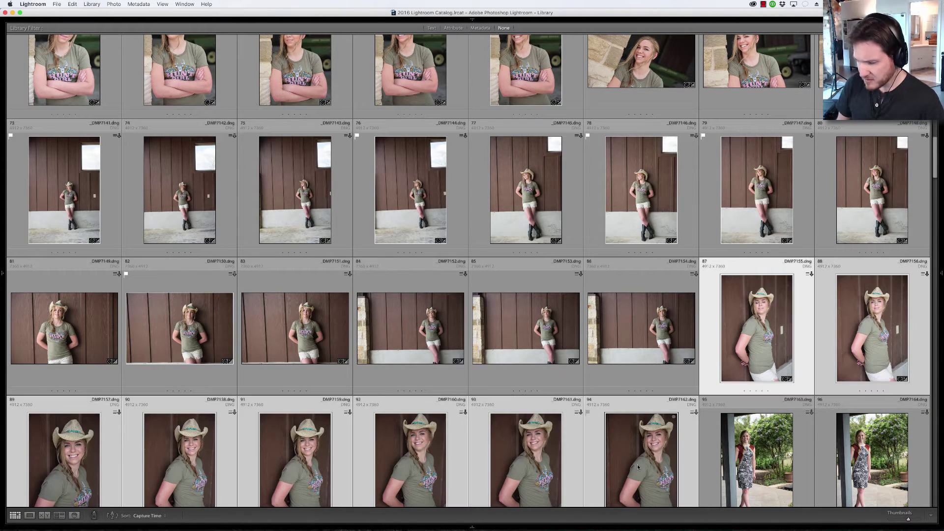
{"action": "key", "text": "n"}
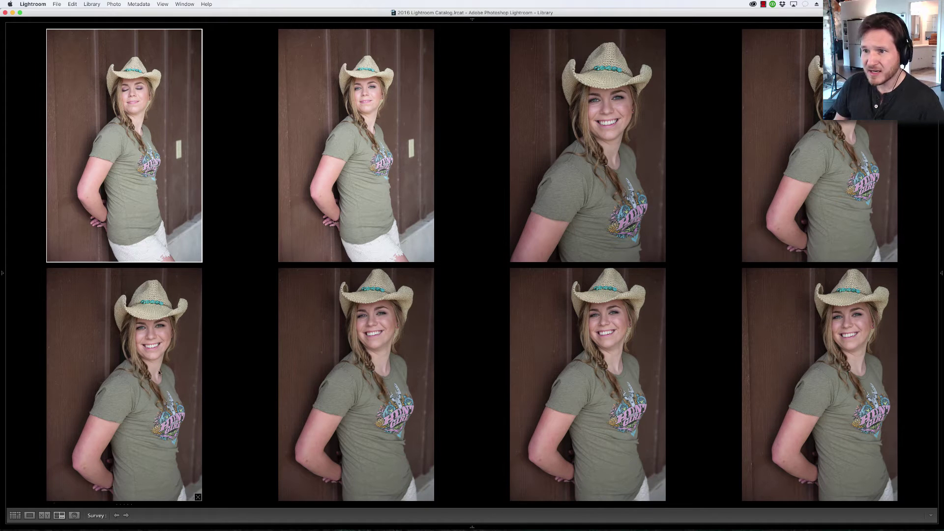
{"action": "left_click", "coordinate": [198, 258]}
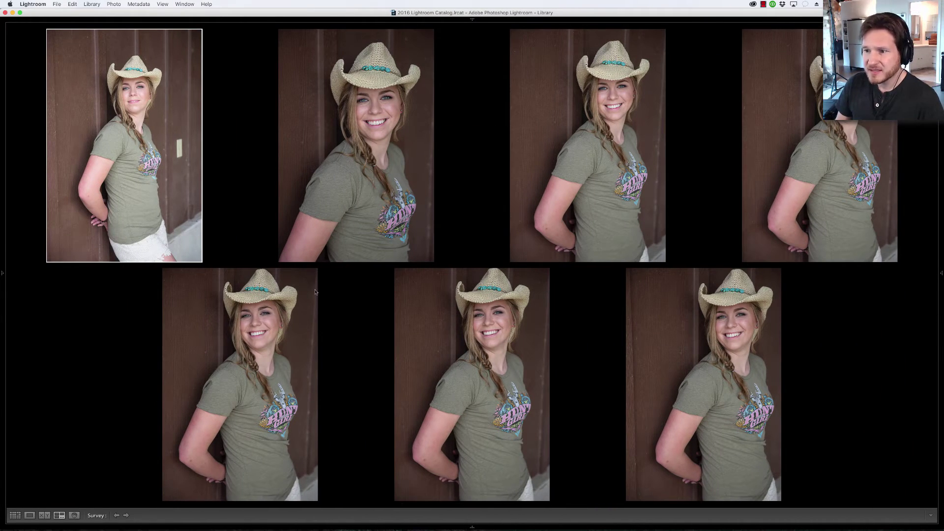
{"action": "left_click", "coordinate": [198, 258]}
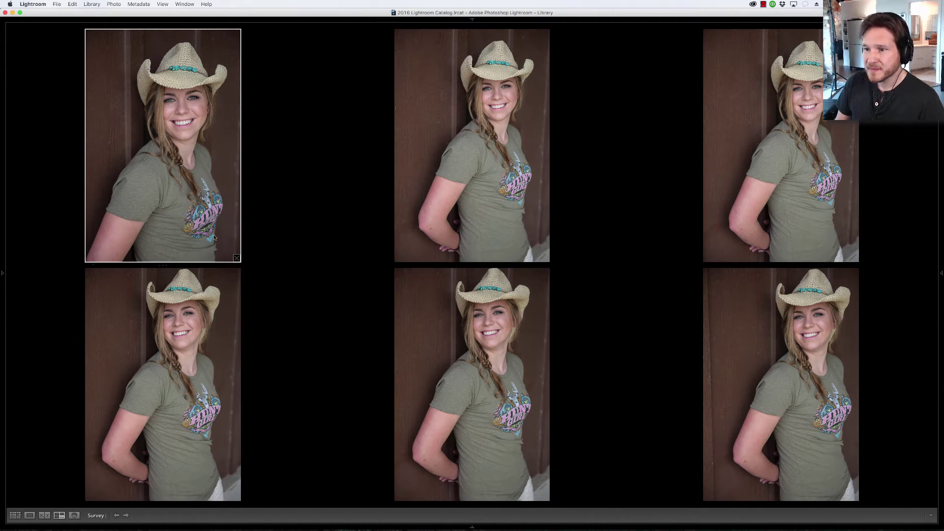
Flag photos 89, 91 and 93 of the surveyed cowboy-hat portraits as picks and return to the grid
{"action": "key", "text": "p"}
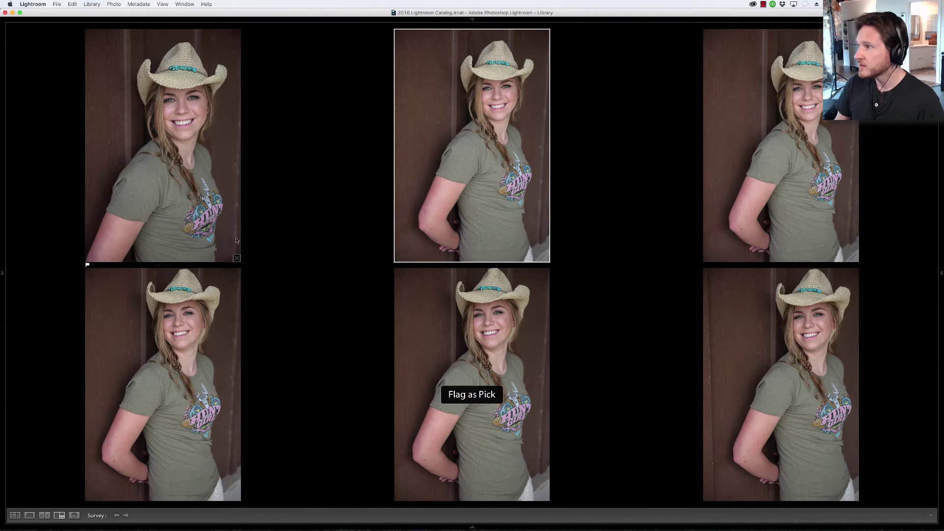
{"action": "left_click", "coordinate": [750, 218]}
{"action": "key", "text": "p"}
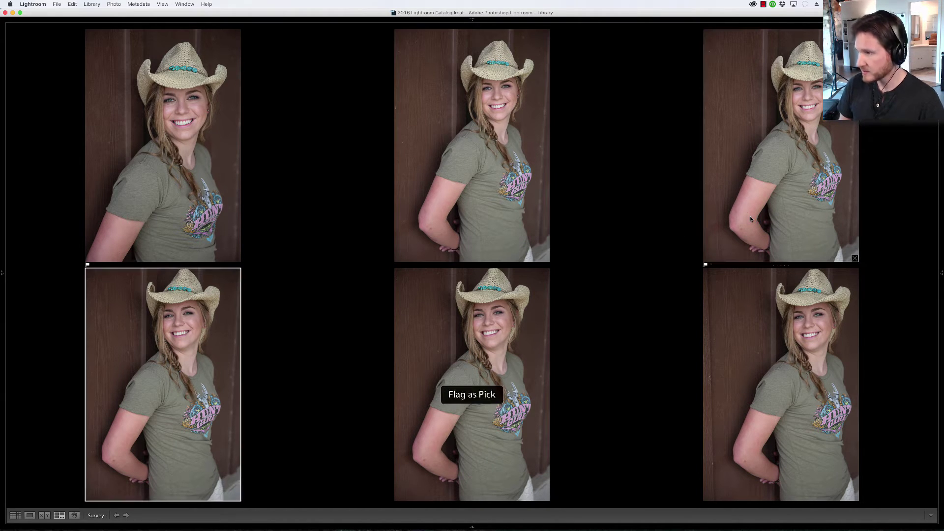
{"action": "left_click", "coordinate": [469, 377]}
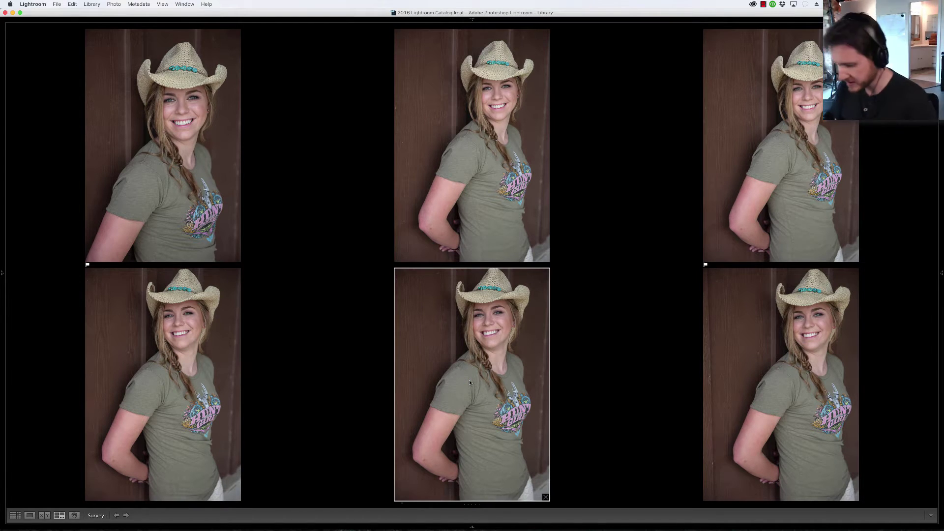
{"action": "key", "text": "p"}
{"action": "key", "text": "g"}
Display the full-length patio photos 95 to 103 of the patterned dress in Survey view
{"action": "scroll", "coordinate": [470, 382], "scroll_direction": "down", "scroll_amount": 5}
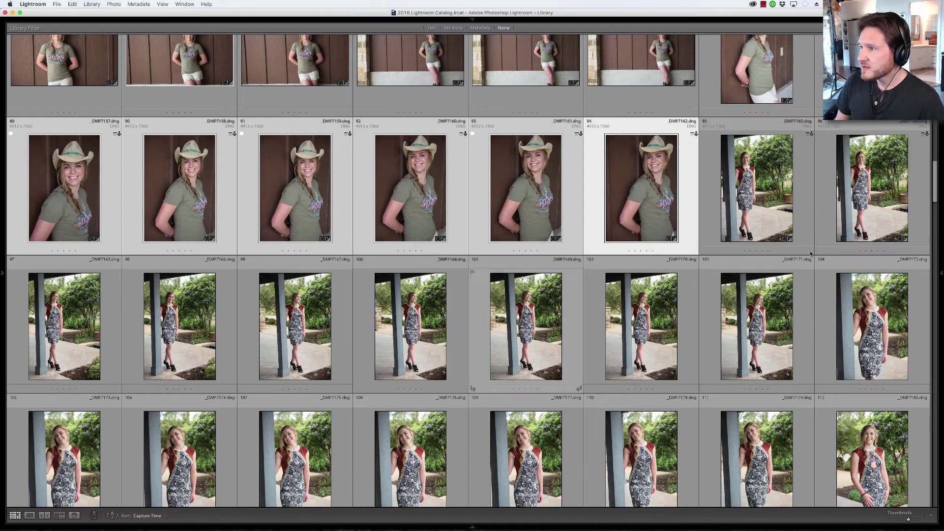
{"action": "left_click", "coordinate": [773, 196]}
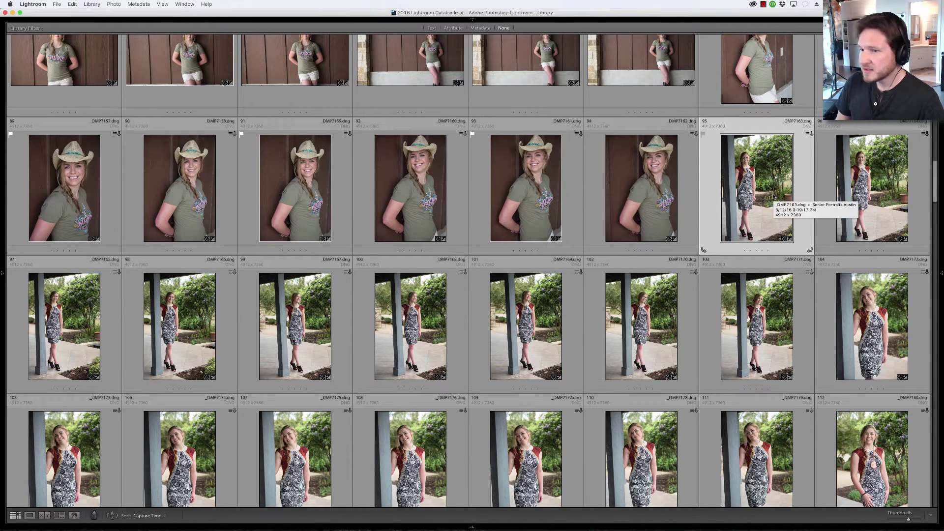
{"action": "left_click", "coordinate": [755, 319], "text": "shift"}
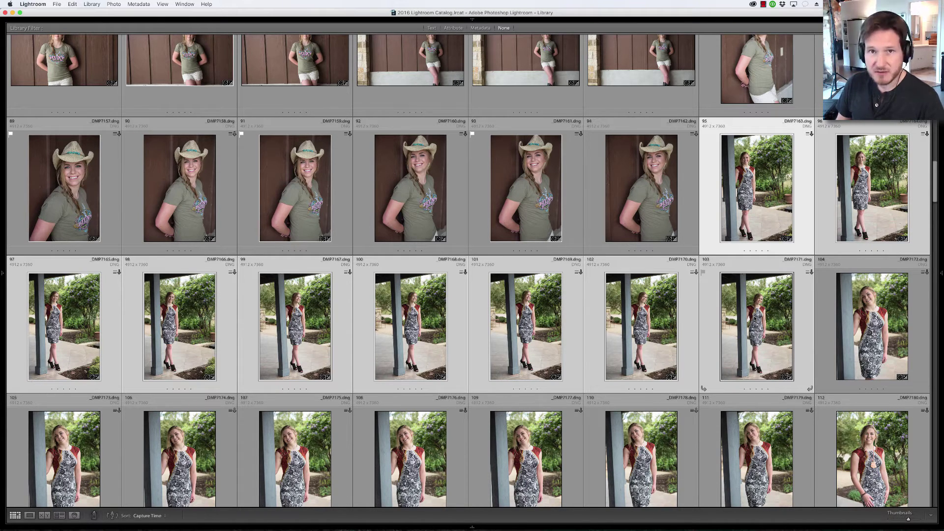
{"action": "key", "text": "n"}
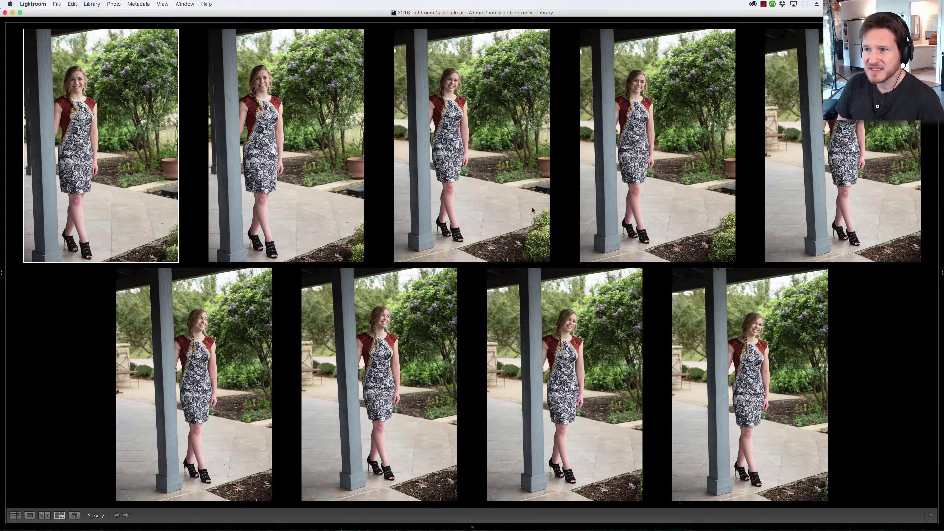
Remove photos 96, 98 to 100 and 102 from the comparison, flag the remaining four as picks and return to the grid
{"action": "left_click", "coordinate": [317, 183], "text": "super"}
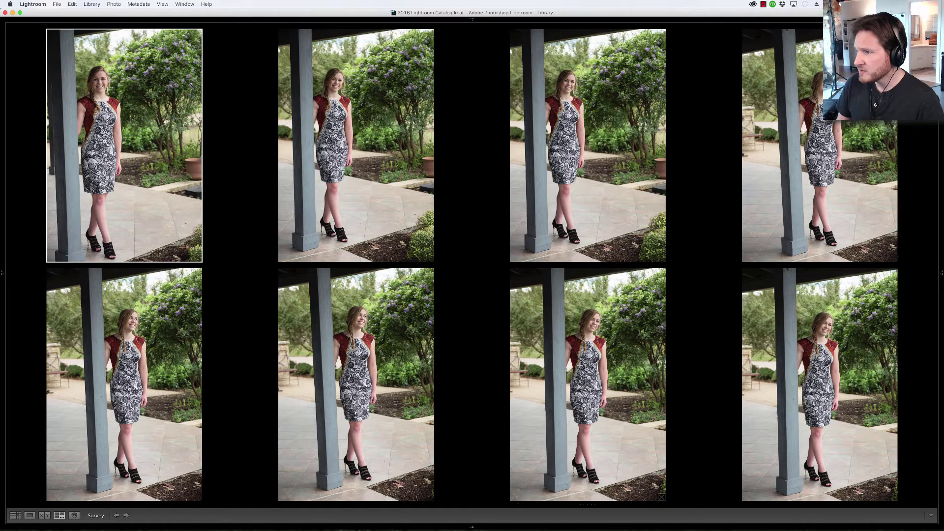
{"action": "left_click", "coordinate": [660, 496]}
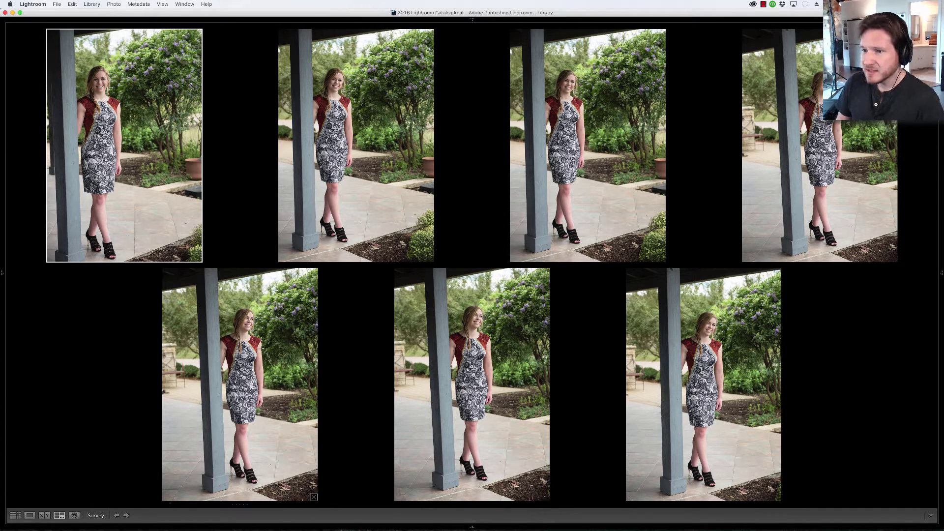
{"action": "left_click", "coordinate": [314, 497]}
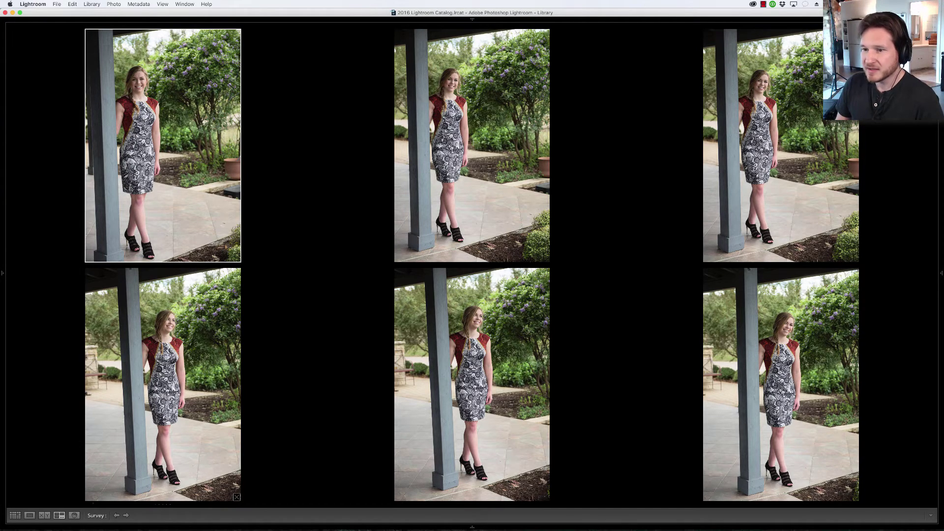
{"action": "left_click", "coordinate": [237, 497]}
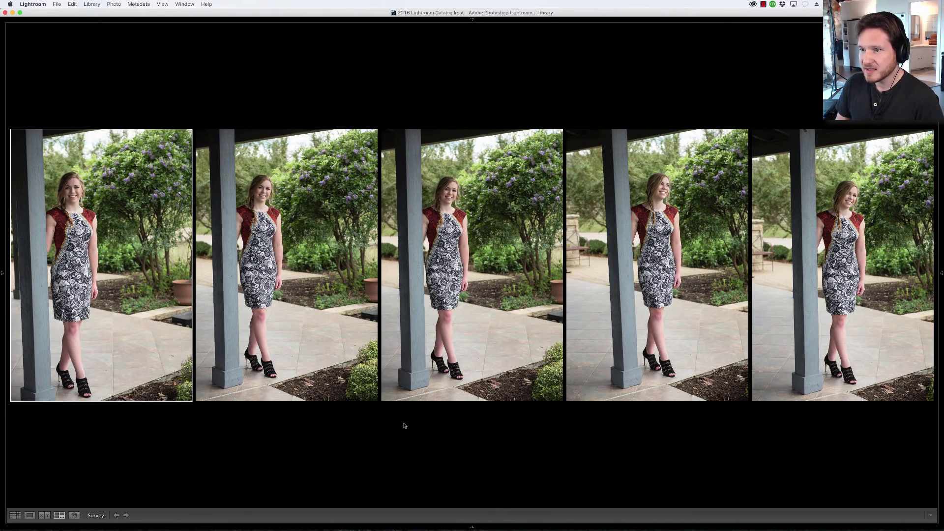
{"action": "left_click", "coordinate": [526, 294], "text": "super"}
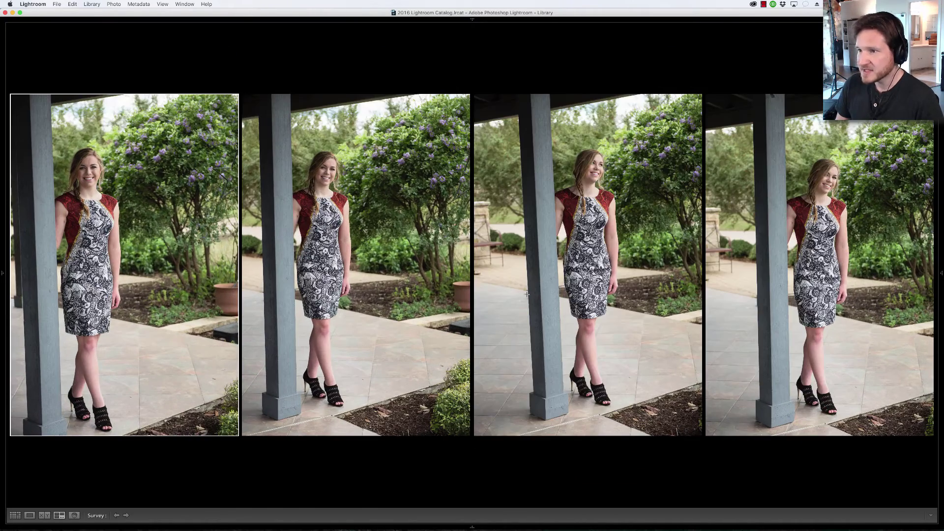
{"action": "key", "text": "p"}
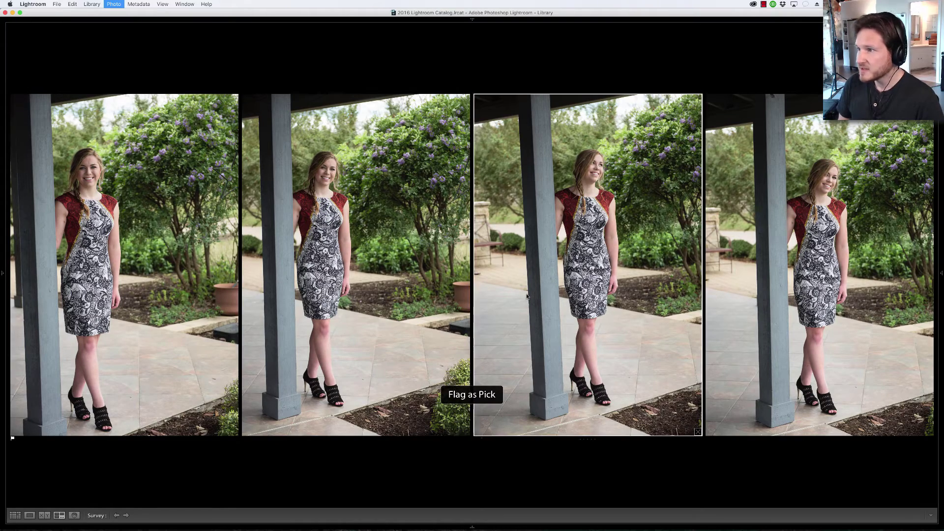
{"action": "key", "text": "g"}
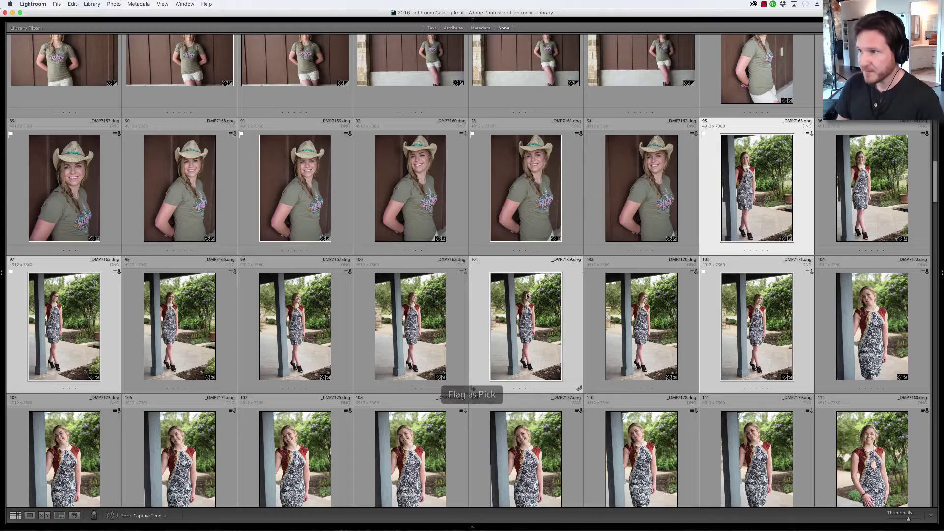
Display the closer dress portraits 104 to 113 in Survey view
{"action": "scroll", "coordinate": [511, 270], "scroll_direction": "down", "scroll_amount": 3}
{"action": "scroll", "coordinate": [512, 270], "scroll_direction": "down", "scroll_amount": 2}
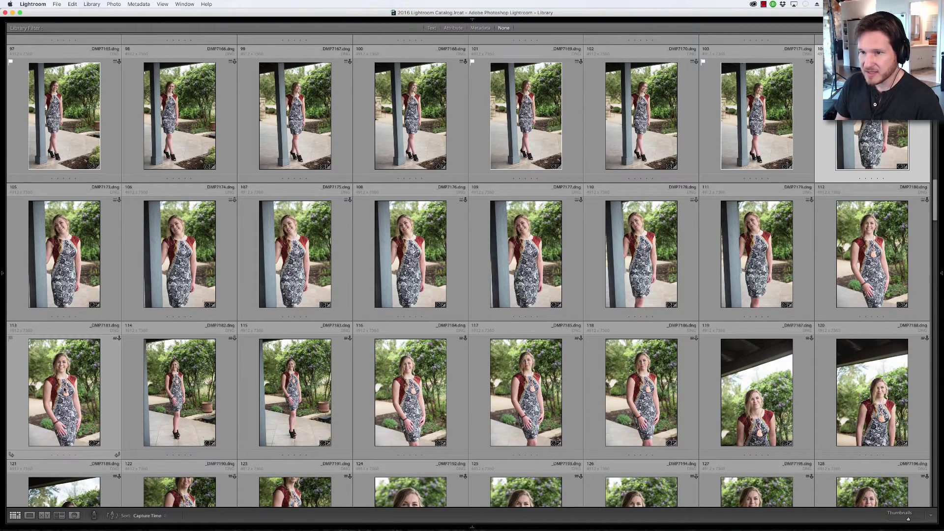
{"action": "left_click", "coordinate": [64, 388], "text": "shift"}
{"action": "key", "text": "n"}
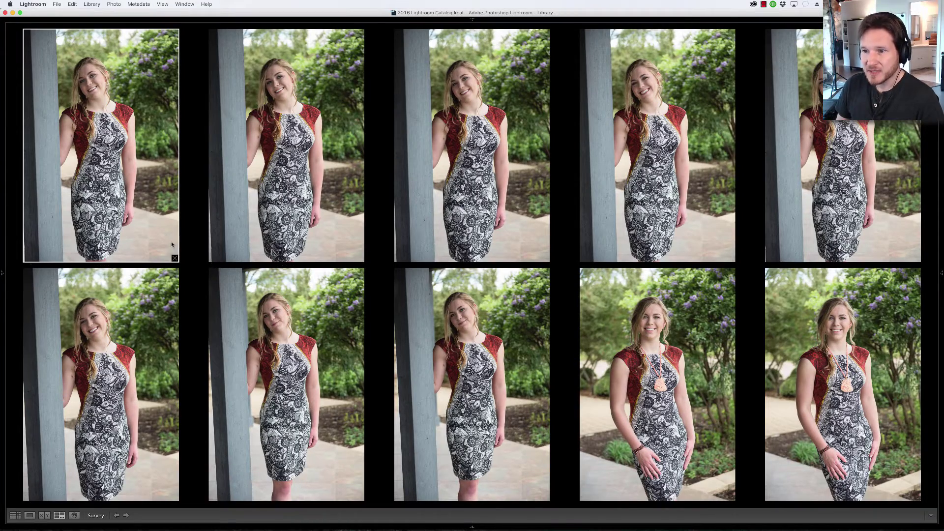
Remove photos 104 to 108 from the Survey comparison
{"action": "left_click", "coordinate": [174, 258]}
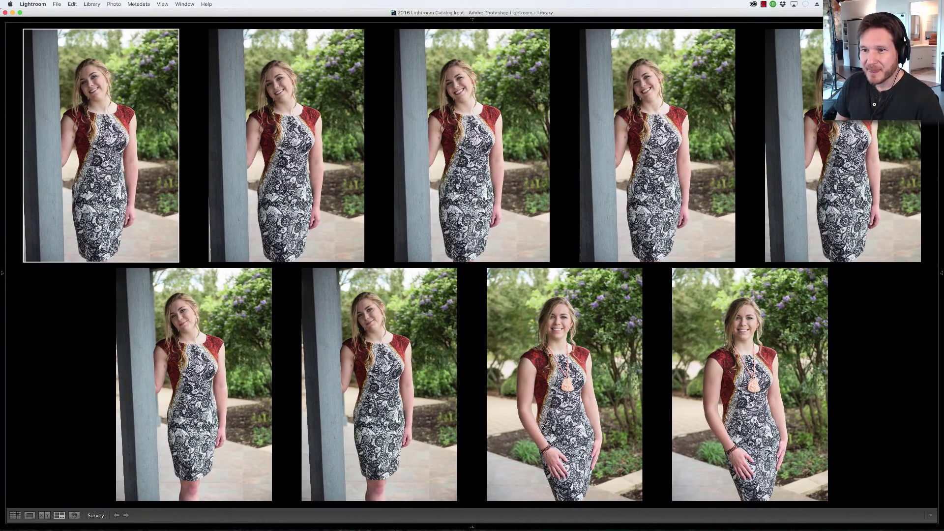
{"action": "left_click", "coordinate": [175, 258]}
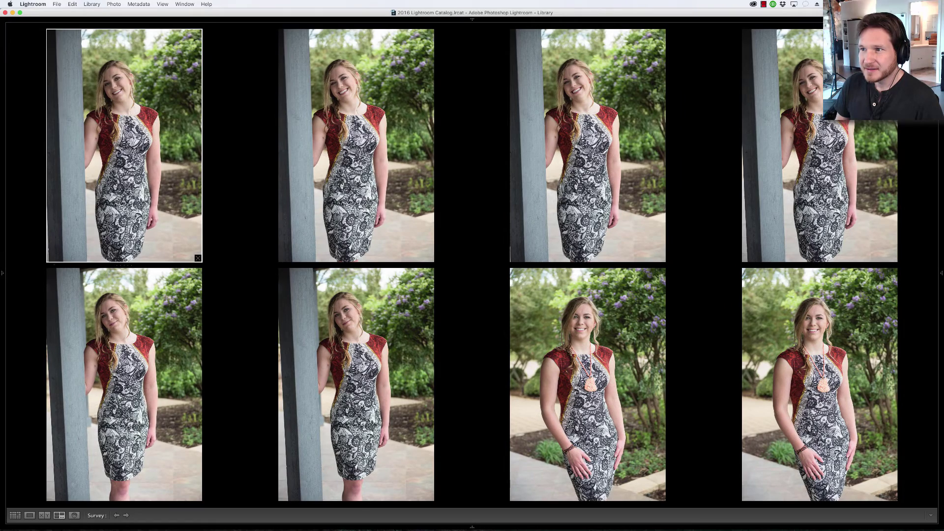
{"action": "key", "text": "slash"}
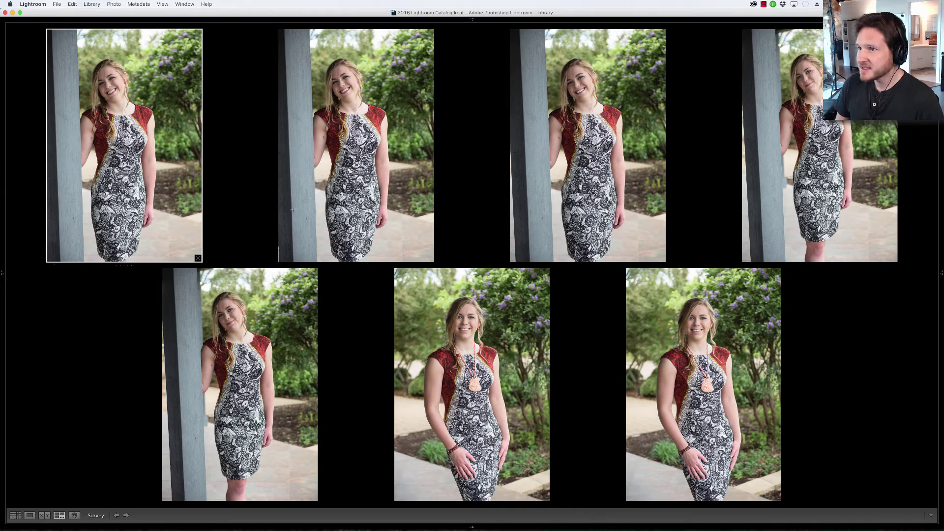
{"action": "key", "text": "slash"}
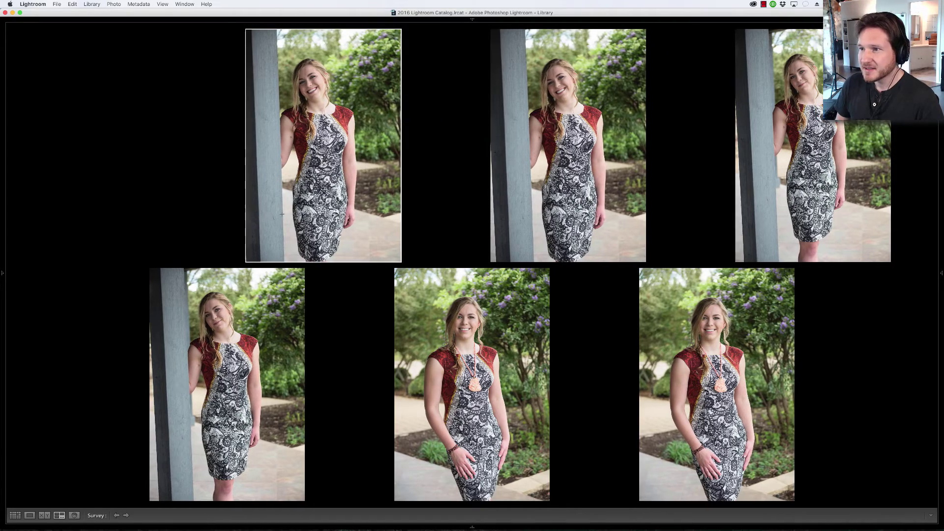
{"action": "key", "text": "slash"}
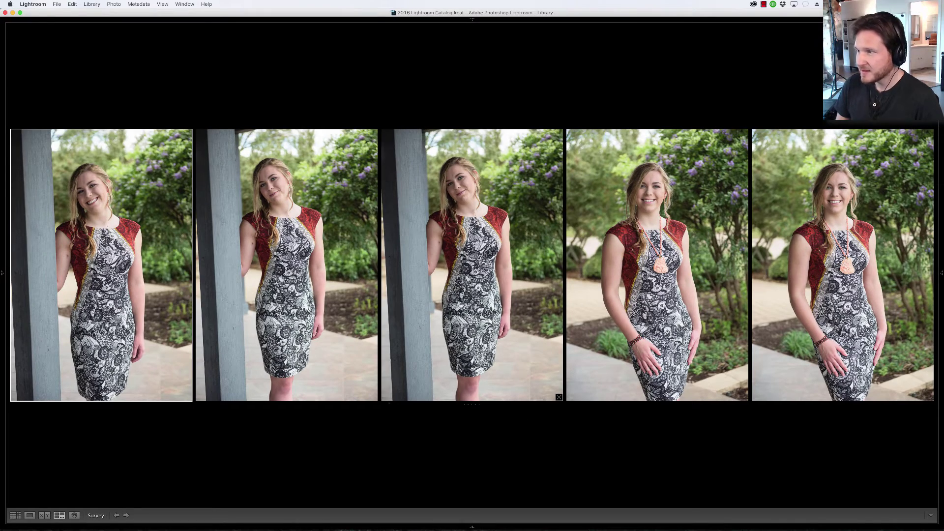
Remove photos 111 and 113 from the comparison, flag photos 109, 110 and 112 as picks and return to the grid
{"action": "left_click", "coordinate": [559, 397]}
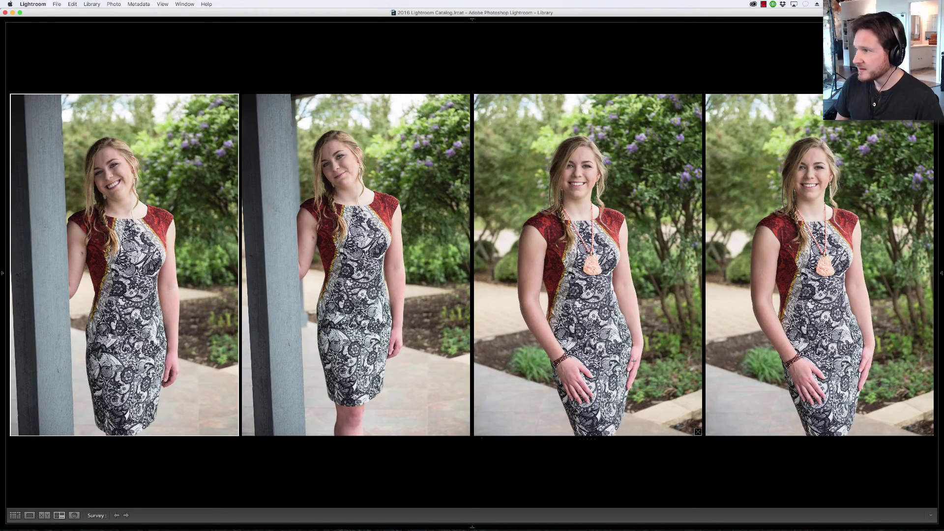
{"action": "left_click", "coordinate": [929, 432]}
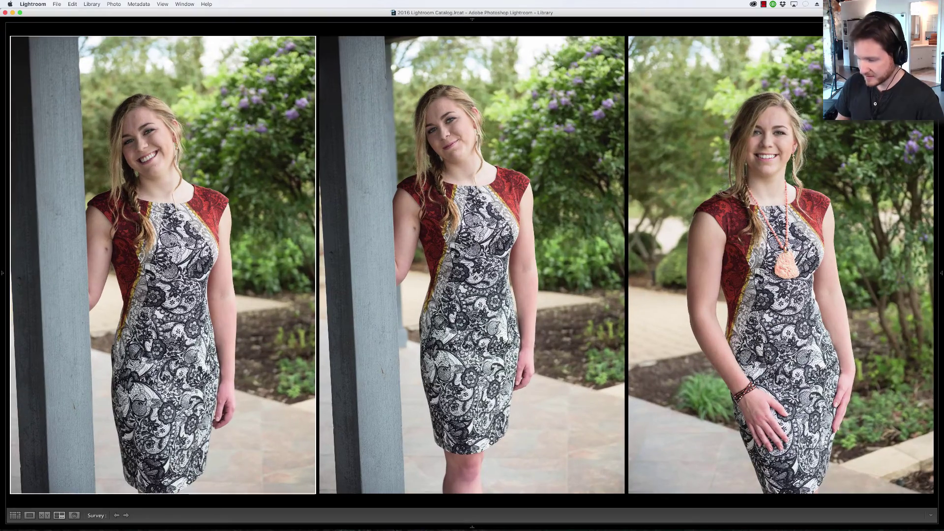
{"action": "key", "text": "p"}
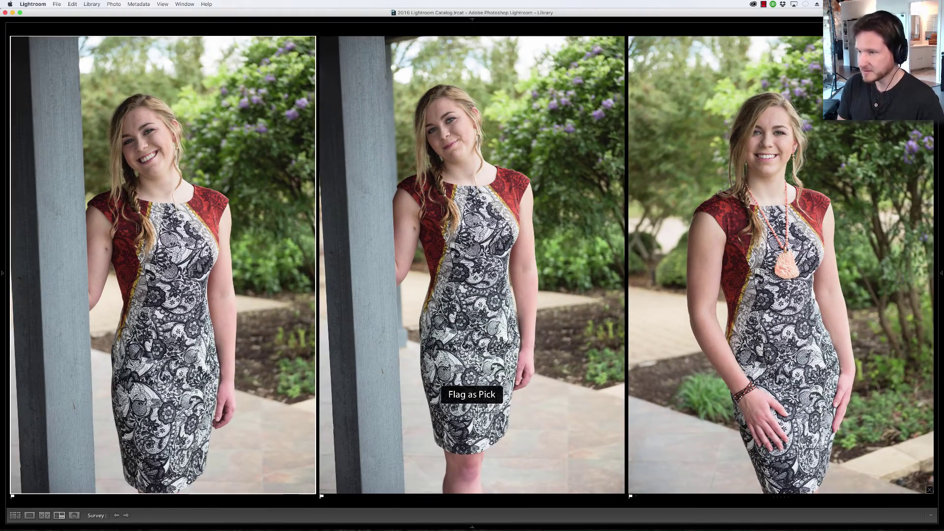
{"action": "key", "text": "g"}
Display the necklace-and-dress photos 113 to 118 in Survey view
{"action": "left_click", "coordinate": [78, 402]}
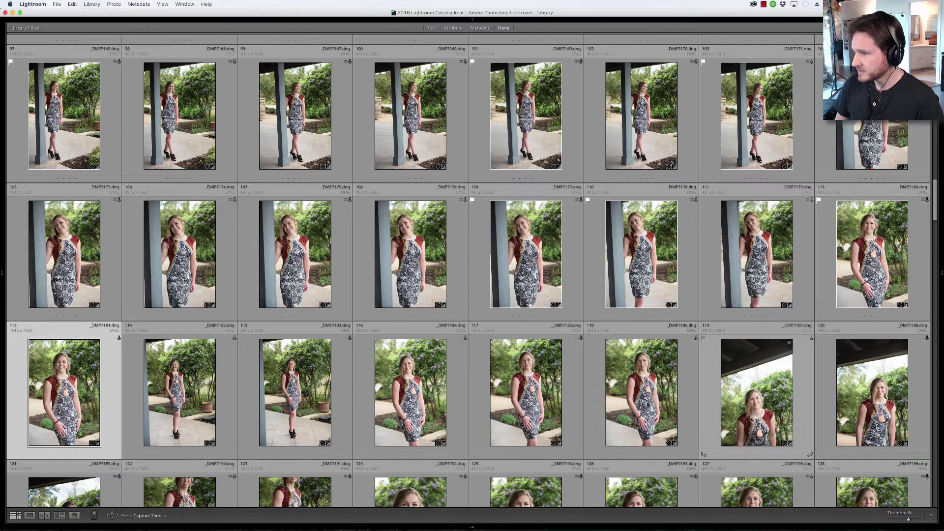
{"action": "left_click", "coordinate": [641, 403], "text": "shift"}
{"action": "key", "text": "n"}
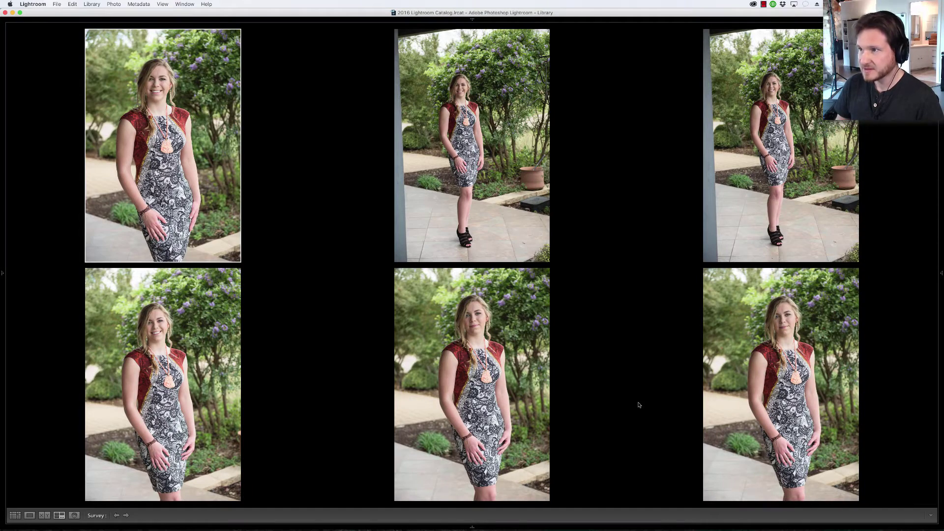
Flag photos 113, 114, 116 and 118 of the surveyed necklace shots as picks
{"action": "key", "text": "shift+p"}
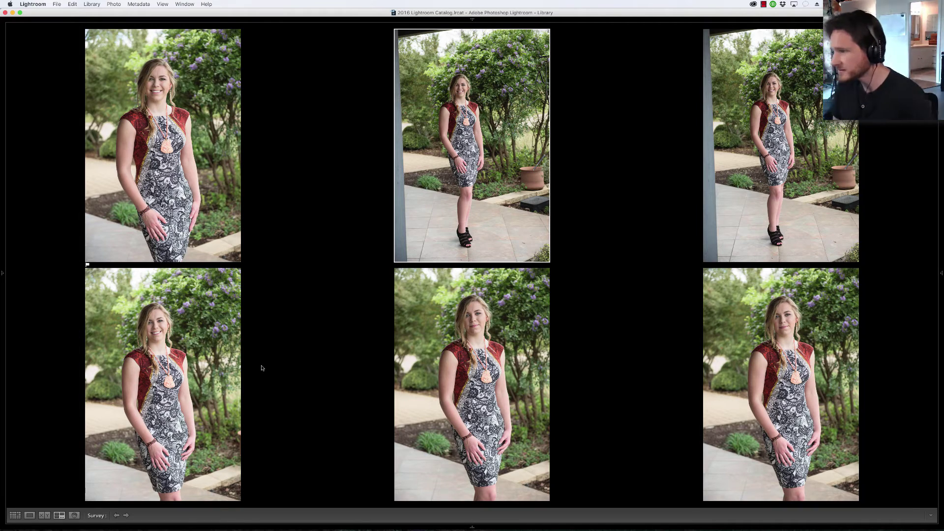
{"action": "left_click", "coordinate": [721, 386]}
{"action": "key", "text": "shift+p"}
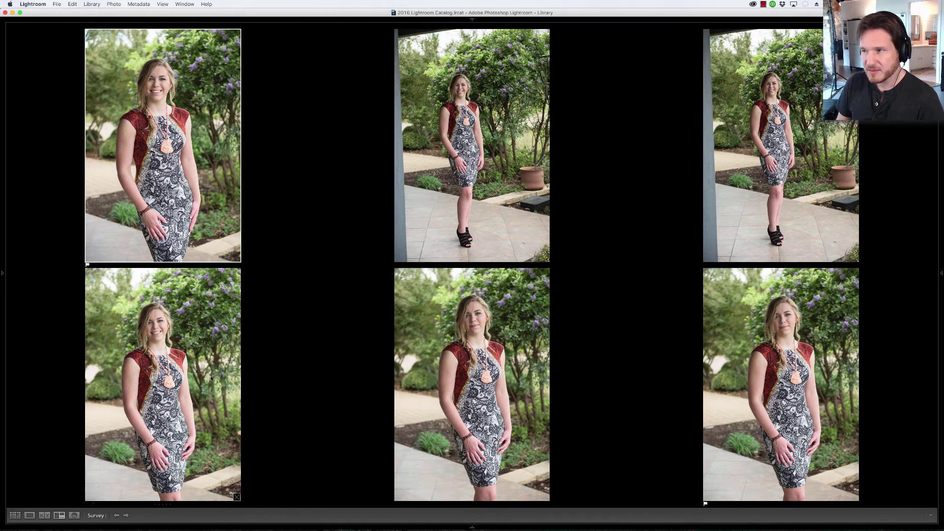
{"action": "left_click", "coordinate": [504, 214]}
{"action": "key", "text": "p"}
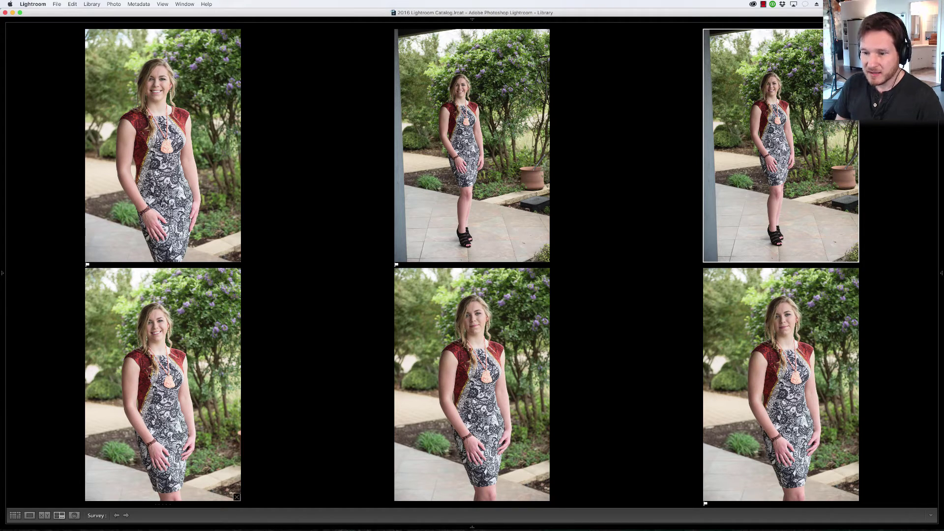
{"action": "left_click", "coordinate": [149, 375]}
{"action": "key", "text": "p"}
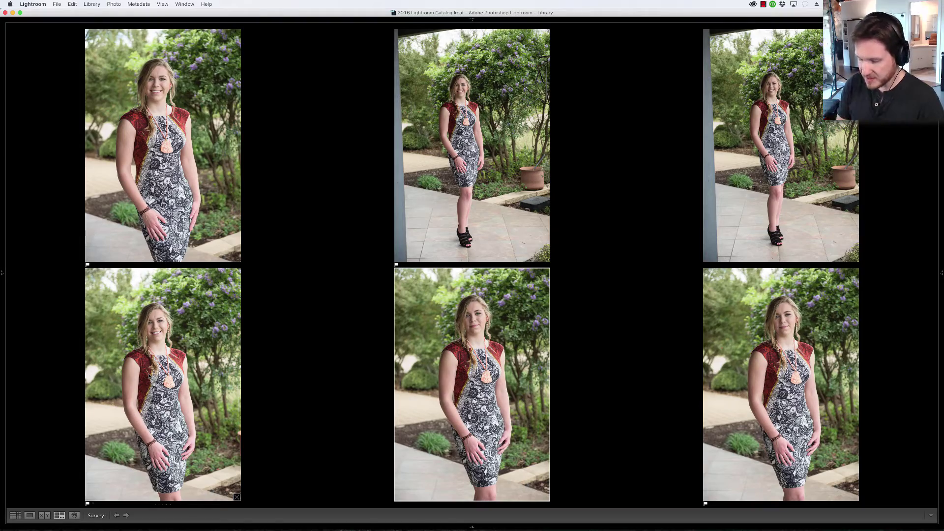
Return to the grid and display the arms-crossed photos 124 to 129 in Survey view
{"action": "key", "text": "g"}
{"action": "scroll", "coordinate": [270, 339], "scroll_direction": "down", "scroll_amount": 5}
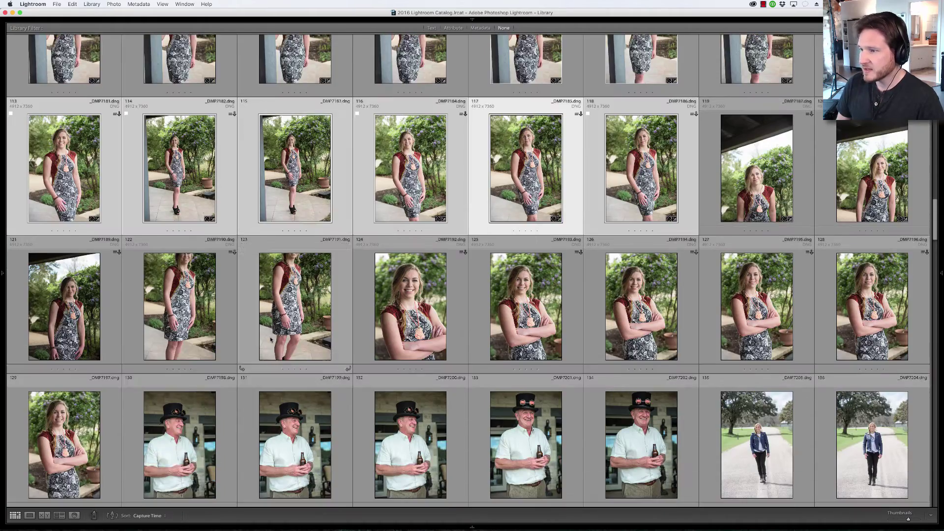
{"action": "scroll", "coordinate": [270, 339], "scroll_direction": "down", "scroll_amount": 2}
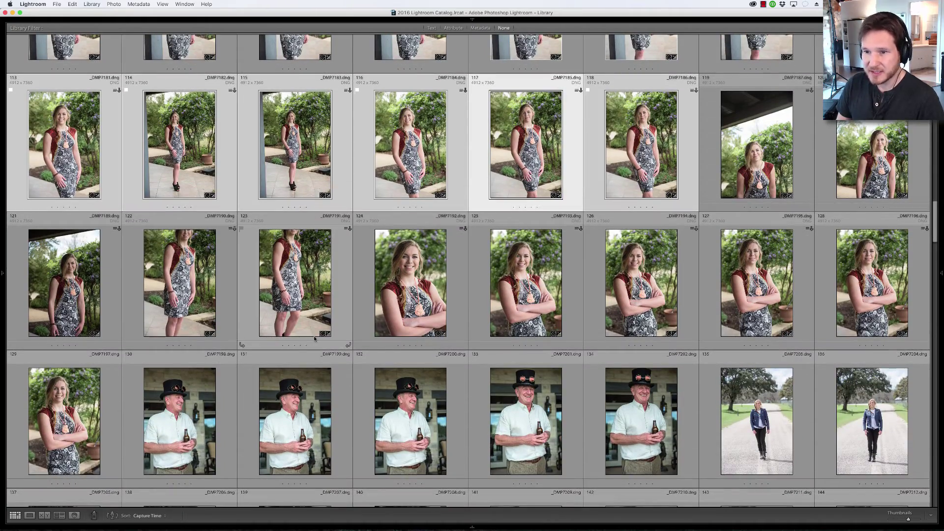
{"action": "left_click", "coordinate": [412, 288]}
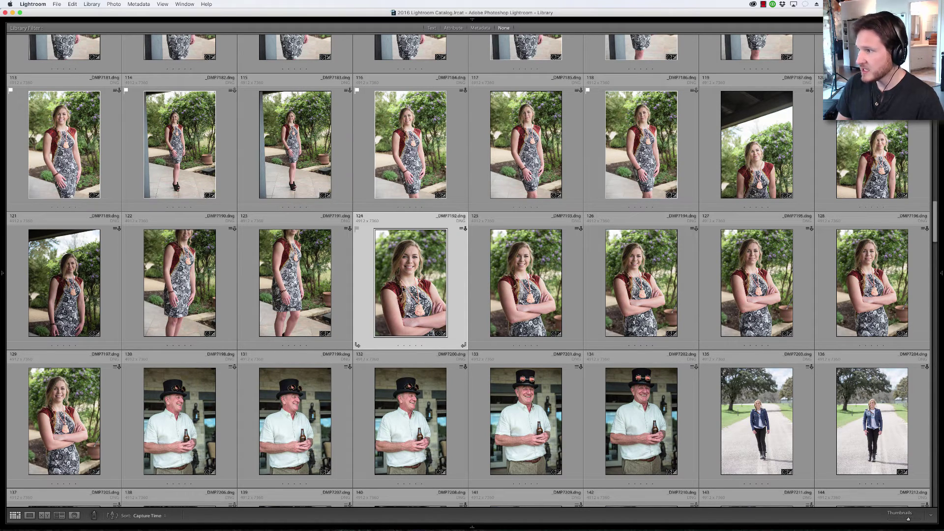
{"action": "left_click", "coordinate": [64, 420], "text": "shift"}
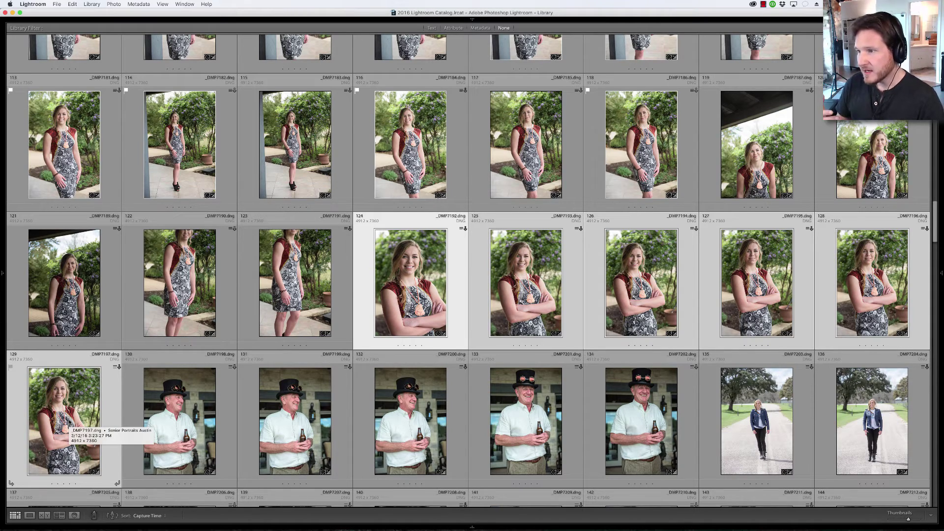
{"action": "key", "text": "n"}
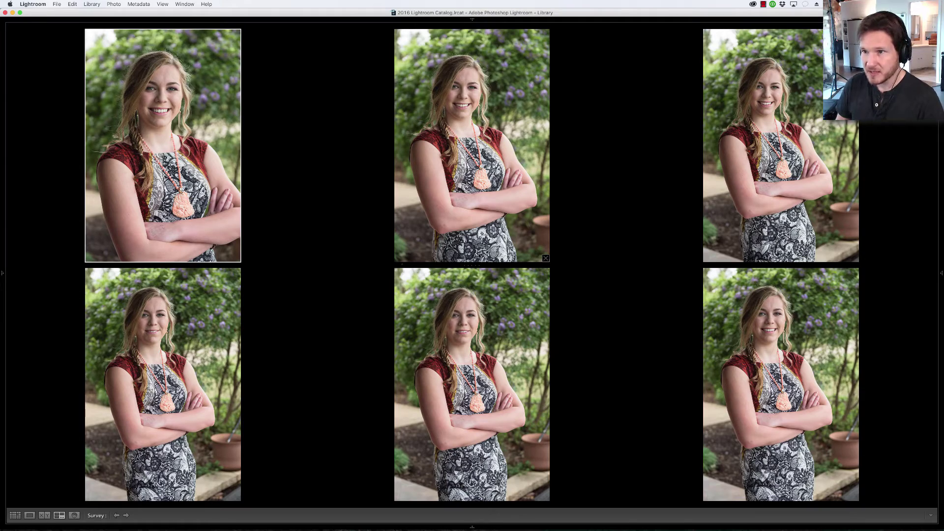
Remove photo 124 from the comparison, flag photo 126 as a pick and return to the grid
{"action": "left_click", "coordinate": [237, 258]}
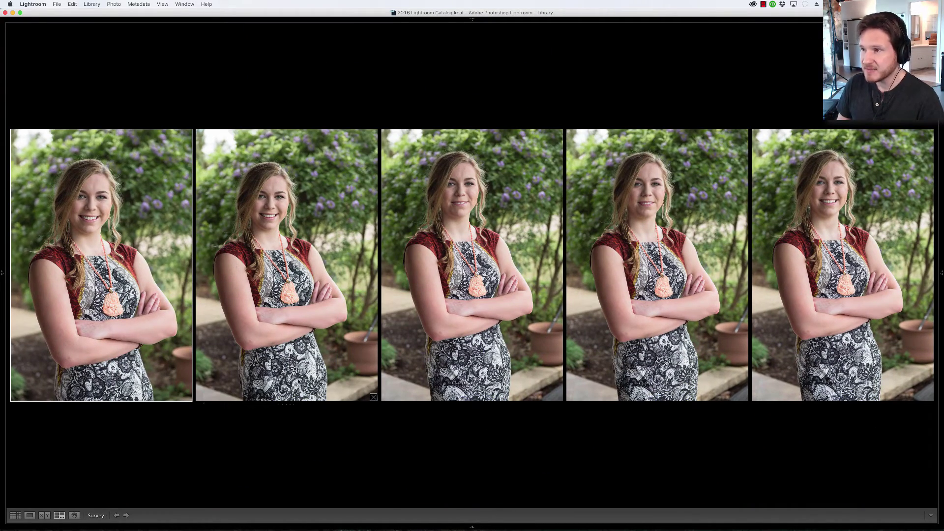
{"action": "left_click", "coordinate": [317, 360]}
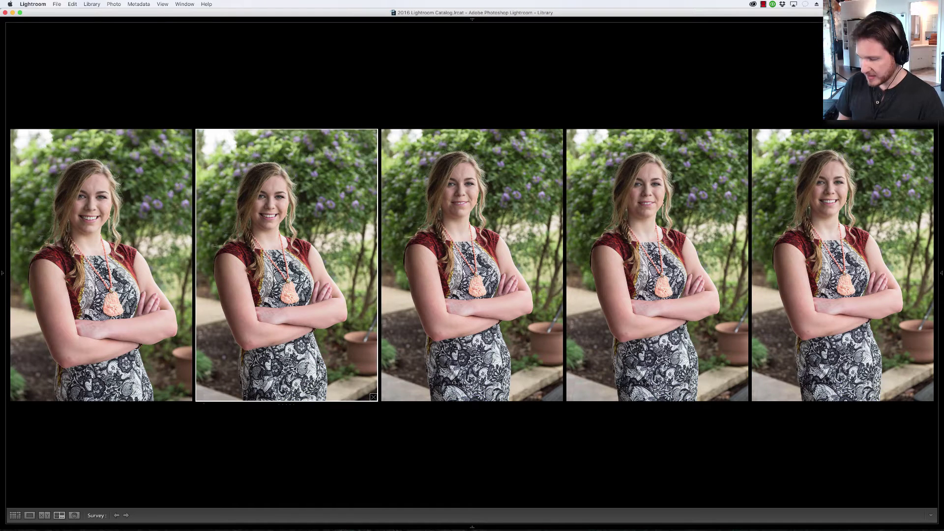
{"action": "key", "text": "shift+p"}
{"action": "key", "text": "shift+p"}
{"action": "key", "text": "shift+p"}
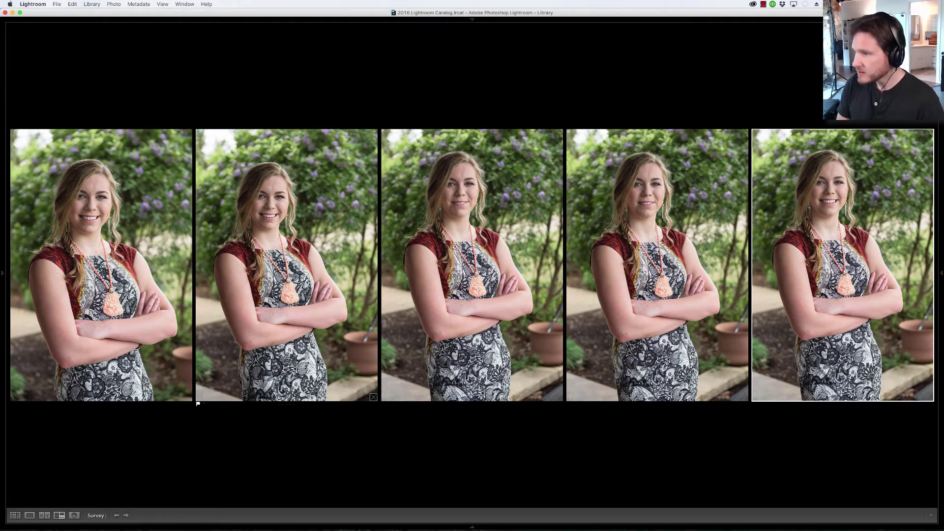
{"action": "key", "text": "g"}
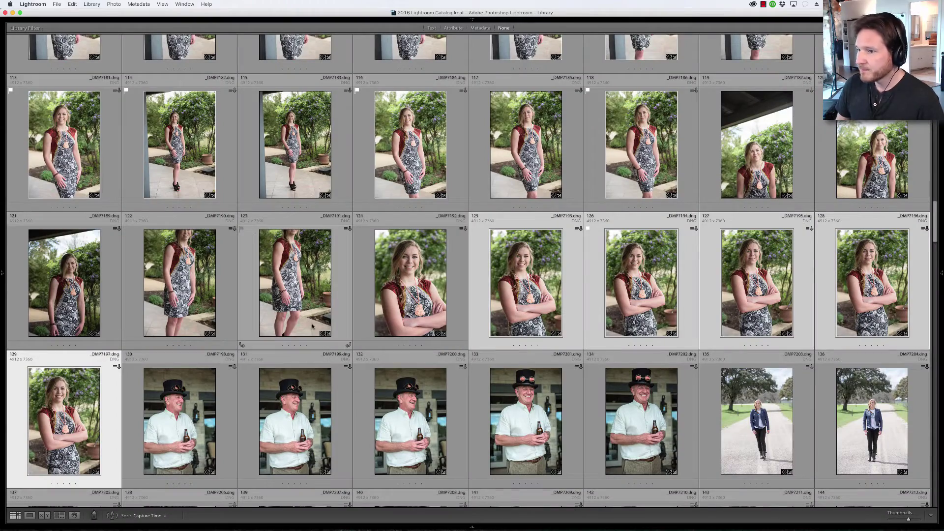
Display photos 130 to 134 of the man in the top hat in Survey view
{"action": "scroll", "coordinate": [313, 326], "scroll_direction": "down", "scroll_amount": 2}
{"action": "scroll", "coordinate": [312, 326], "scroll_direction": "down", "scroll_amount": 3}
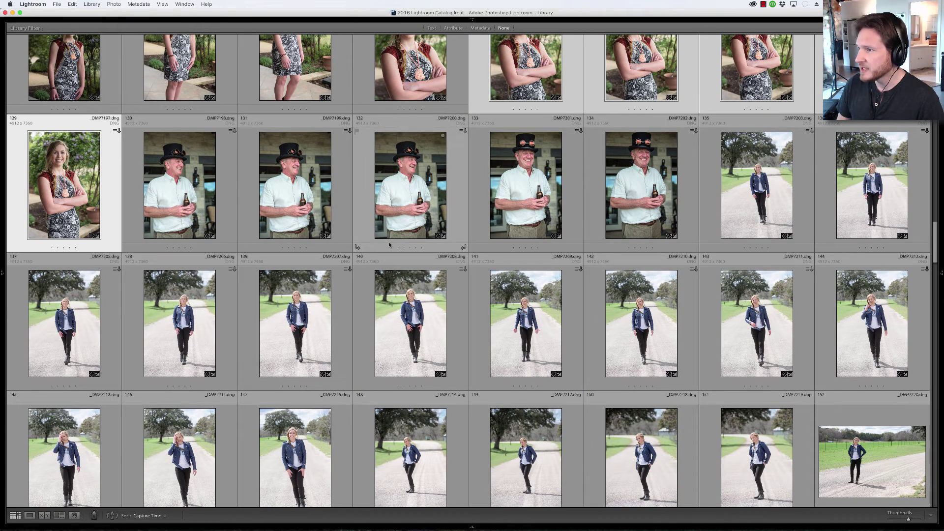
{"action": "left_click", "coordinate": [189, 228]}
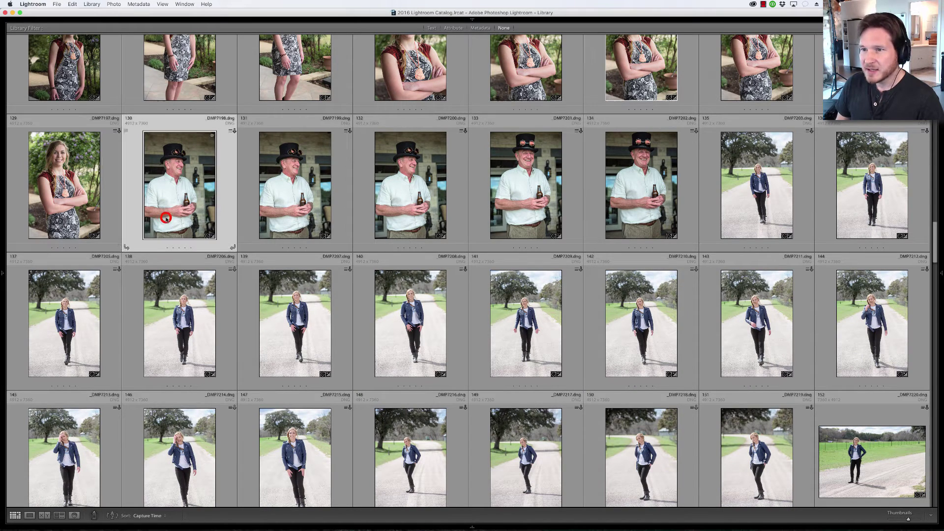
{"action": "left_click", "coordinate": [652, 215], "text": "shift"}
{"action": "key", "text": "n"}
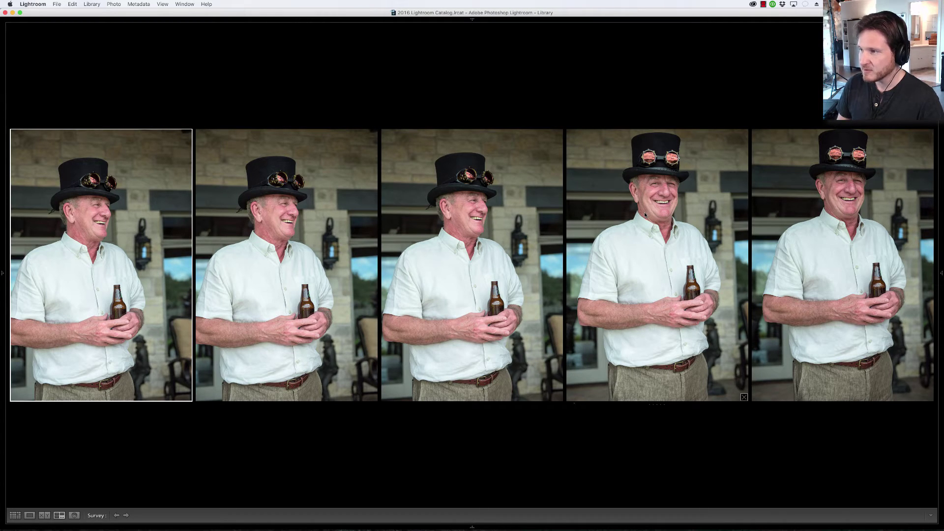
Flag top-hat photo 133 as a pick and return to the grid
{"action": "left_click", "coordinate": [628, 320]}
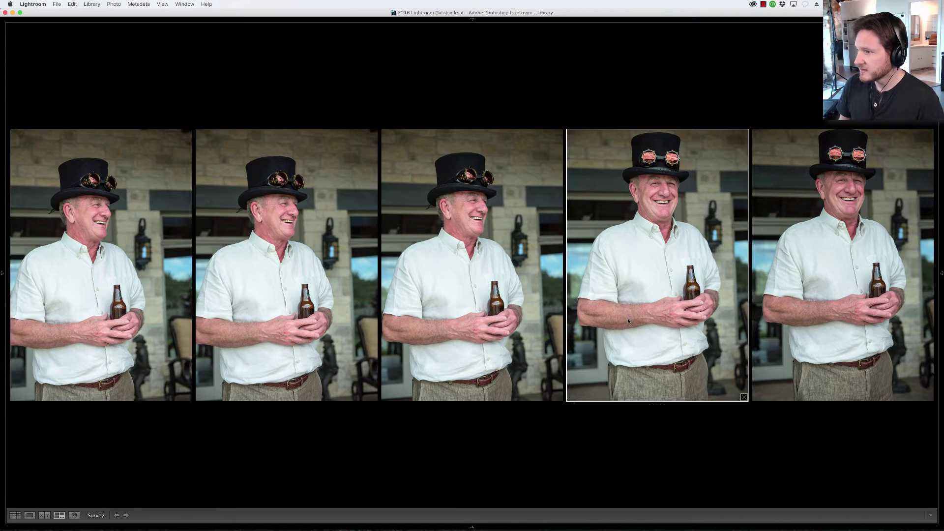
{"action": "key", "text": "p"}
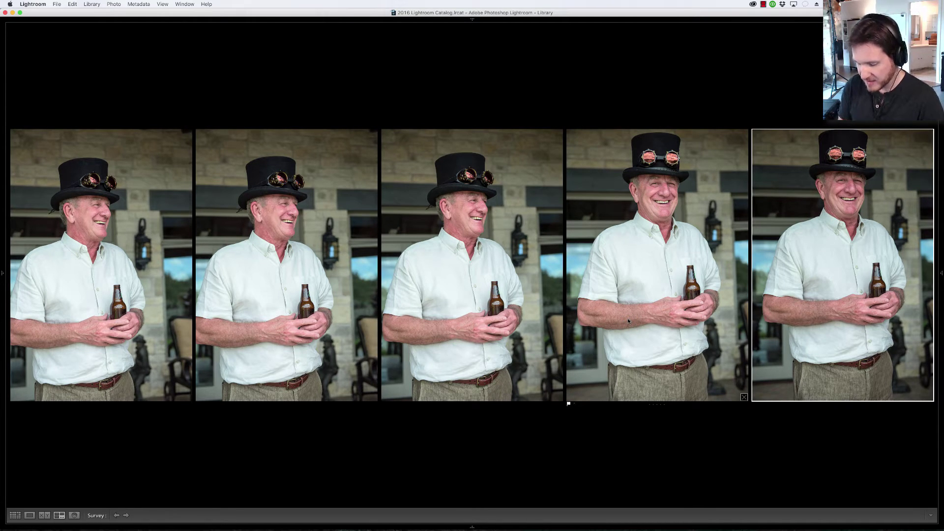
{"action": "key", "text": "g"}
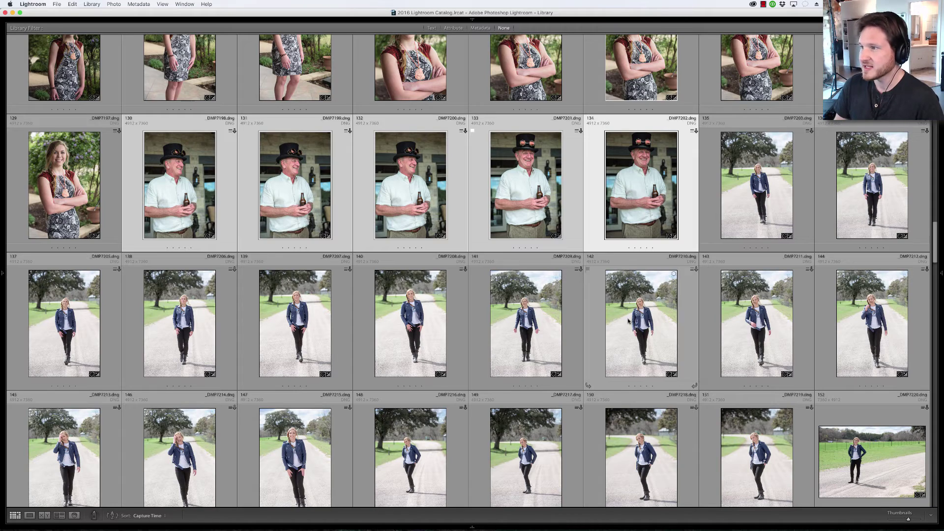
Display the blue-jacket road photos 135 to 144 in Survey view
{"action": "left_click", "coordinate": [765, 185]}
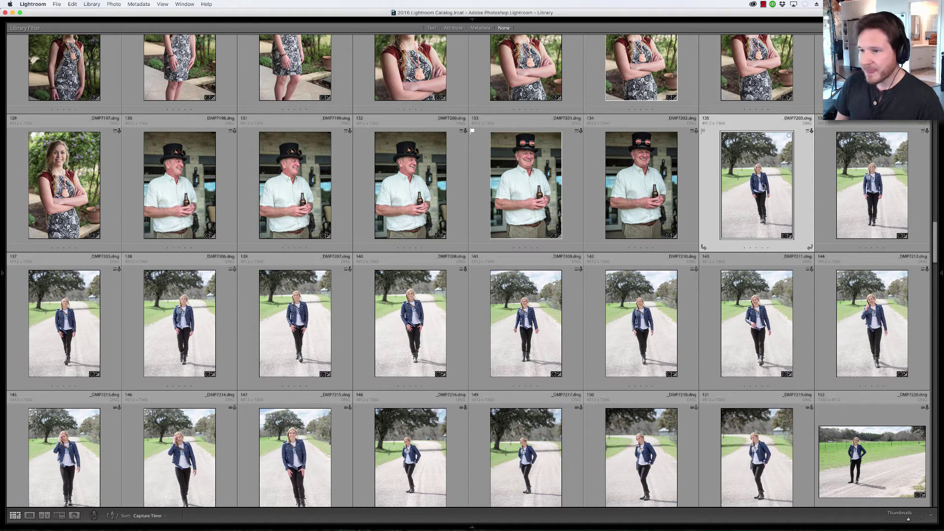
{"action": "left_click", "coordinate": [861, 346], "text": "shift"}
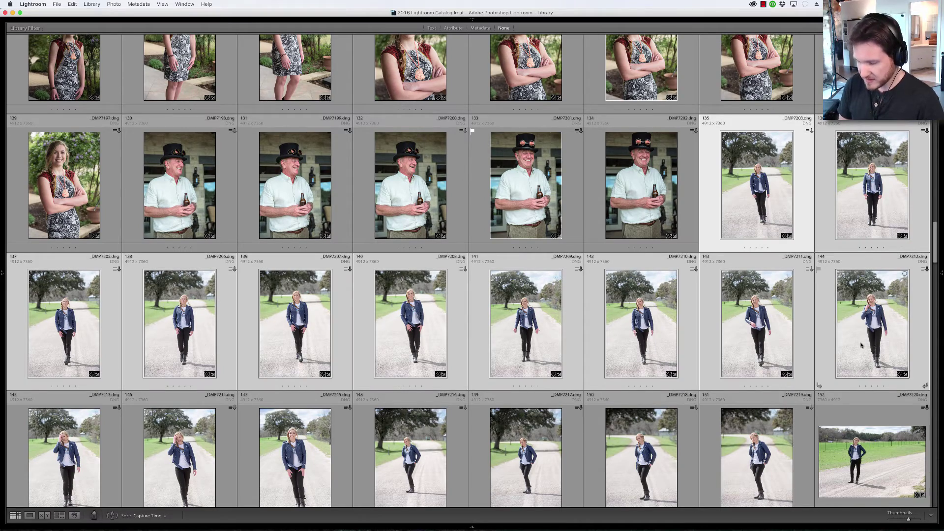
{"action": "key", "text": "n"}
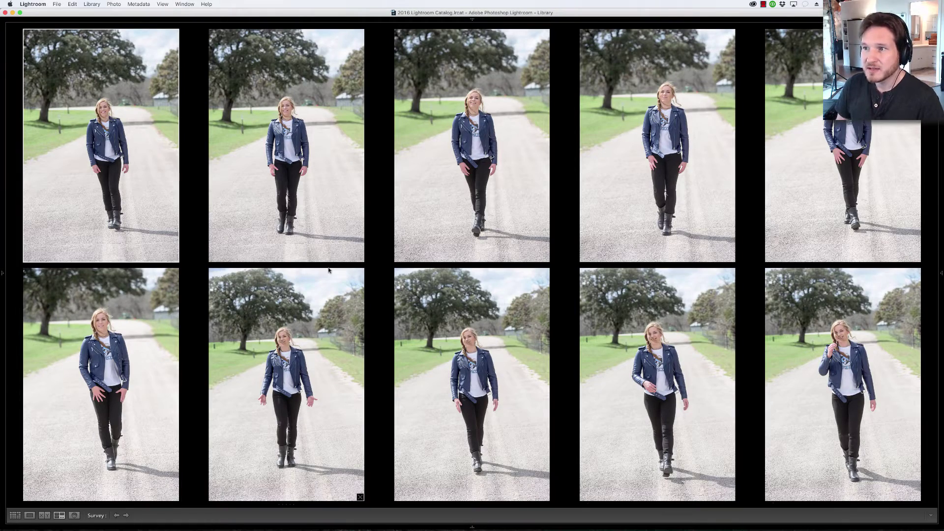
Remove photos 136 to 139, 141 and 142 from the road-shot comparison
{"action": "left_click", "coordinate": [360, 258]}
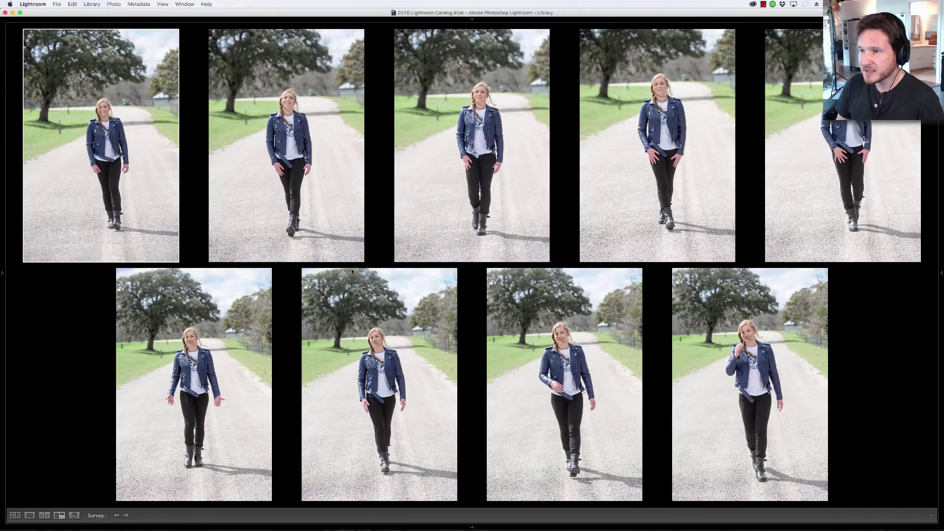
{"action": "left_click", "coordinate": [361, 259]}
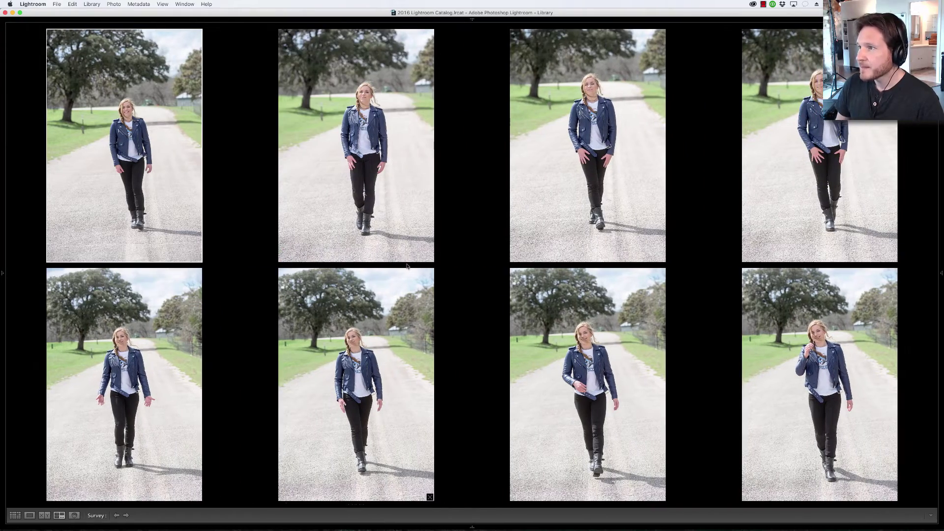
{"action": "left_click", "coordinate": [430, 258]}
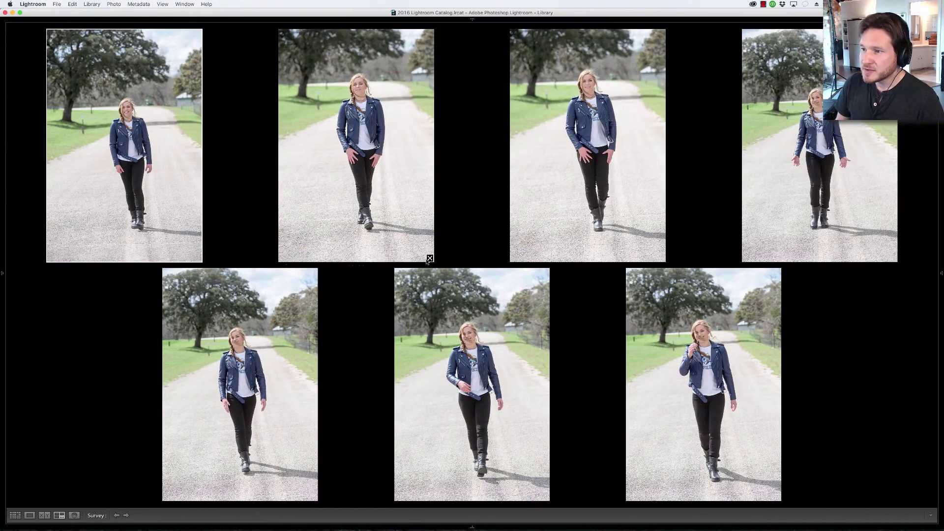
{"action": "left_click", "coordinate": [429, 258]}
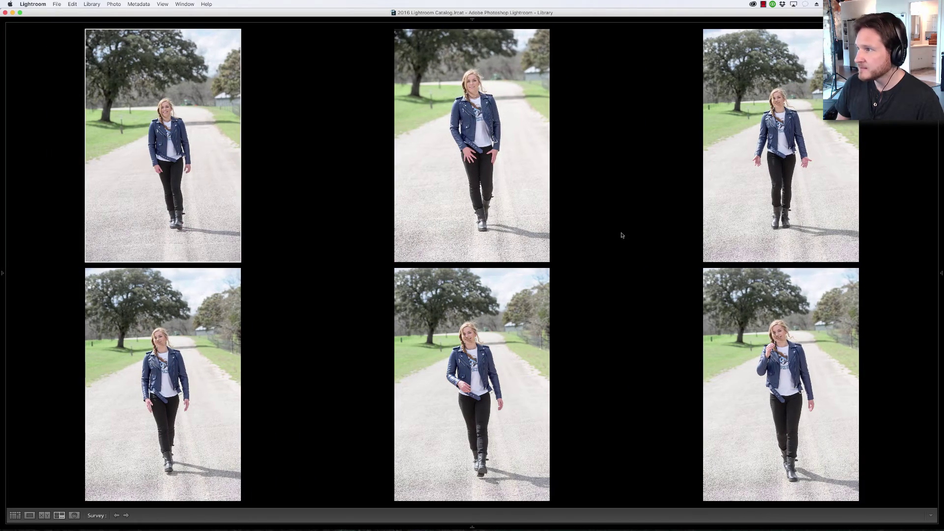
{"action": "left_click", "coordinate": [854, 259]}
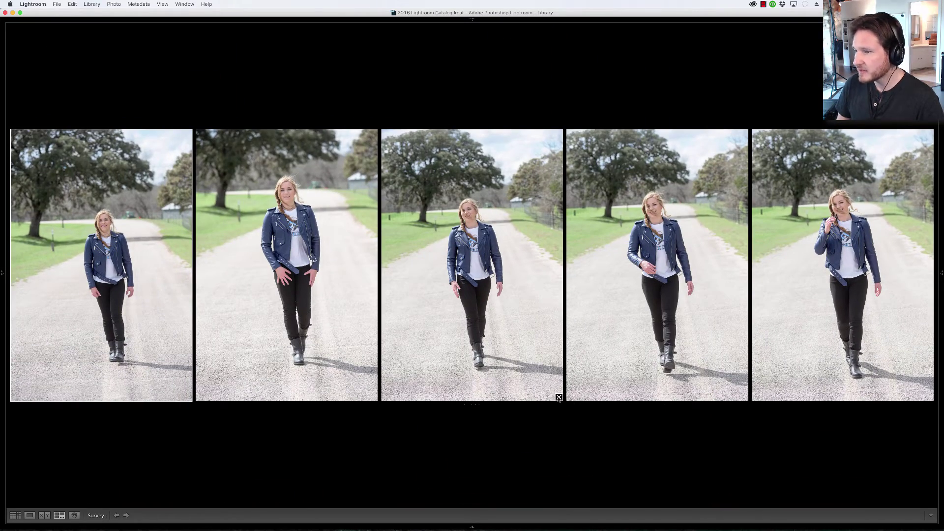
{"action": "left_click", "coordinate": [559, 397]}
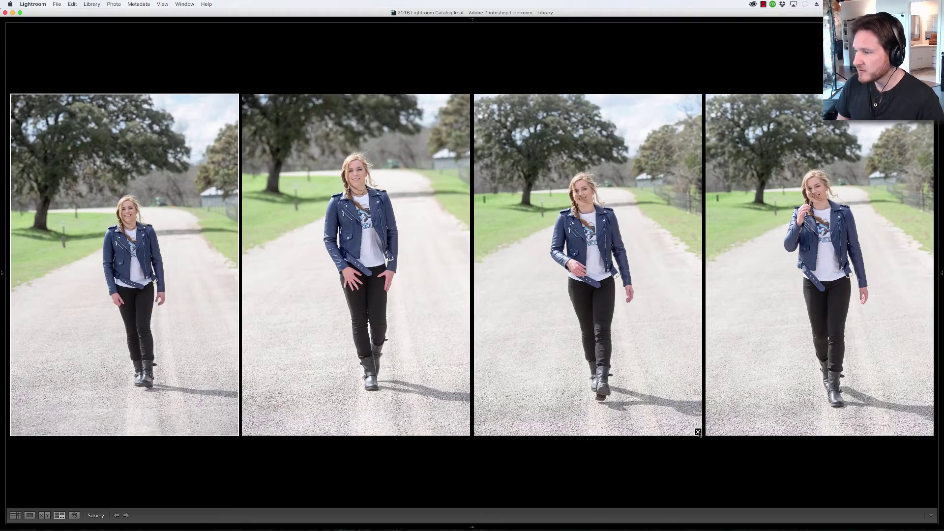
Remove the remaining photos 143, 140, 135 and 144 from the comparison and return to the grid
{"action": "left_click", "coordinate": [698, 432]}
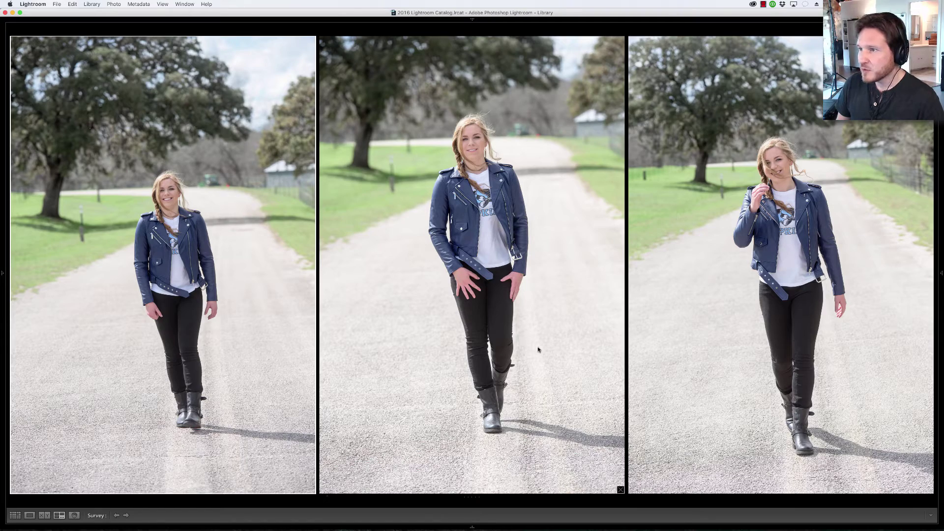
{"action": "left_click", "coordinate": [620, 491]}
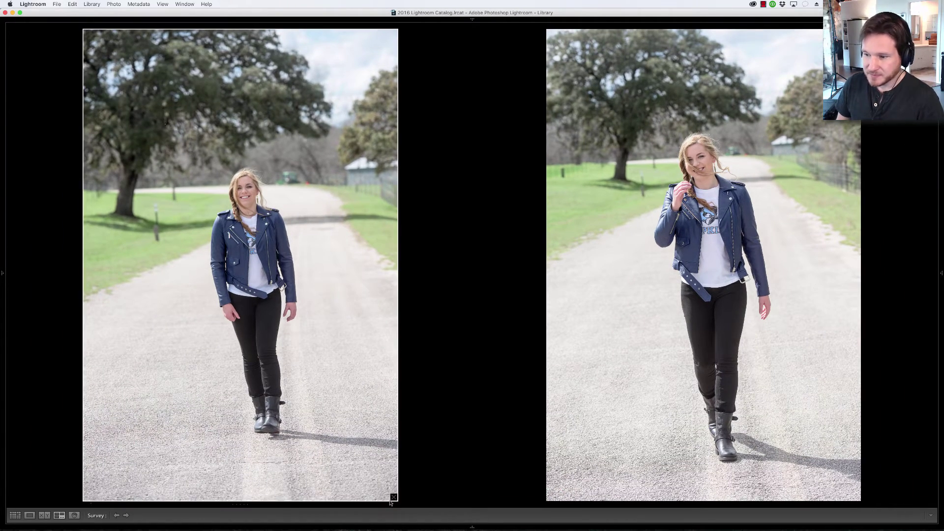
{"action": "left_click", "coordinate": [392, 498]}
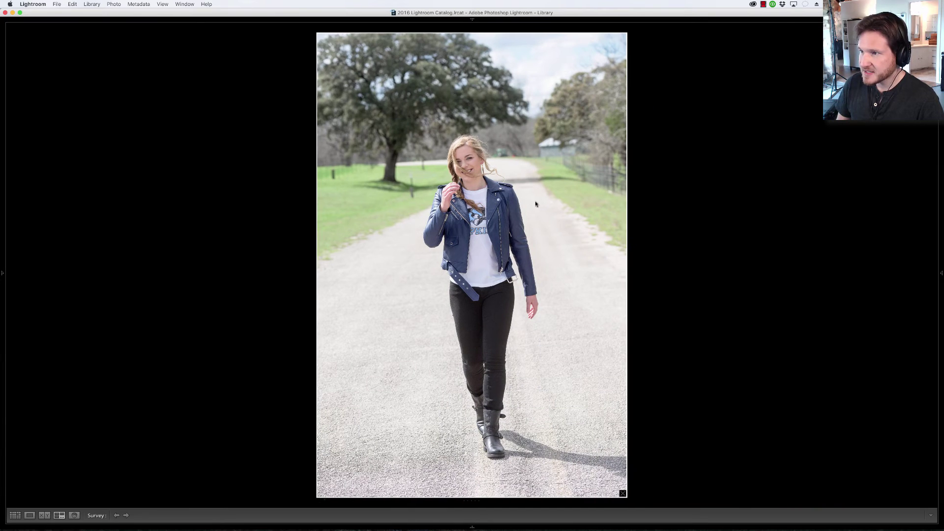
{"action": "left_click", "coordinate": [622, 493]}
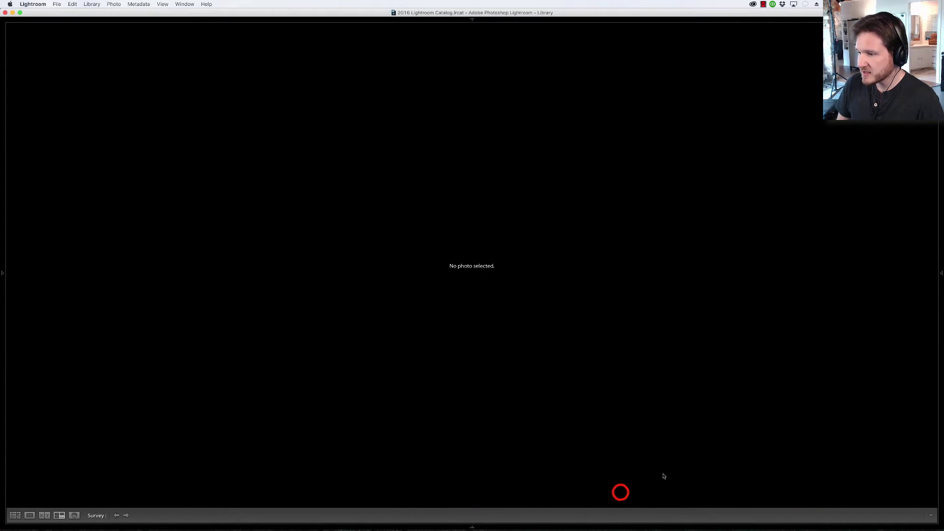
{"action": "key", "text": "g"}
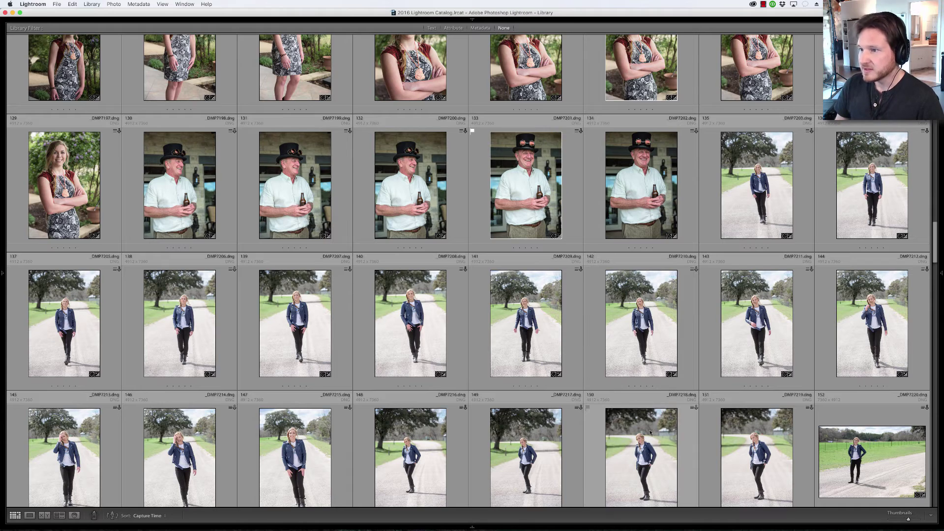
Display the next blue-jacket road photos, 145 to 151, in Survey view
{"action": "scroll", "coordinate": [628, 348], "scroll_direction": "down", "scroll_amount": 3}
{"action": "scroll", "coordinate": [628, 348], "scroll_direction": "down", "scroll_amount": 2}
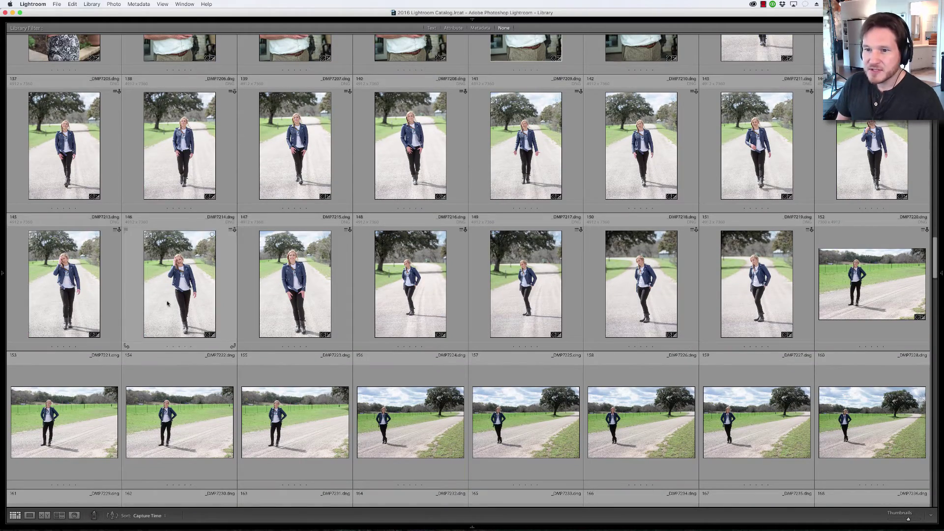
{"action": "left_click", "coordinate": [74, 297]}
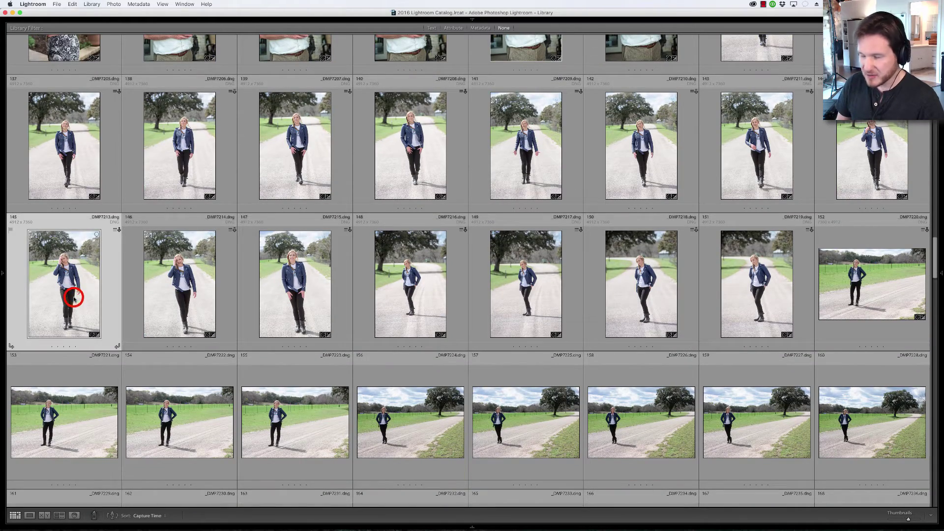
{"action": "left_click", "coordinate": [741, 306], "text": "shift"}
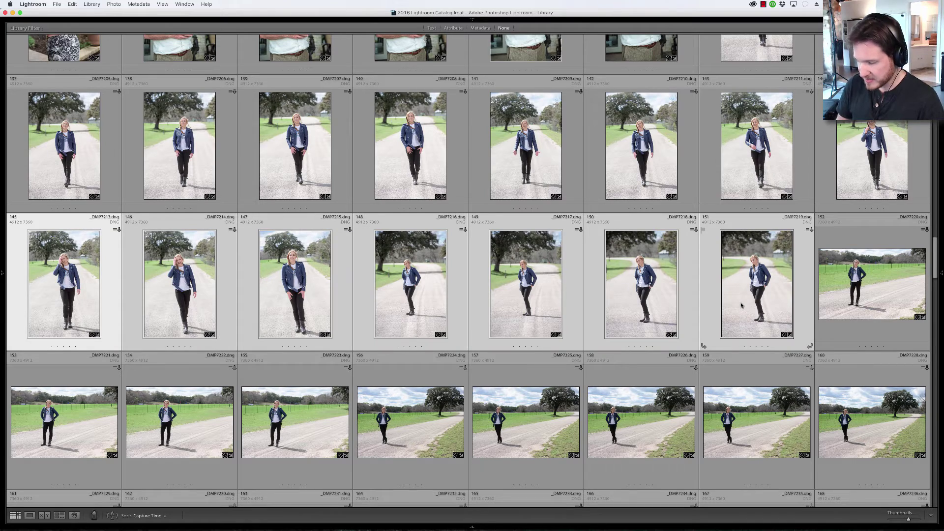
{"action": "key", "text": "n"}
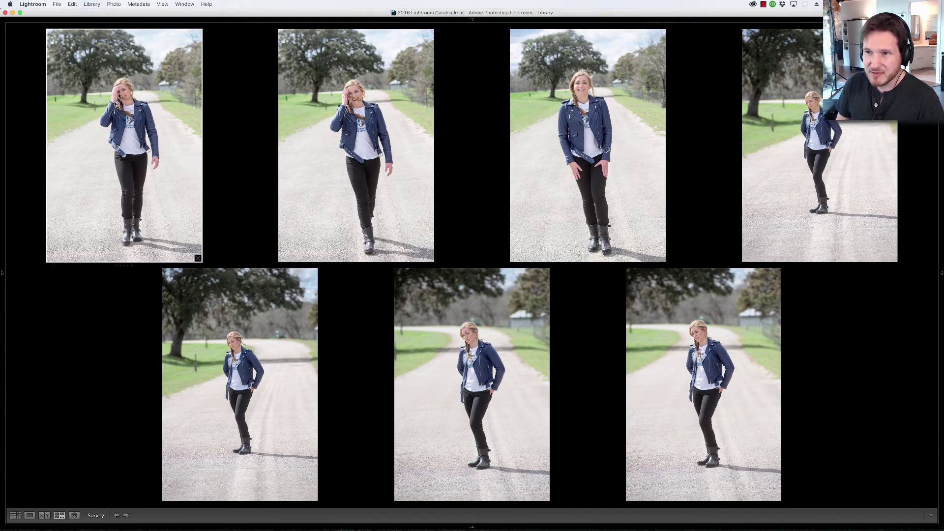
Enlarge photo 145, the first surveyed shot, in Loupe view to inspect the hand and face
{"action": "left_click", "coordinate": [115, 90]}
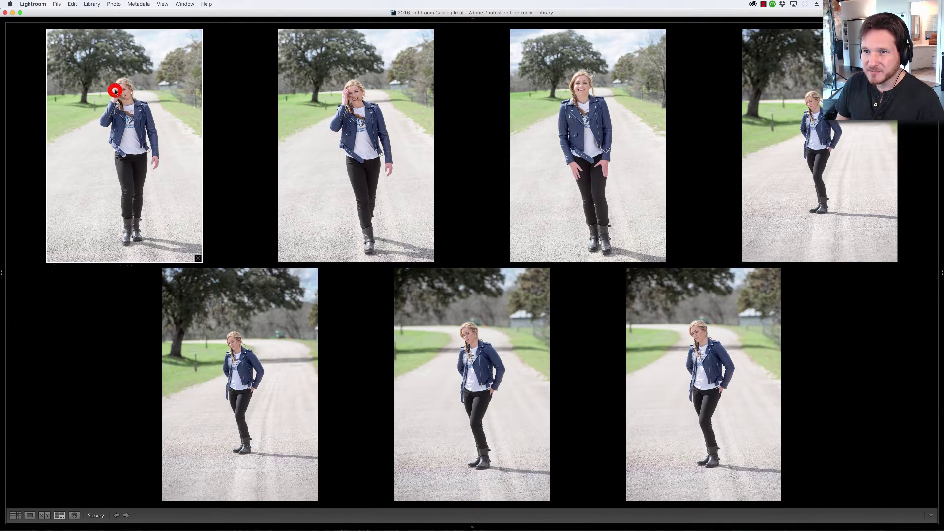
{"action": "left_click", "coordinate": [115, 90]}
{"action": "left_click", "coordinate": [461, 158]}
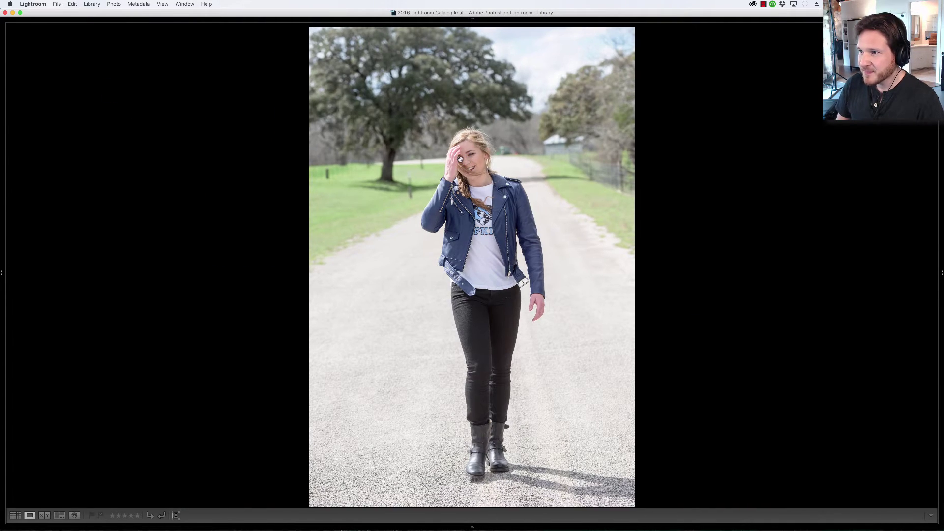
Zoom in on the face in photo 145 and remove that photo from the road-shot comparison
{"action": "left_click", "coordinate": [460, 158]}
{"action": "double_click", "coordinate": [471, 268]}
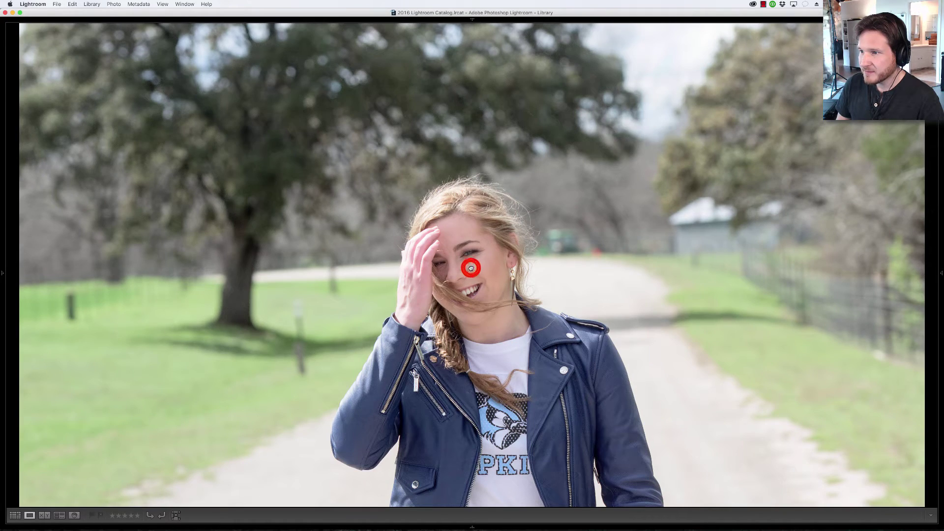
{"action": "left_click", "coordinate": [197, 257]}
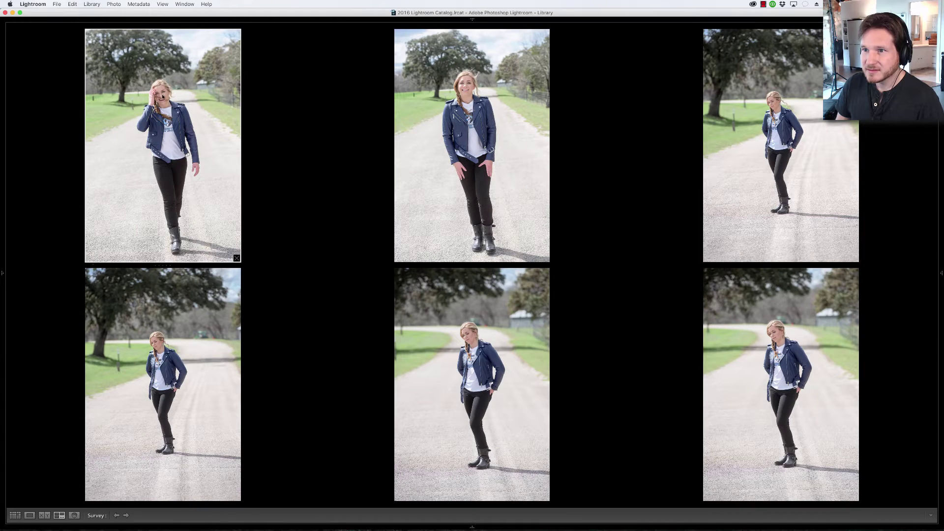
Inspect the face in photo 146 up close and flag that photo as a pick
{"action": "double_click", "coordinate": [162, 96]}
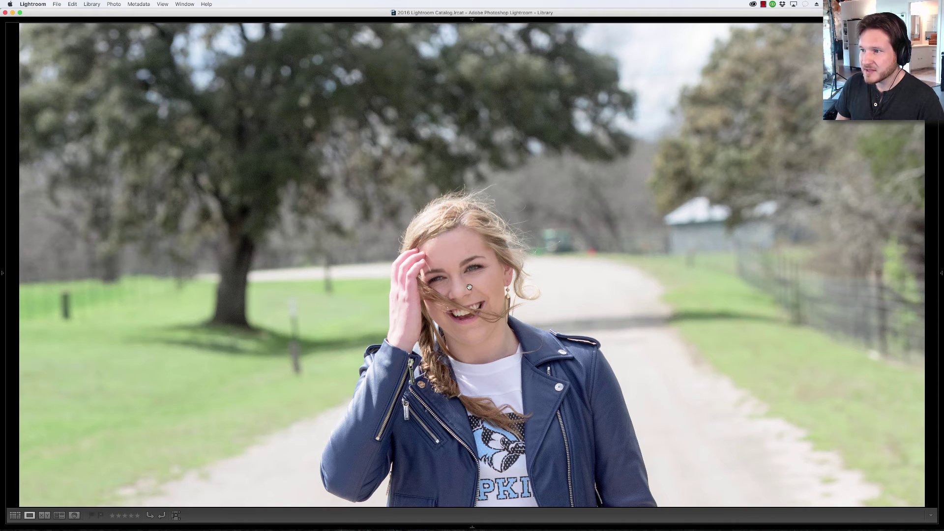
{"action": "double_click", "coordinate": [469, 287]}
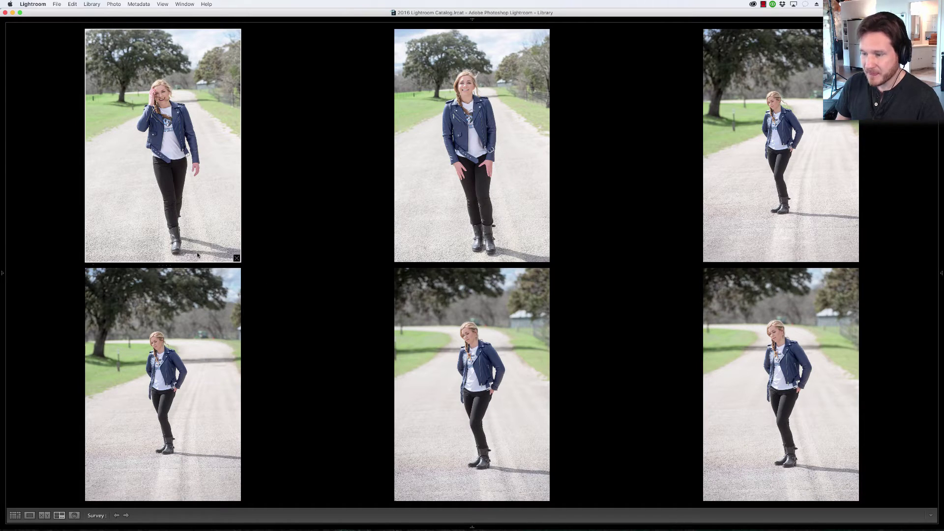
{"action": "key", "text": "p"}
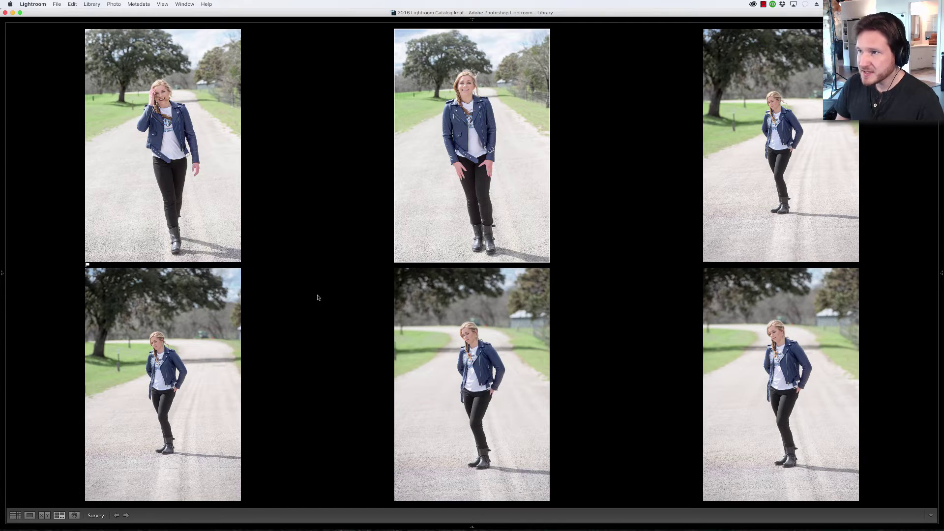
Remove photo 147 from the comparison and flag photo 149 as a pick
{"action": "left_click", "coordinate": [448, 212]}
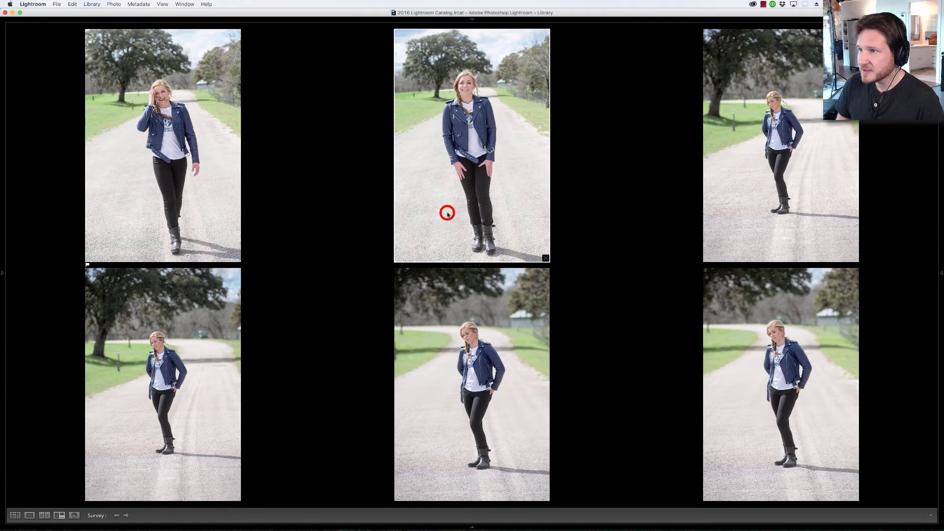
{"action": "left_click", "coordinate": [545, 258]}
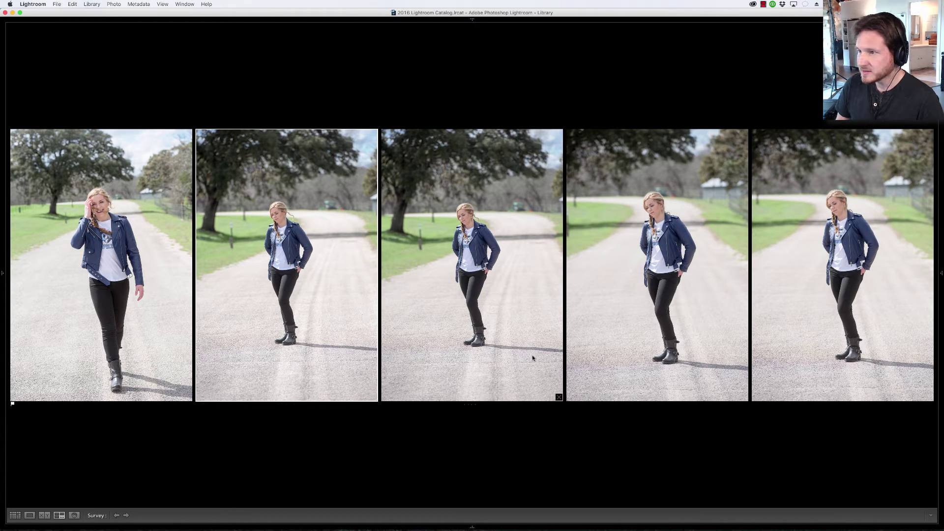
{"action": "left_click", "coordinate": [441, 359]}
{"action": "key", "text": "p"}
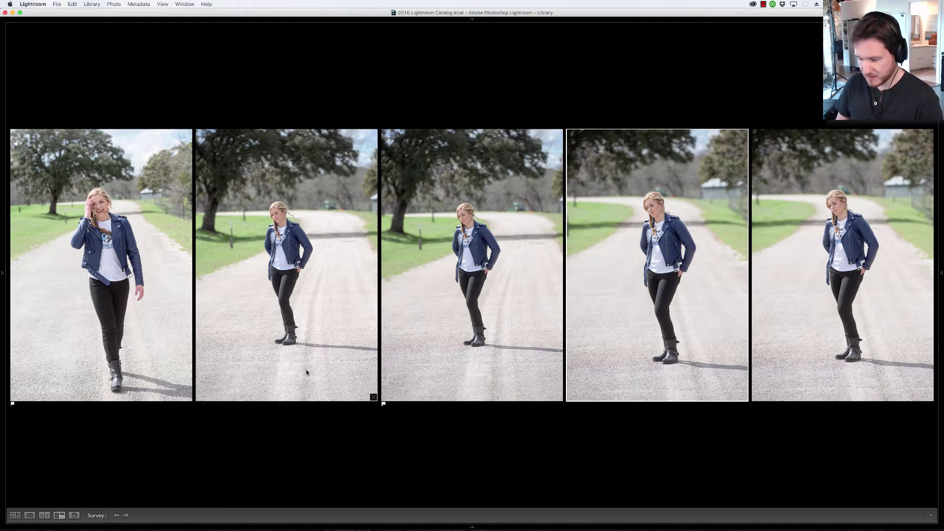
Return to the grid and display the next road photos, 152 to 155, in Survey view
{"action": "key", "text": "g"}
{"action": "scroll", "coordinate": [381, 322], "scroll_direction": "down", "scroll_amount": 5}
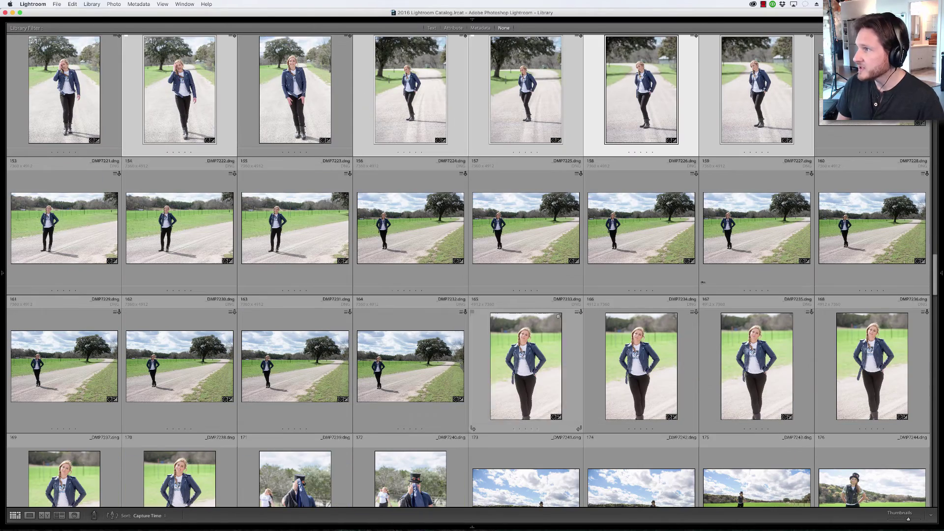
{"action": "key", "text": "super+d"}
{"action": "scroll", "coordinate": [295, 123], "scroll_direction": "up", "scroll_amount": 1}
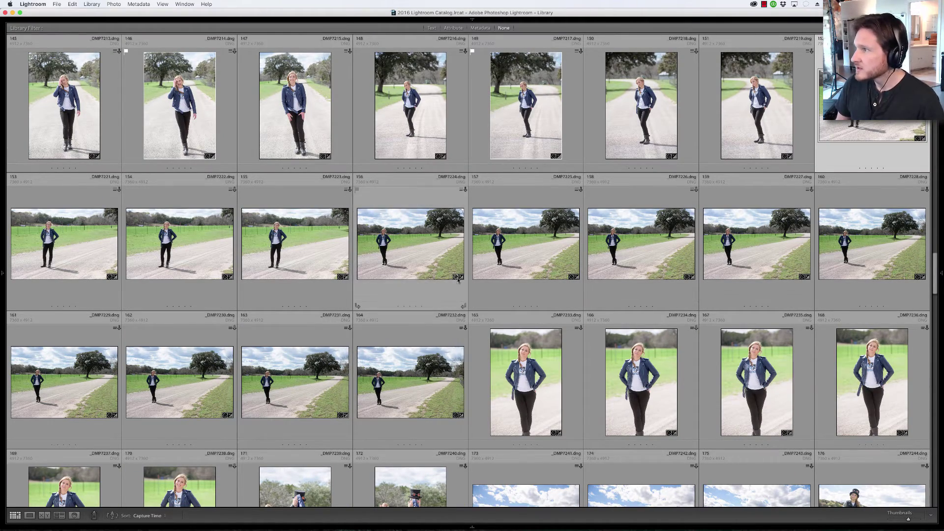
{"action": "left_click", "coordinate": [303, 258], "text": "shift"}
{"action": "key", "text": "n"}
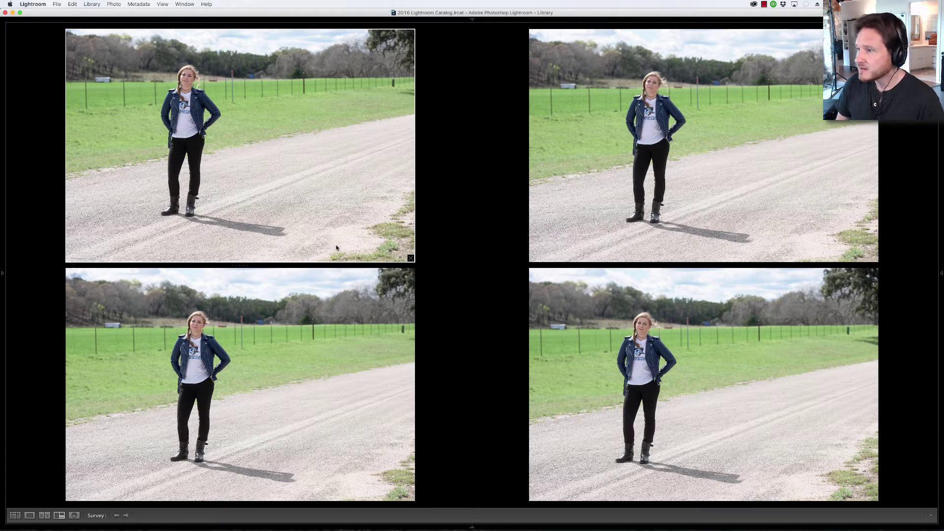
Flag photo 155, the last of the four surveyed shots, as a pick and return to the grid
{"action": "left_click", "coordinate": [679, 353]}
{"action": "key", "text": "p"}
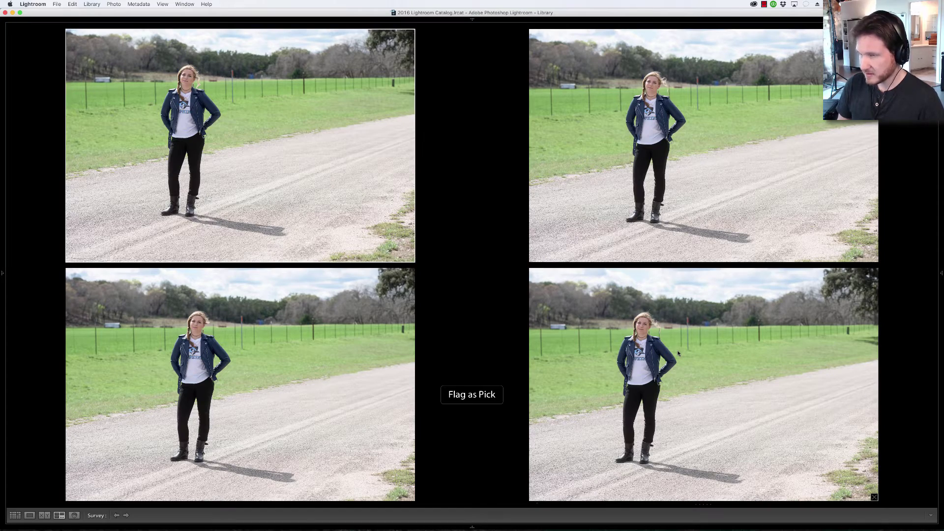
{"action": "key", "text": "g"}
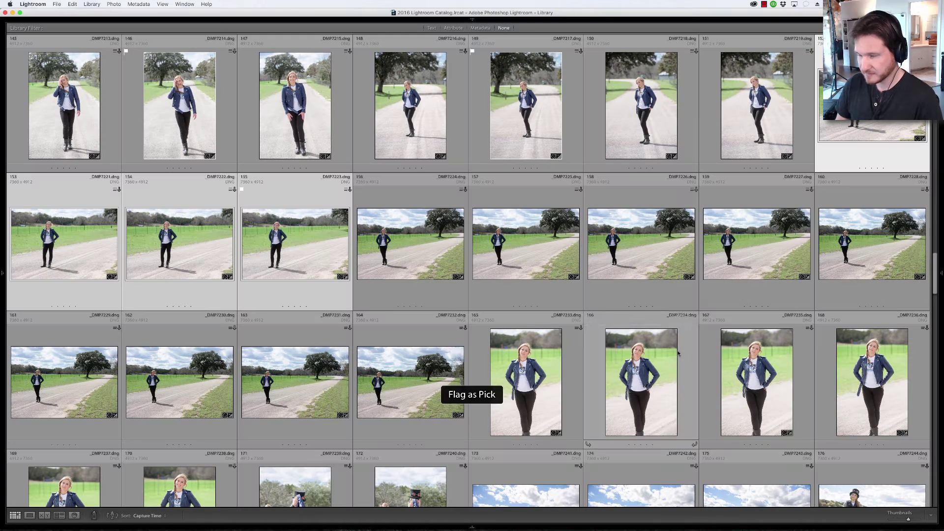
Display the wide road-and-oak photos, 156 to 164, together in Survey view
{"action": "left_click", "coordinate": [388, 235]}
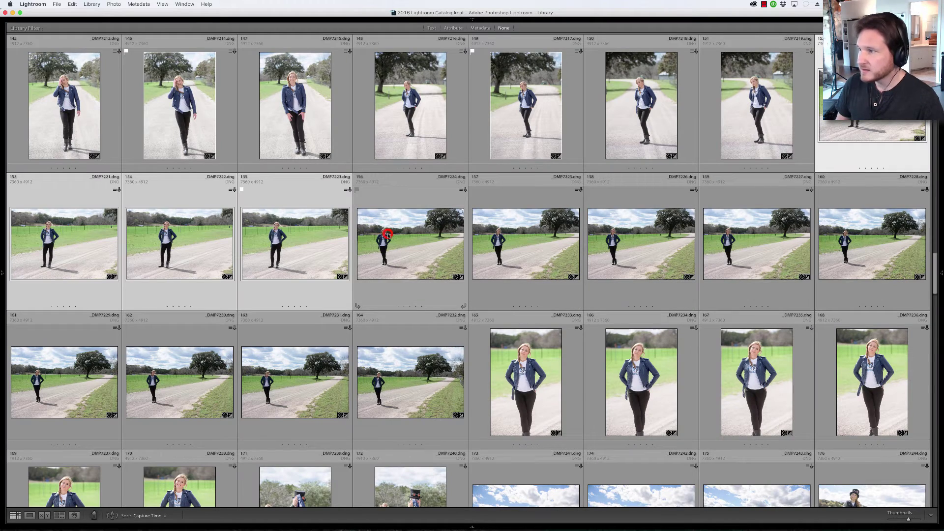
{"action": "left_click", "coordinate": [389, 373], "text": "shift"}
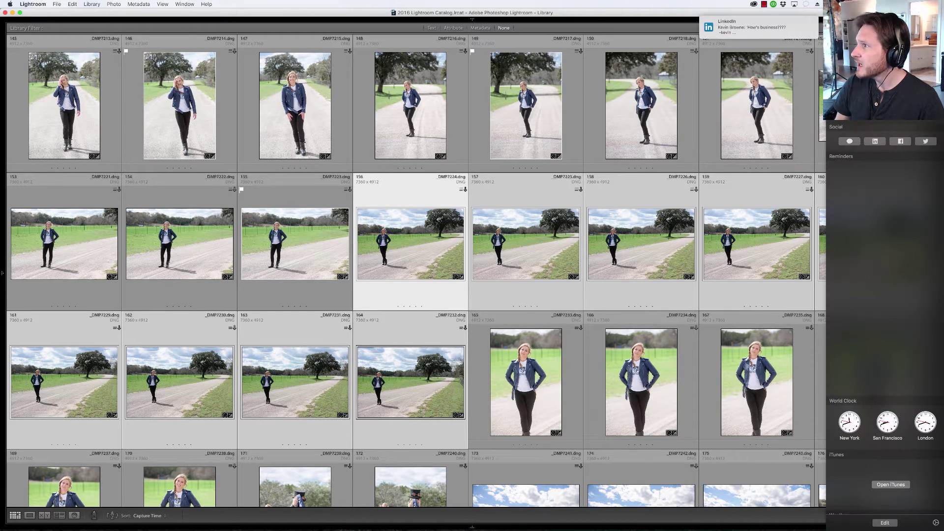
{"action": "scroll", "coordinate": [885, 324], "scroll_direction": "up", "scroll_amount": 2}
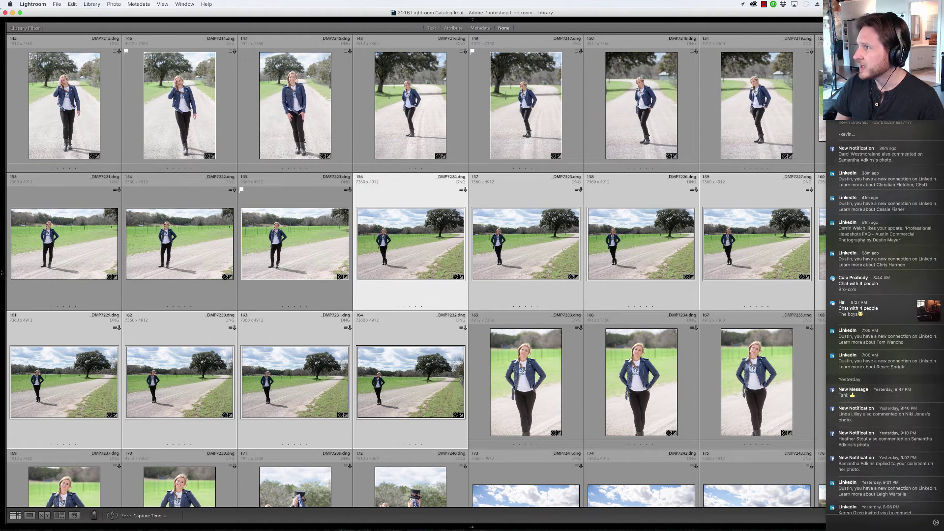
{"action": "left_click", "coordinate": [798, 17]}
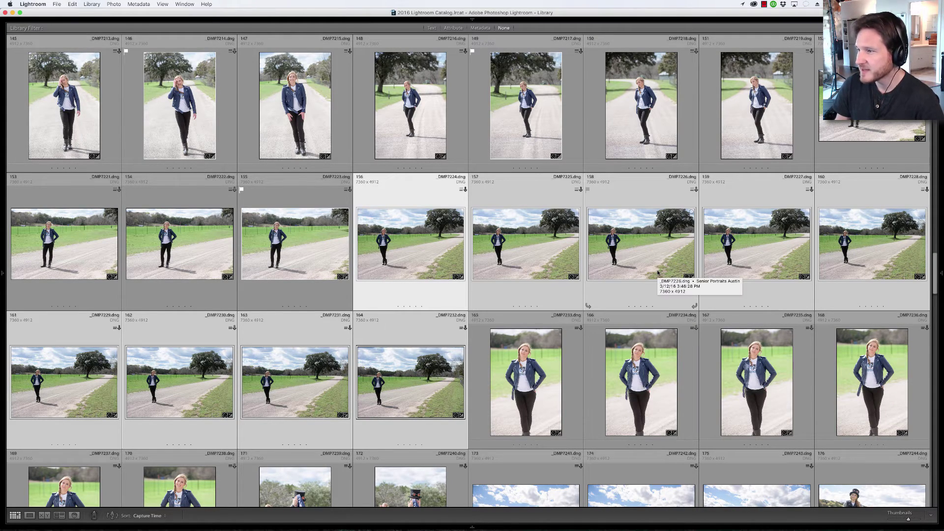
{"action": "key", "text": "n"}
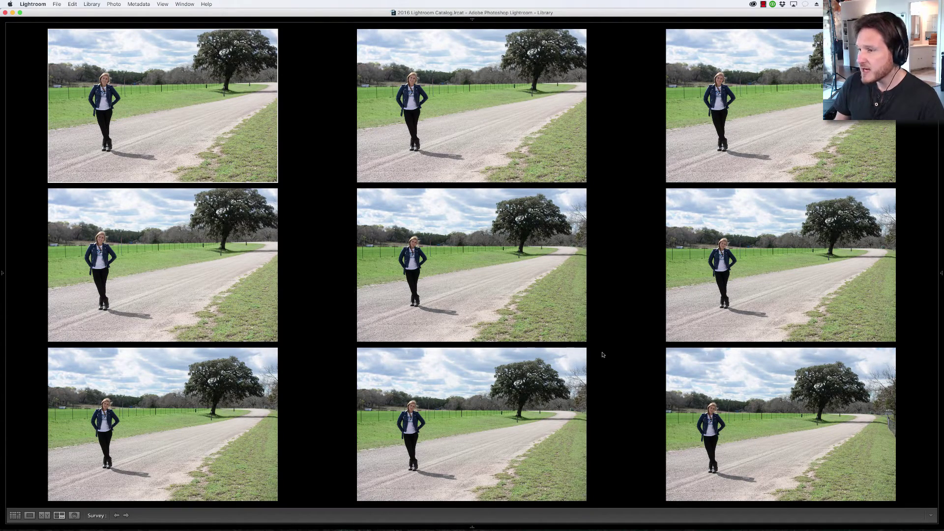
Flag photos 160 and 158 of the wide road shots as picks and enlarge photo 159 in Loupe view
{"action": "mouse_move", "coordinate": [583, 339]}
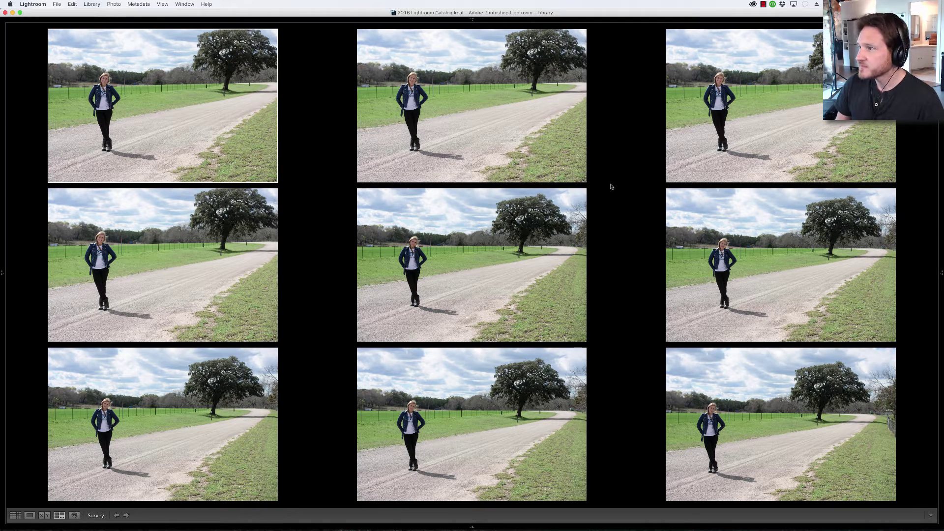
{"action": "left_click", "coordinate": [450, 272]}
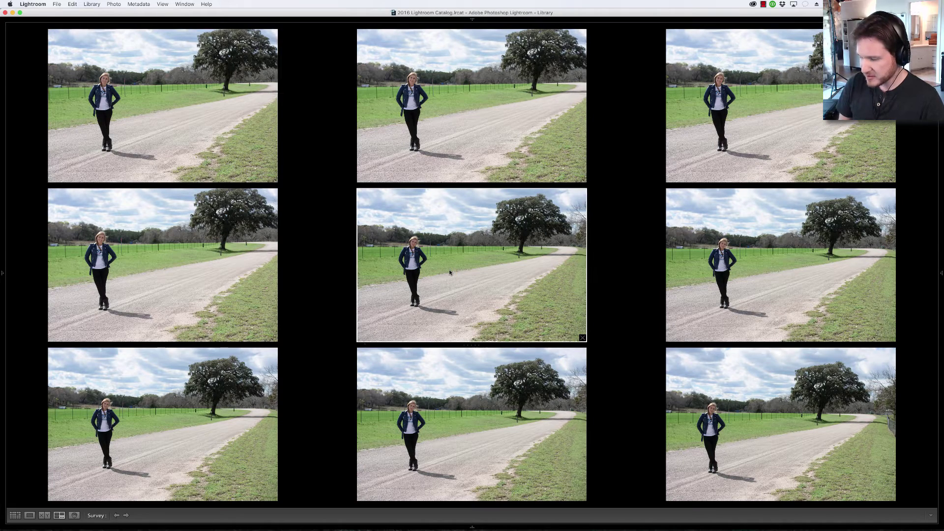
{"action": "key", "text": "Right"}
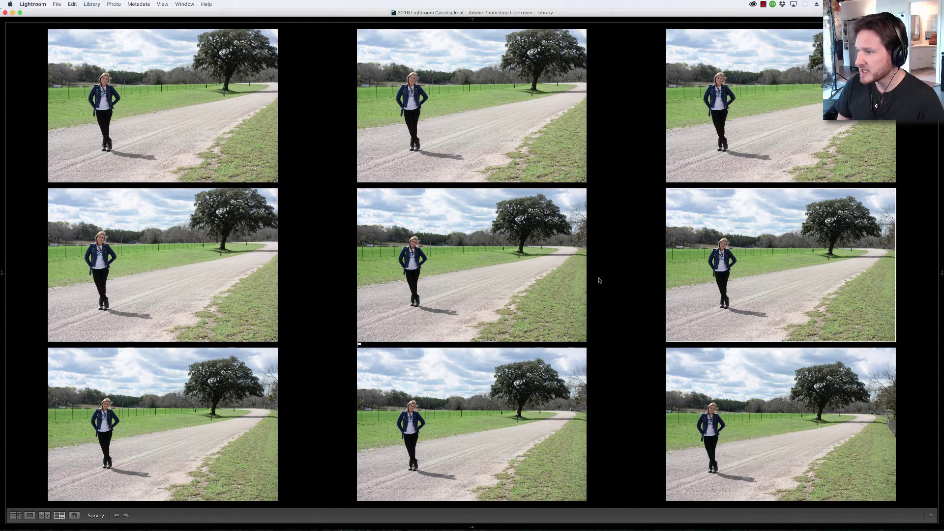
{"action": "left_click", "coordinate": [725, 421]}
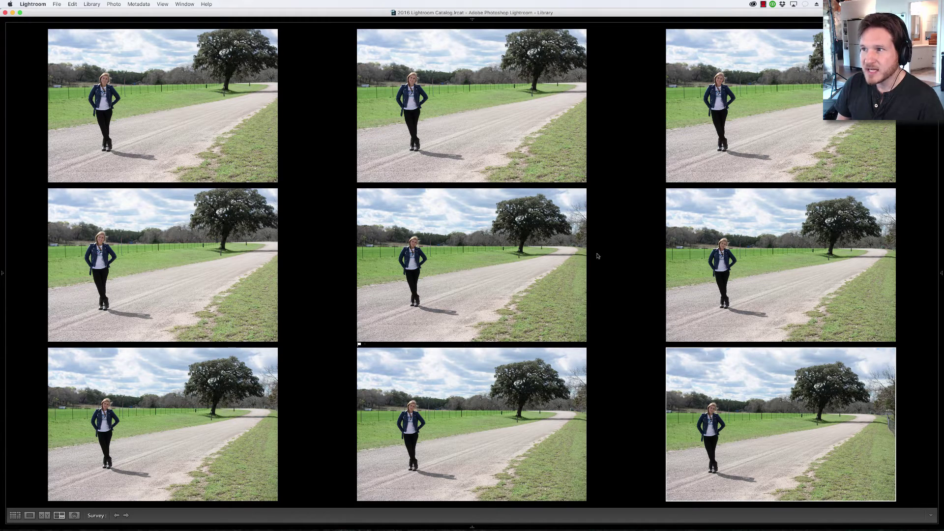
{"action": "left_click", "coordinate": [714, 161]}
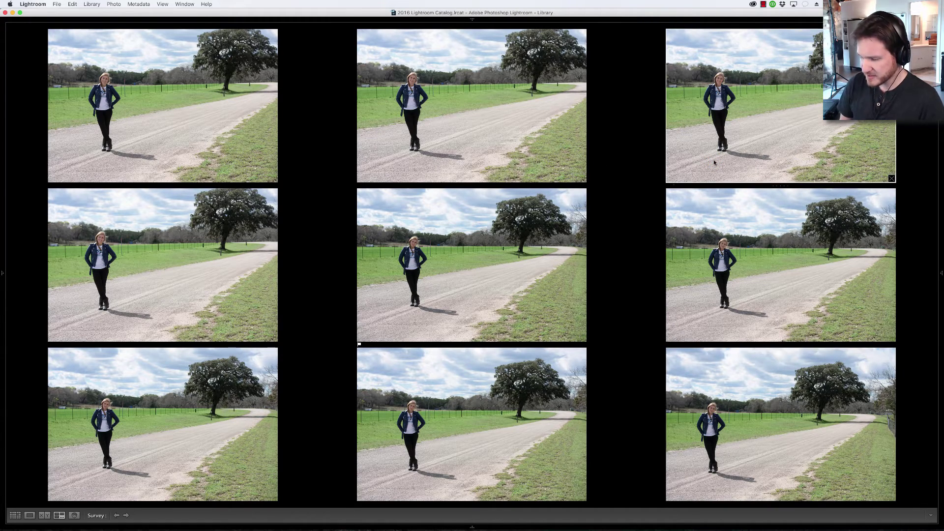
{"action": "key", "text": "p"}
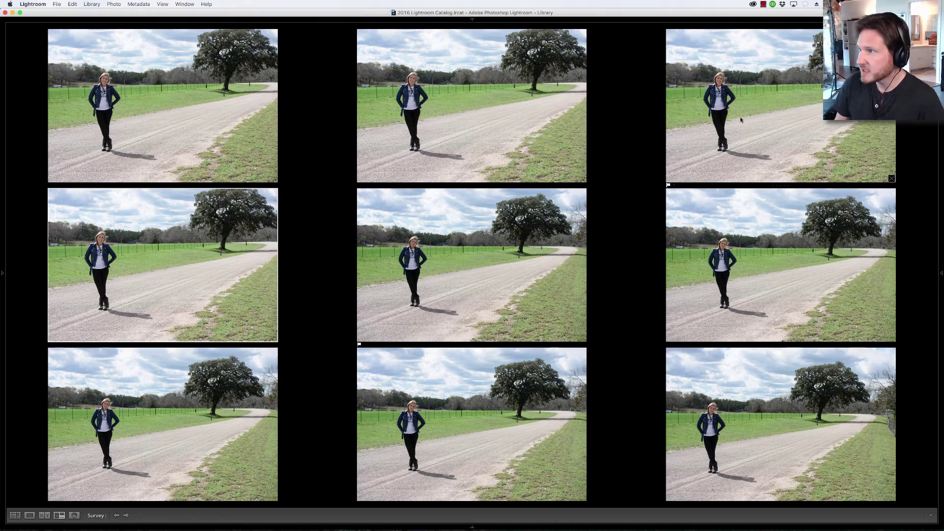
{"action": "key", "text": "e"}
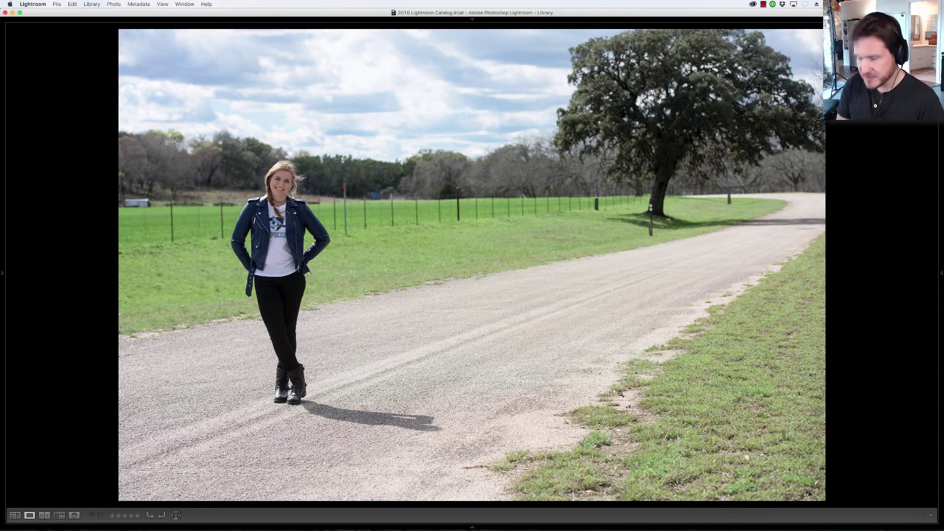
Return to the grid and display the vertical blue-jacket portraits, 165 to 170, in Survey view
{"action": "key", "text": "g"}
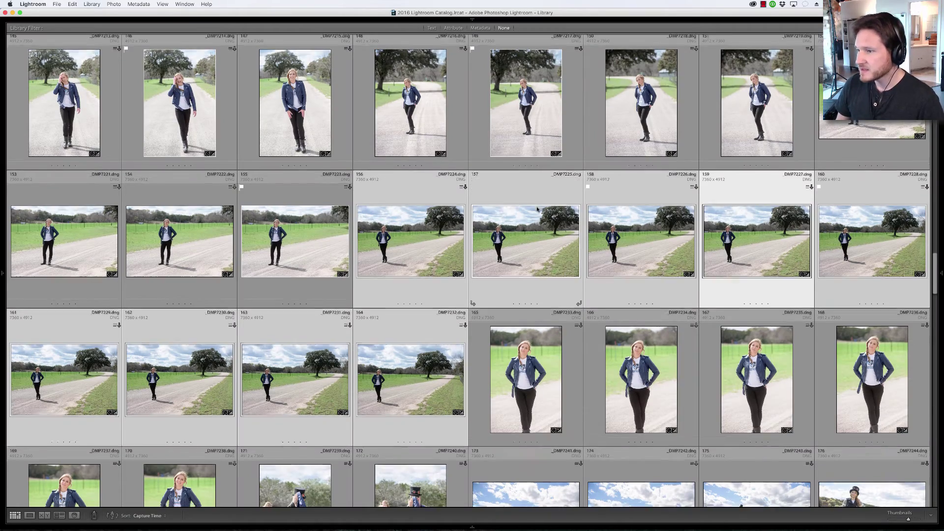
{"action": "scroll", "coordinate": [538, 209], "scroll_direction": "down", "scroll_amount": 4}
{"action": "left_click", "coordinate": [519, 198]}
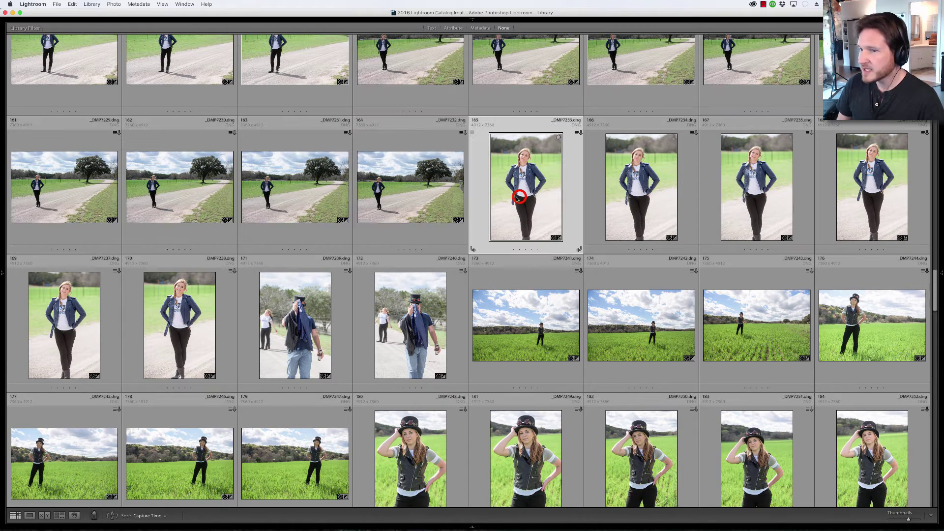
{"action": "left_click", "coordinate": [183, 345], "text": "shift"}
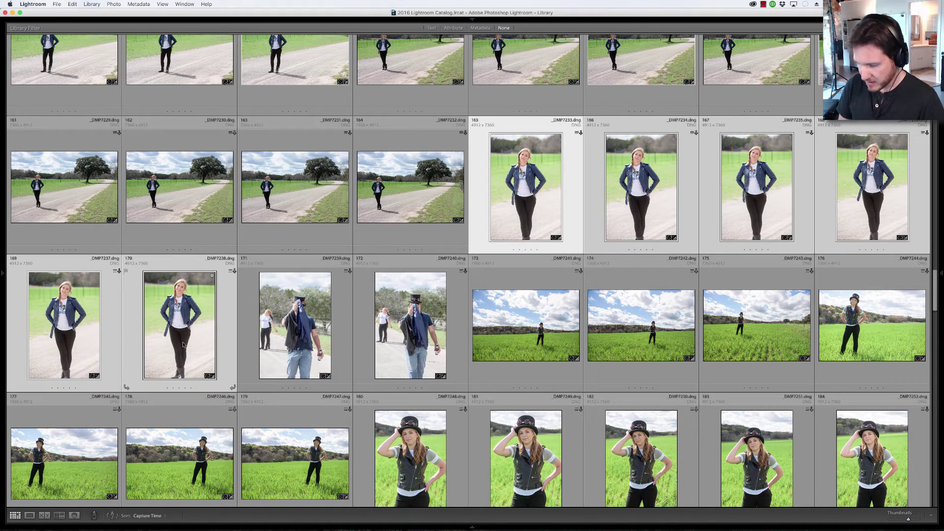
{"action": "key", "text": "n"}
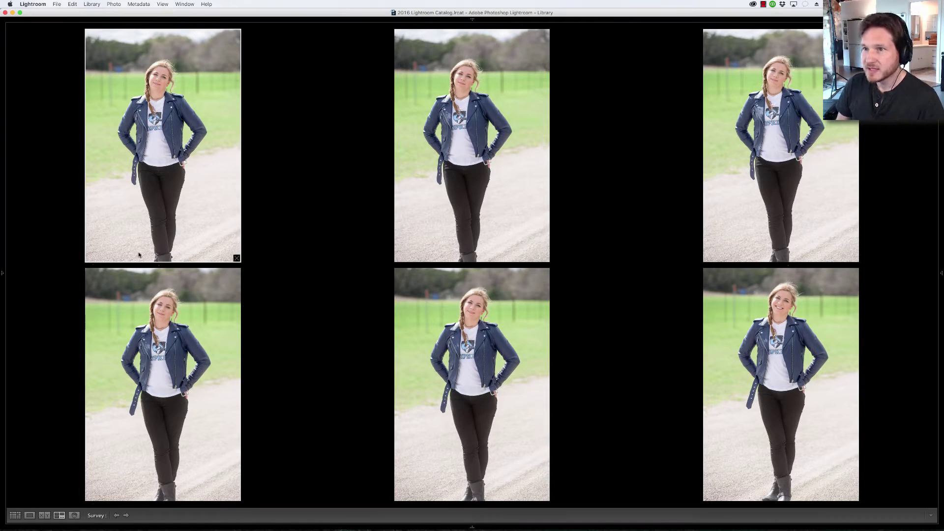
Remove photos 165 and 166 from the vertical portrait comparison
{"action": "mouse_move", "coordinate": [237, 258]}
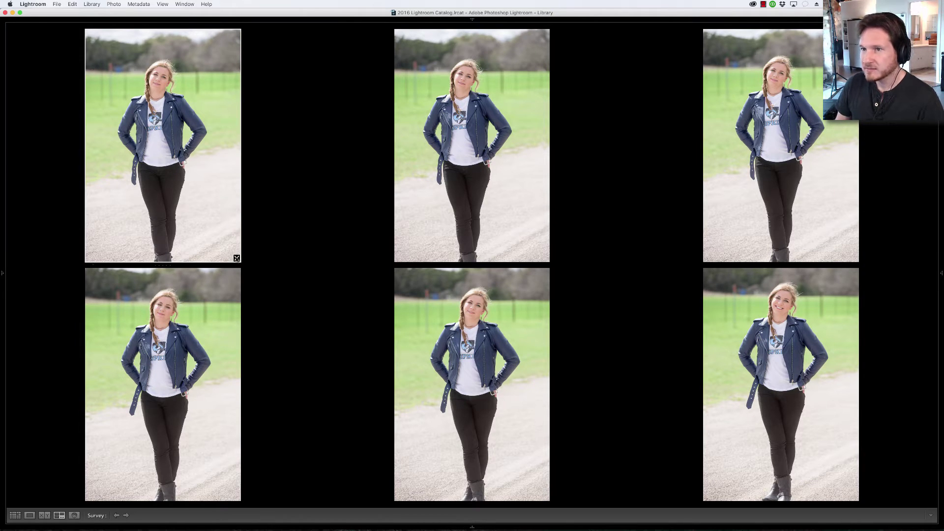
{"action": "left_click", "coordinate": [236, 258]}
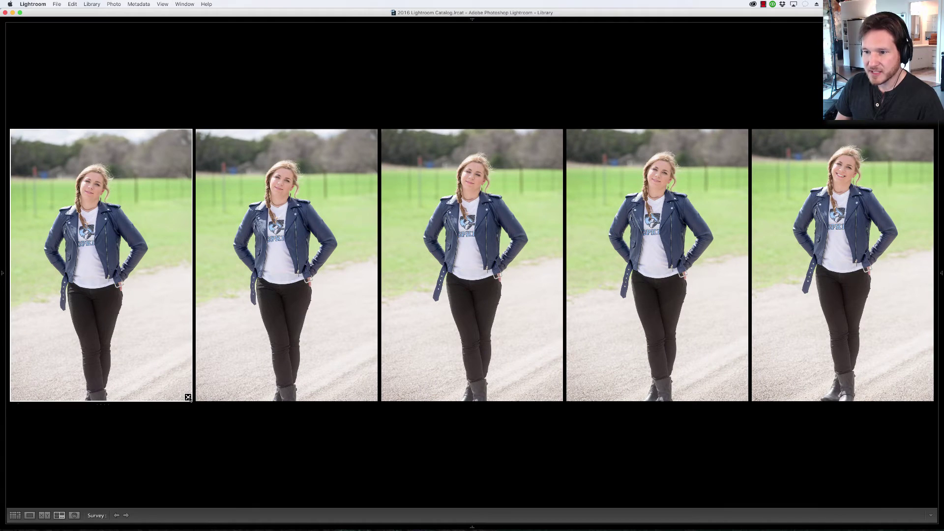
{"action": "left_click", "coordinate": [188, 397]}
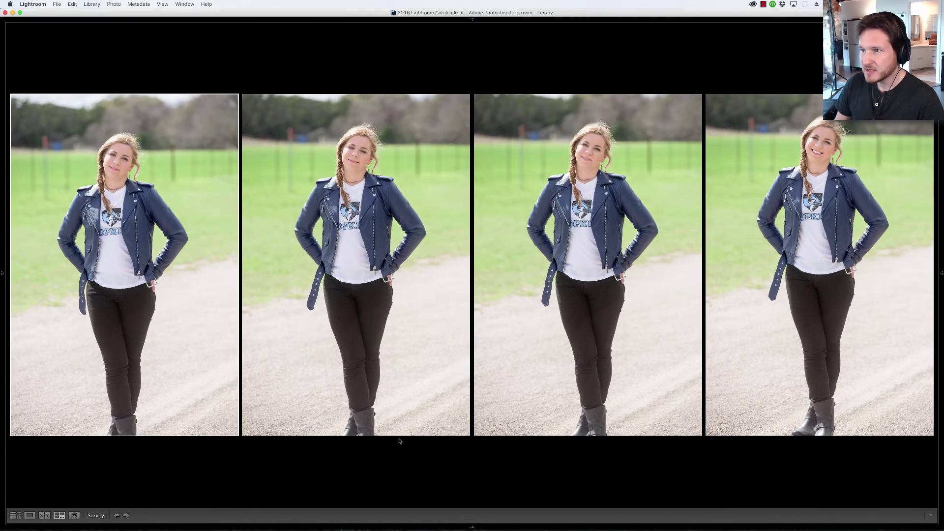
Flag photo 170, the smiling portrait, as a pick and return to the grid at the green-field shots
{"action": "left_click", "coordinate": [812, 372]}
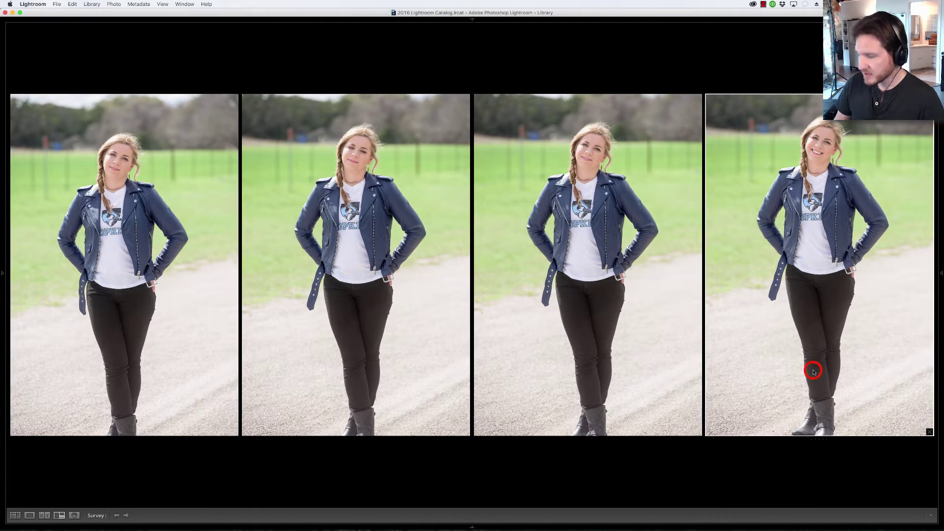
{"action": "key", "text": "super+e"}
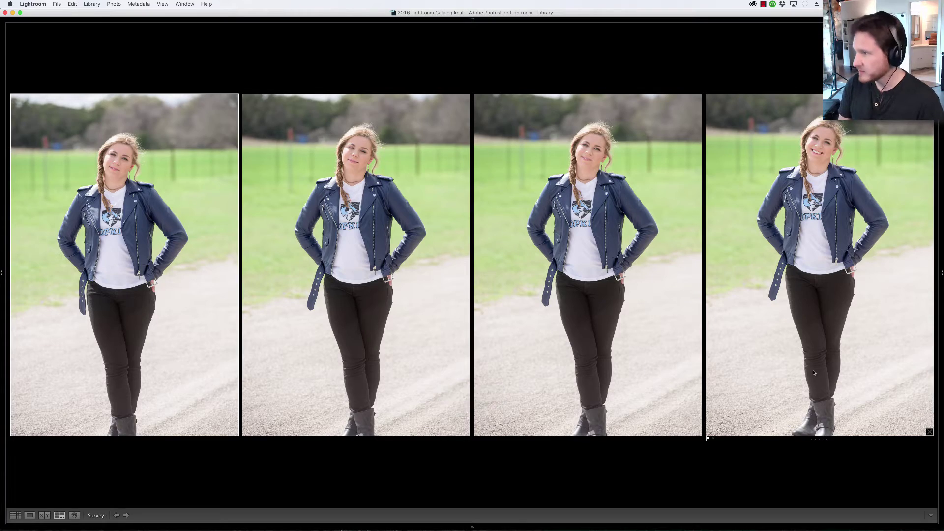
{"action": "key", "text": "g"}
{"action": "scroll", "coordinate": [494, 323], "scroll_direction": "down", "scroll_amount": 5}
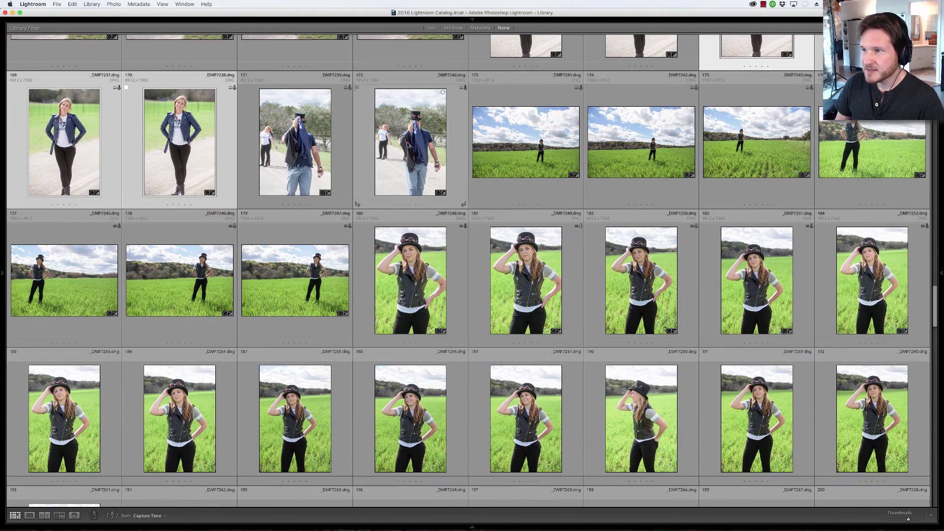
Flag photo 172 as a pick and display the wide green-field shots, 173 to 175, in Survey view
{"action": "left_click", "coordinate": [407, 143]}
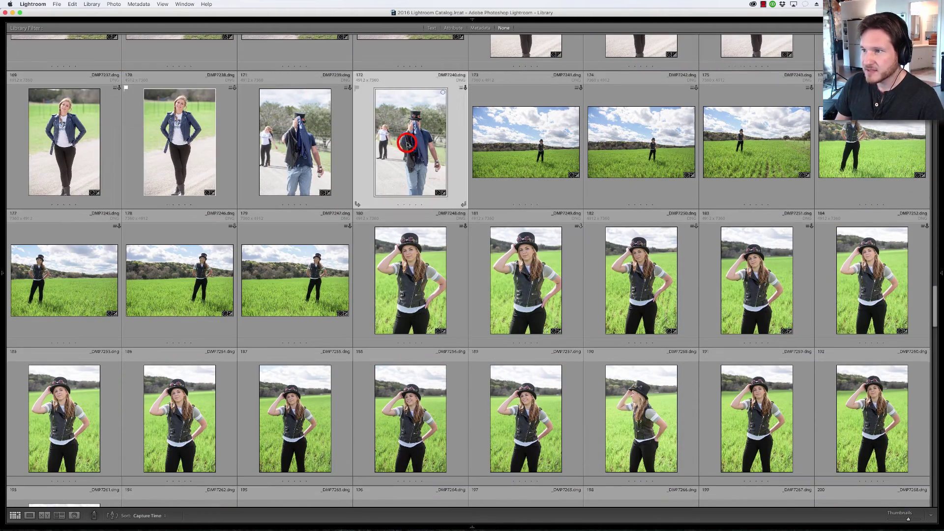
{"action": "key", "text": "shift+p"}
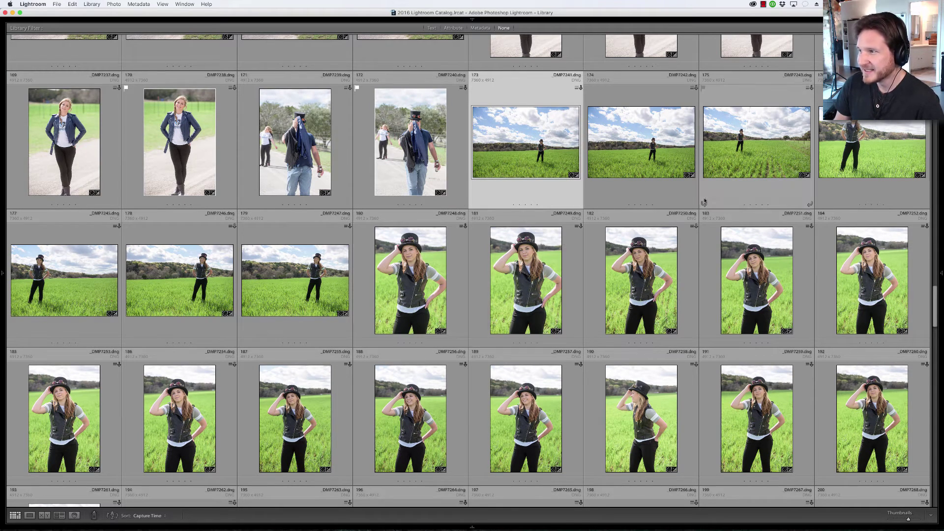
{"action": "left_click", "coordinate": [750, 155], "text": "shift"}
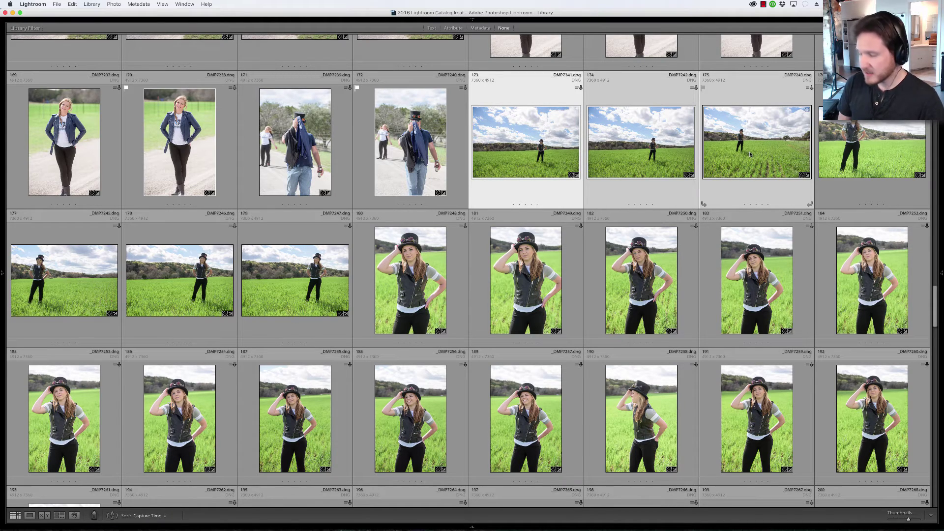
{"action": "key", "text": "n"}
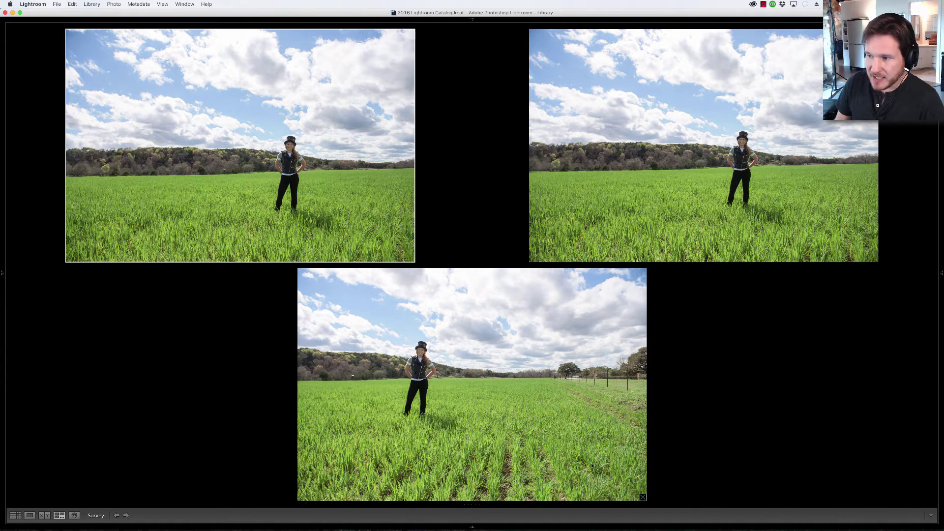
Remove photo 175 from the comparison and flag photo 174 as a pick, ending in the grid
{"action": "left_click", "coordinate": [642, 498]}
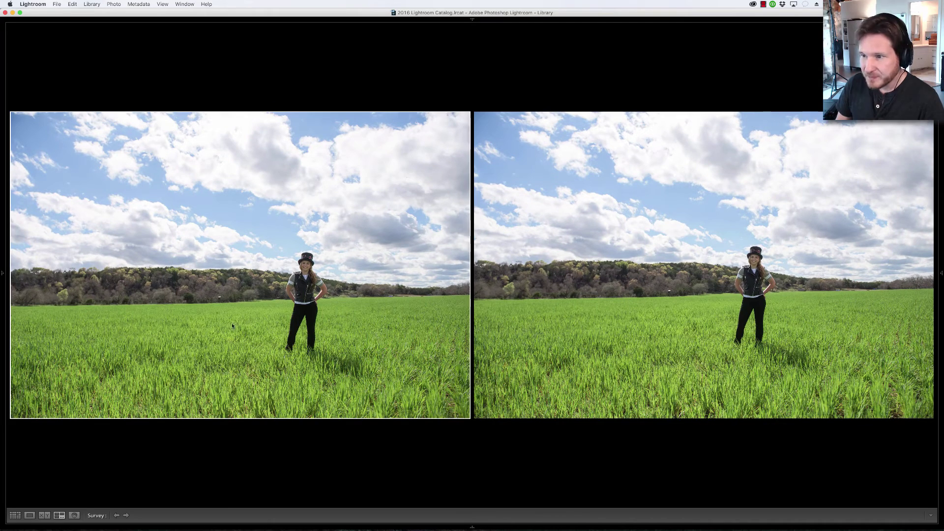
{"action": "left_click", "coordinate": [666, 334]}
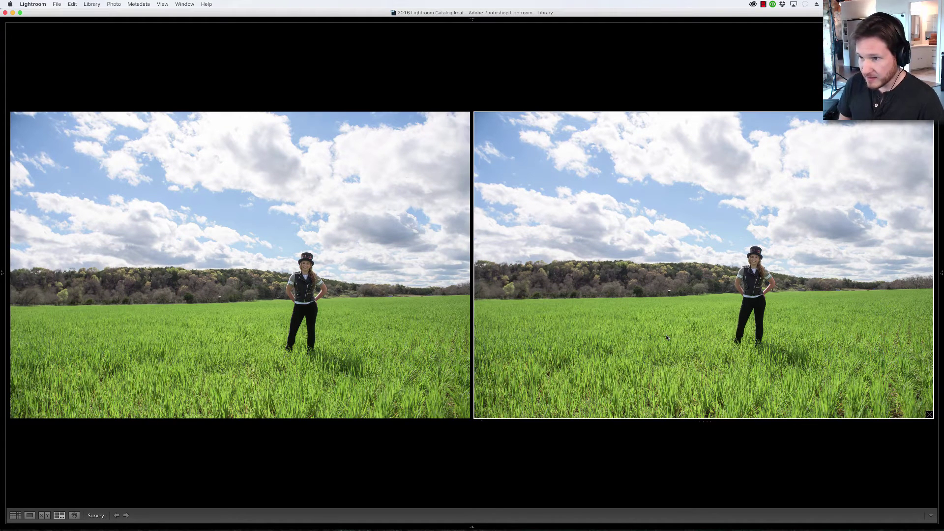
{"action": "key", "text": "p"}
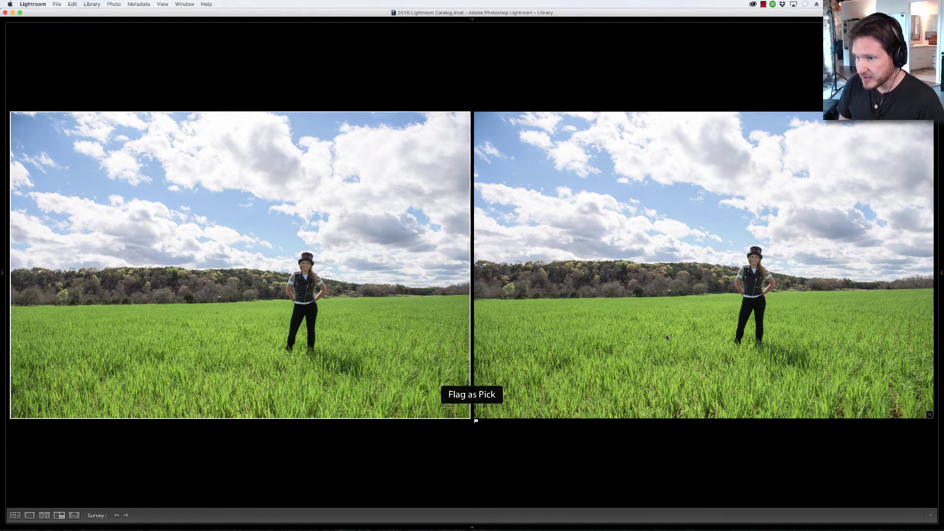
{"action": "key", "text": "g"}
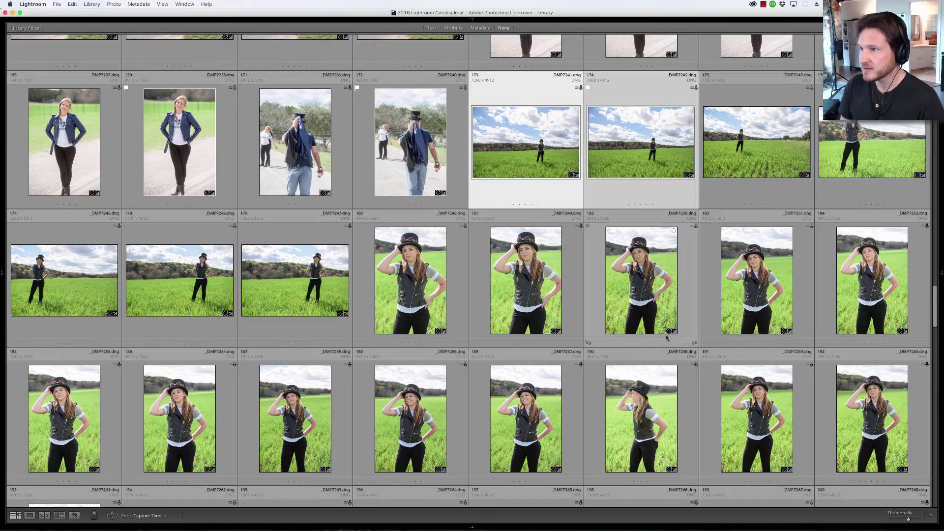
Display the closer green-field shots, 176 to 179, in Survey view and remove photo 176 from the comparison
{"action": "left_click", "coordinate": [848, 157]}
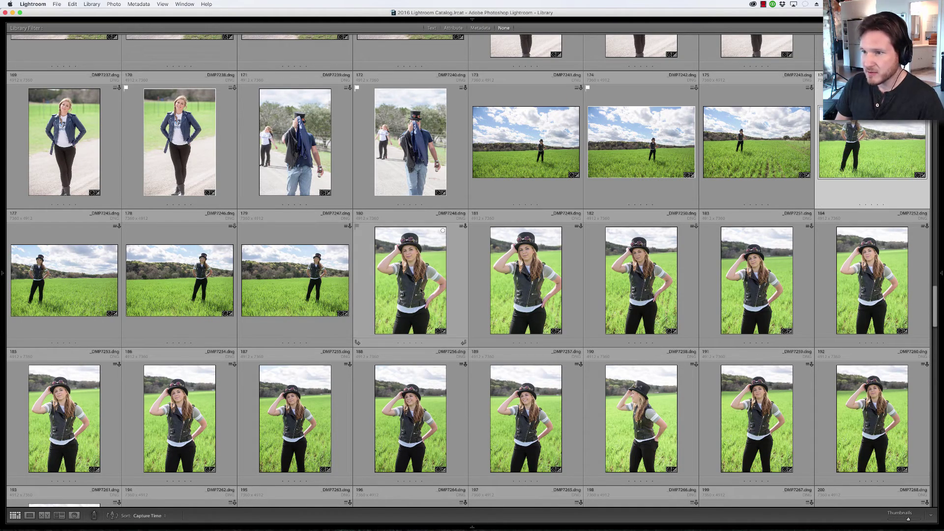
{"action": "left_click", "coordinate": [336, 288], "text": "shift"}
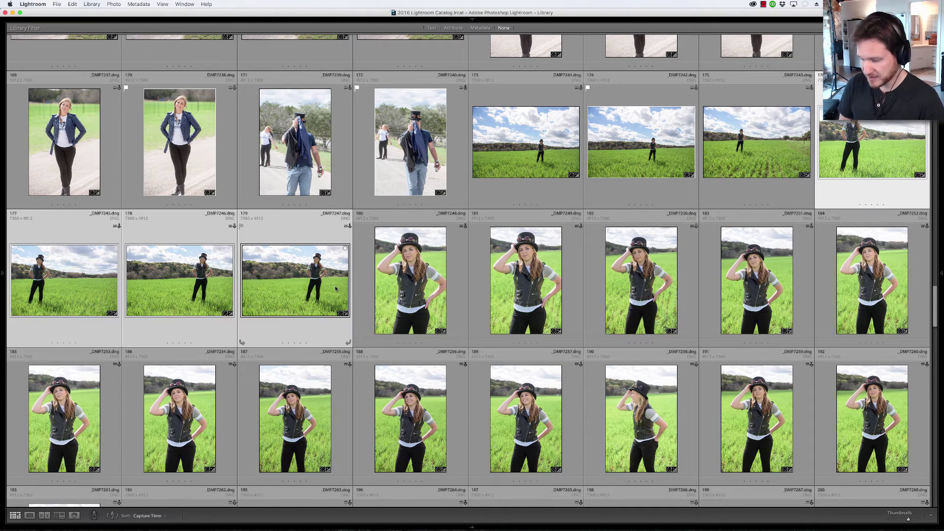
{"action": "key", "text": "n"}
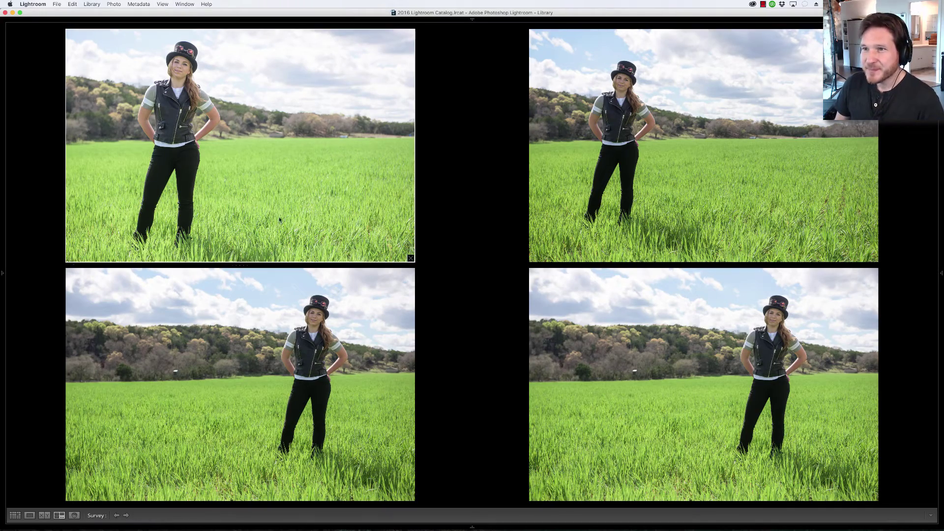
{"action": "left_click", "coordinate": [411, 258]}
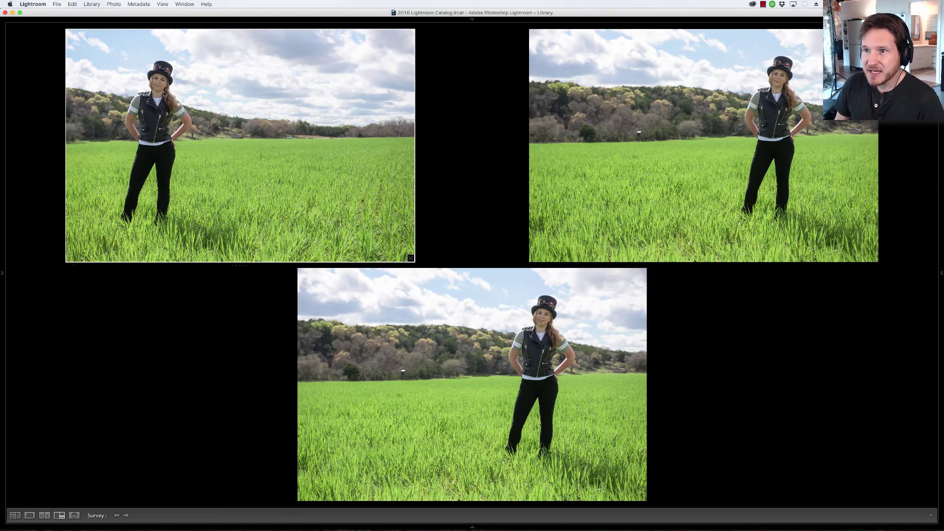
Check photo 177 enlarged and flag it as a pick, ending in the grid
{"action": "double_click", "coordinate": [158, 89]}
{"action": "double_click", "coordinate": [340, 192]}
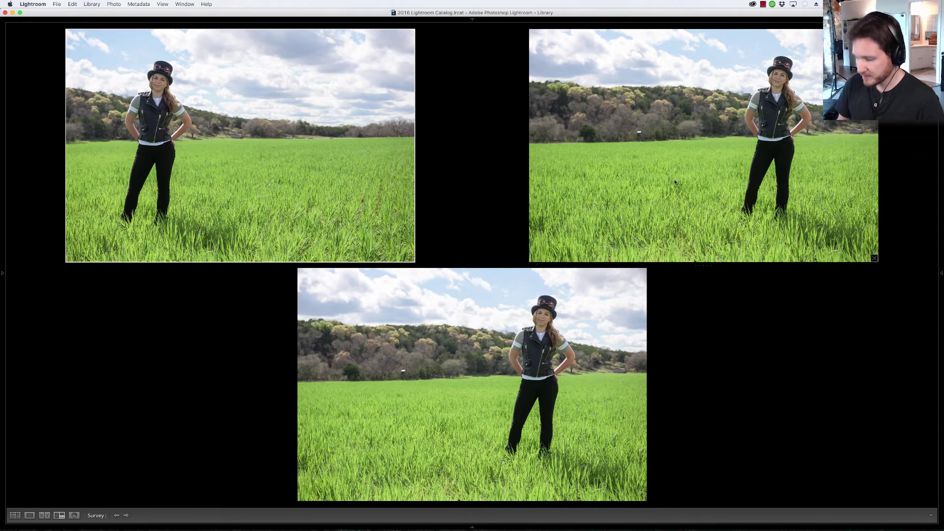
{"action": "key", "text": "p"}
{"action": "key", "text": "g"}
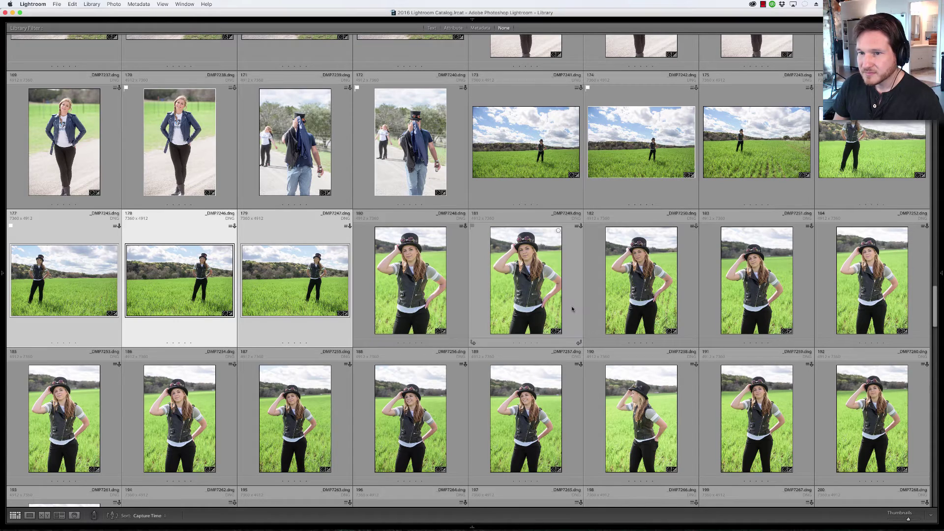
Display the vertical hat-and-vest portraits, 180 to 187, in Survey view
{"action": "left_click", "coordinate": [422, 298]}
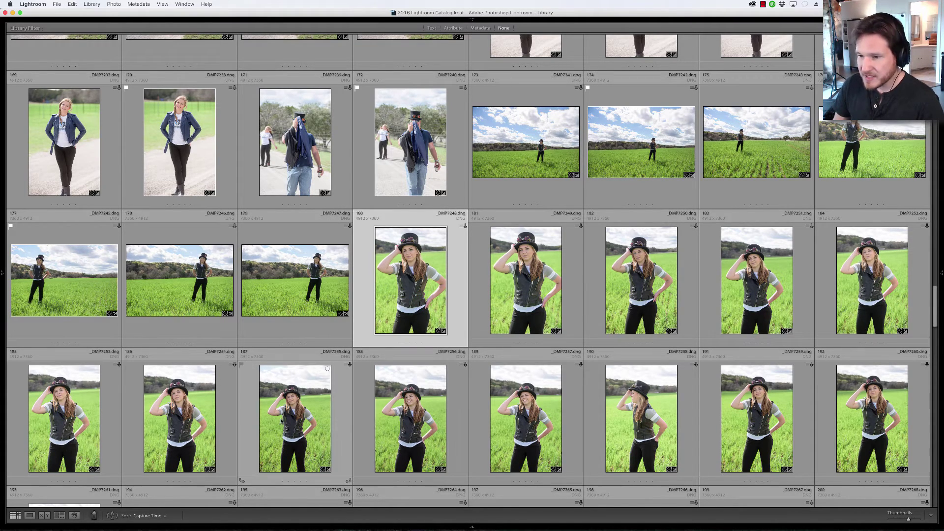
{"action": "left_click", "coordinate": [281, 420], "text": "shift"}
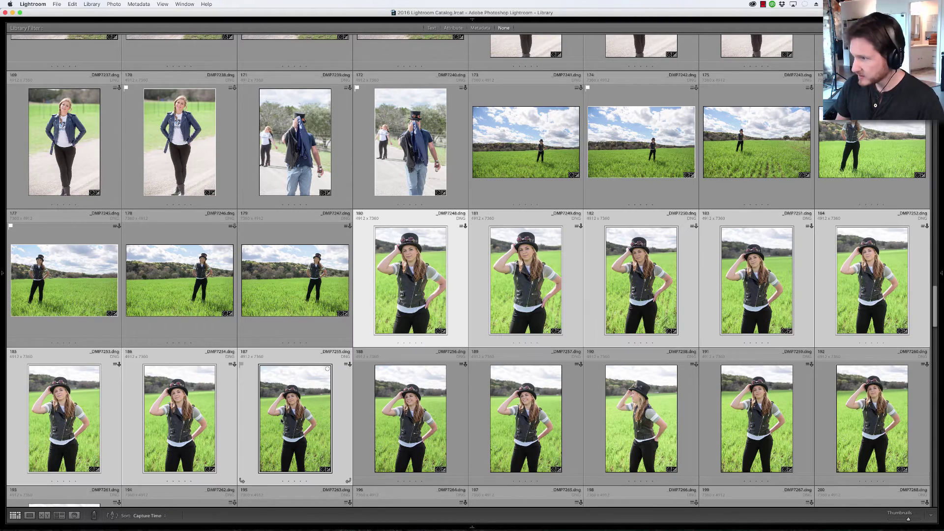
{"action": "key", "text": "n"}
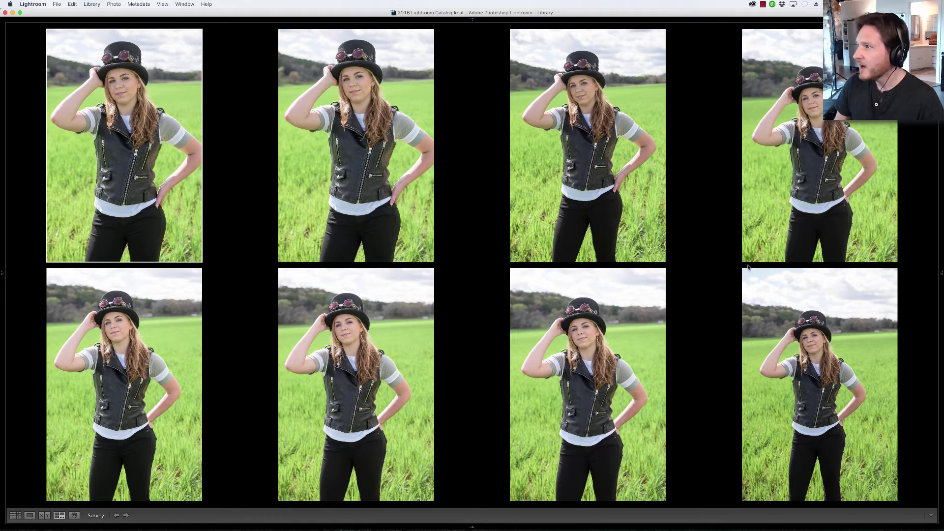
Flag photos 183 and 182 of the vertical hat portraits as picks and return to the grid
{"action": "left_click", "coordinate": [773, 223]}
{"action": "key", "text": "p"}
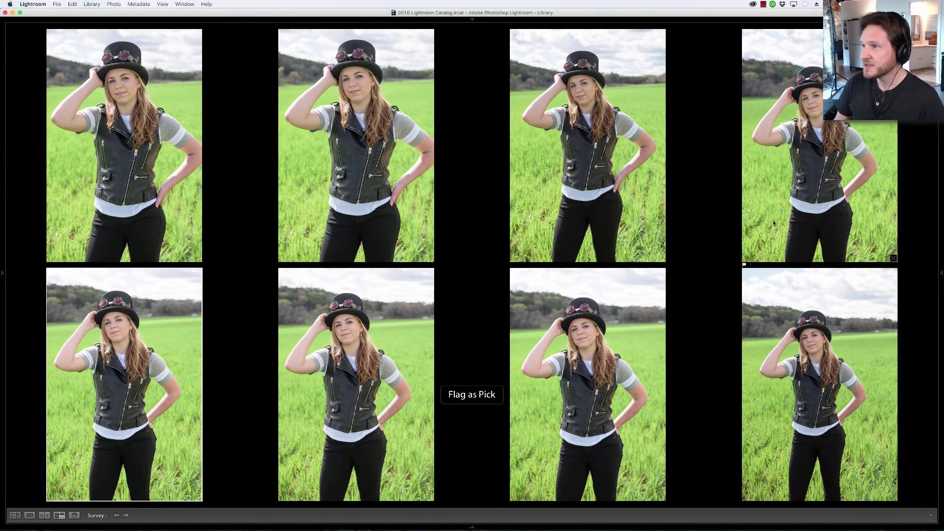
{"action": "left_click", "coordinate": [136, 217]}
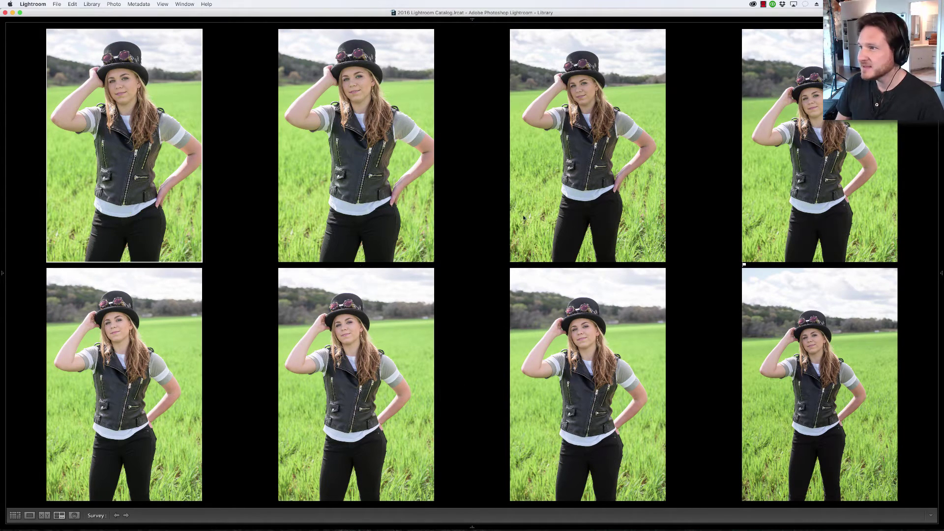
{"action": "left_click", "coordinate": [563, 207]}
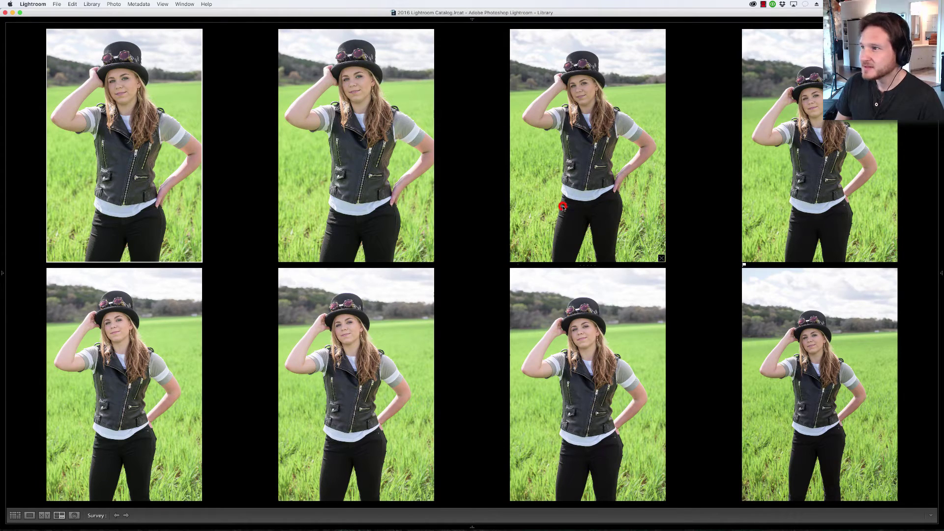
{"action": "key", "text": "p"}
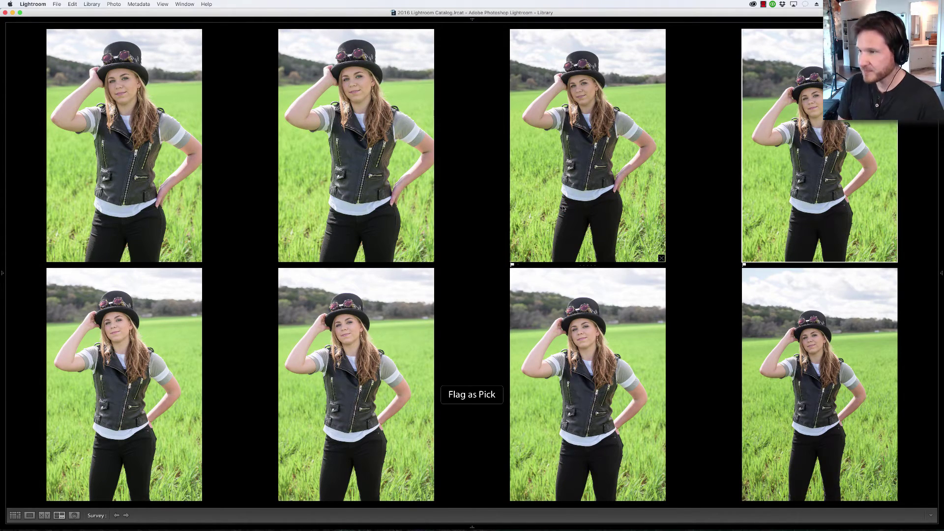
{"action": "key", "text": "g"}
Compare the vertical hat portraits 188 to 193 in Survey view and flag photo 188 as a pick, ending in the grid
{"action": "left_click", "coordinate": [411, 414]}
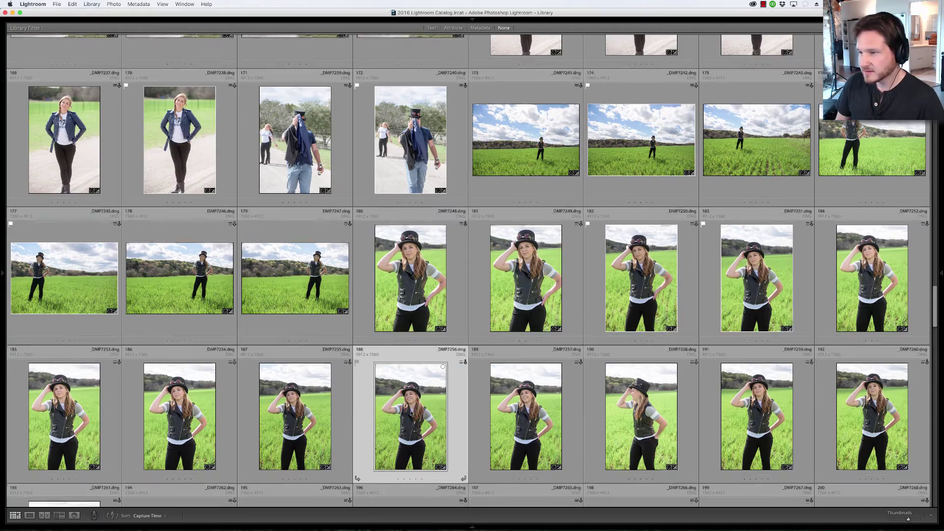
{"action": "scroll", "coordinate": [411, 414], "scroll_direction": "down", "scroll_amount": 6}
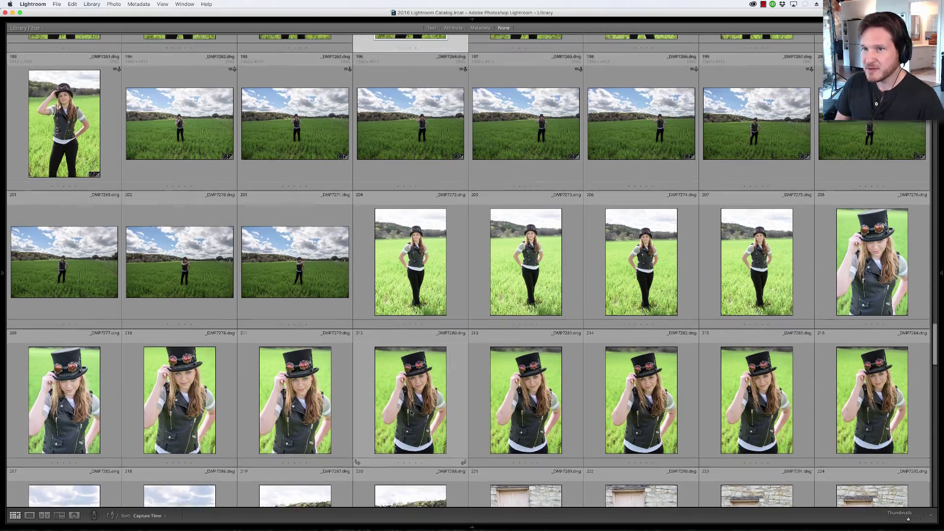
{"action": "scroll", "coordinate": [411, 414], "scroll_direction": "up", "scroll_amount": 1}
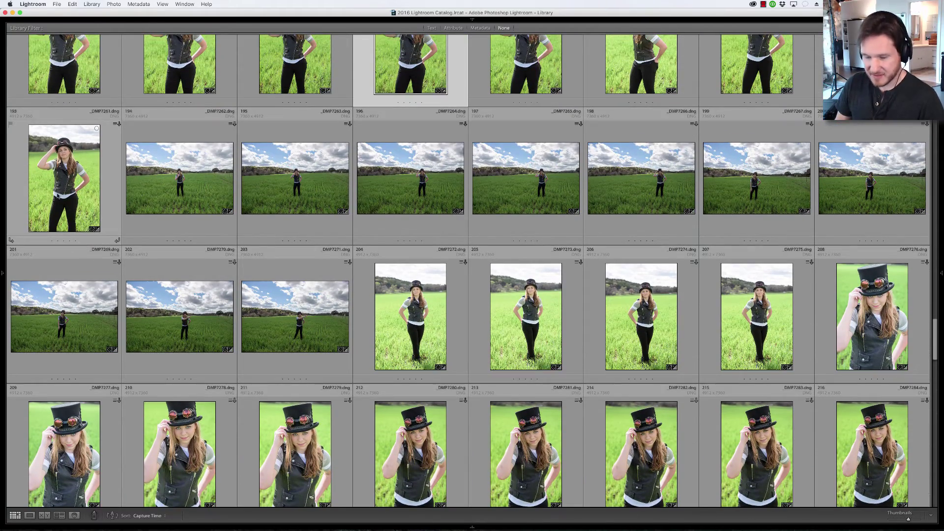
{"action": "left_click", "coordinate": [58, 196], "text": "shift"}
{"action": "key", "text": "n"}
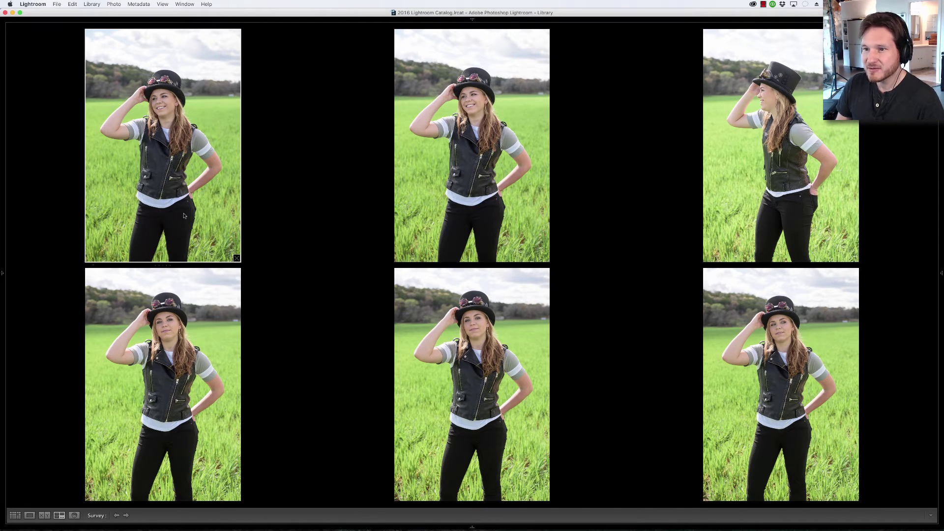
{"action": "key", "text": "p"}
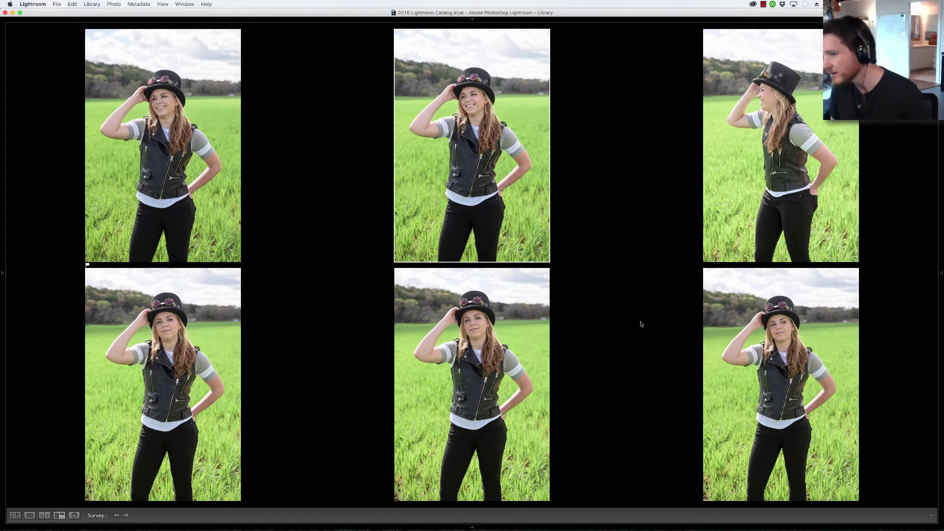
{"action": "key", "text": "g"}
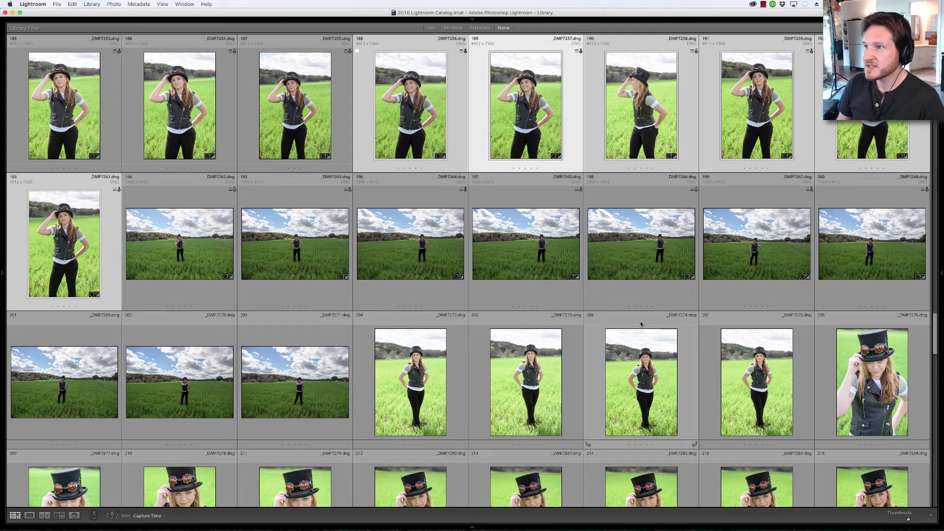
Display the wide cloudy-sky field shots, 194 to 203, in Survey view
{"action": "left_click", "coordinate": [197, 256]}
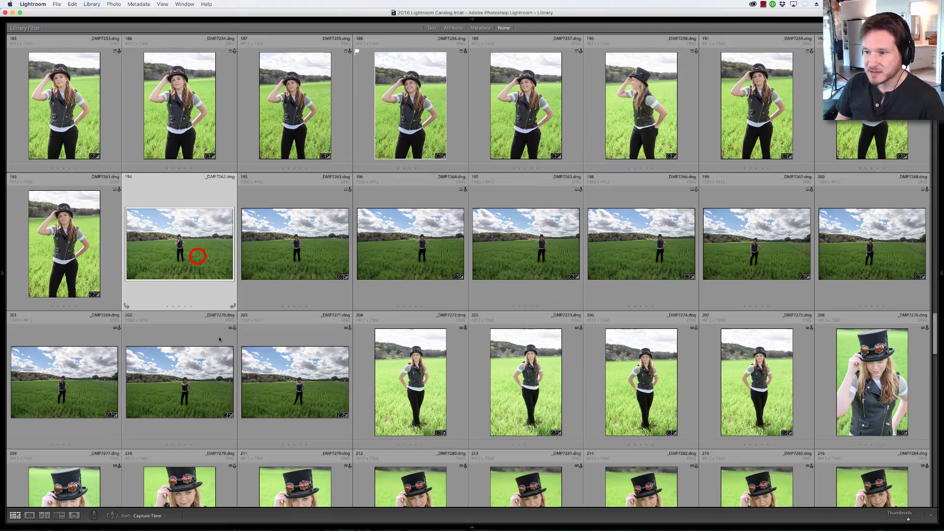
{"action": "left_click", "coordinate": [278, 380], "text": "shift"}
{"action": "key", "text": "n"}
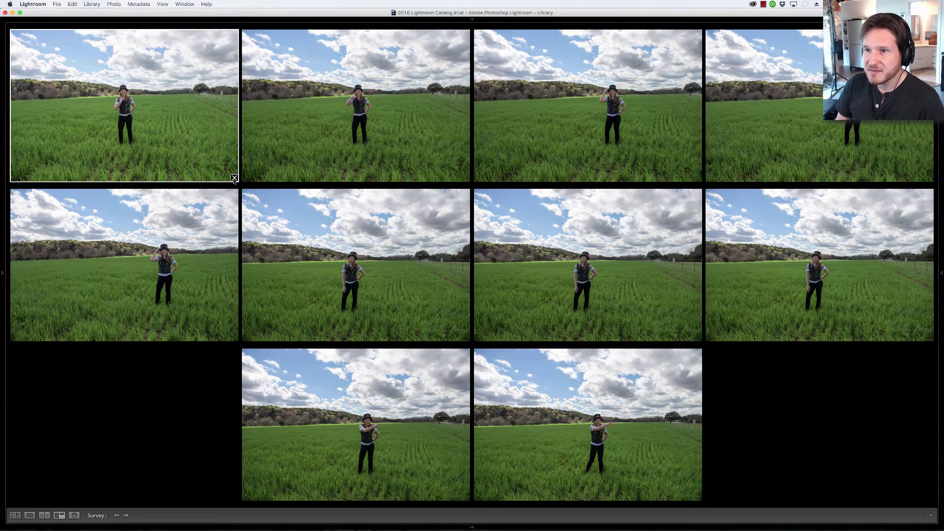
Remove photos 194, 195, 196 and 198 from the wide field comparison
{"action": "left_click", "coordinate": [234, 178]}
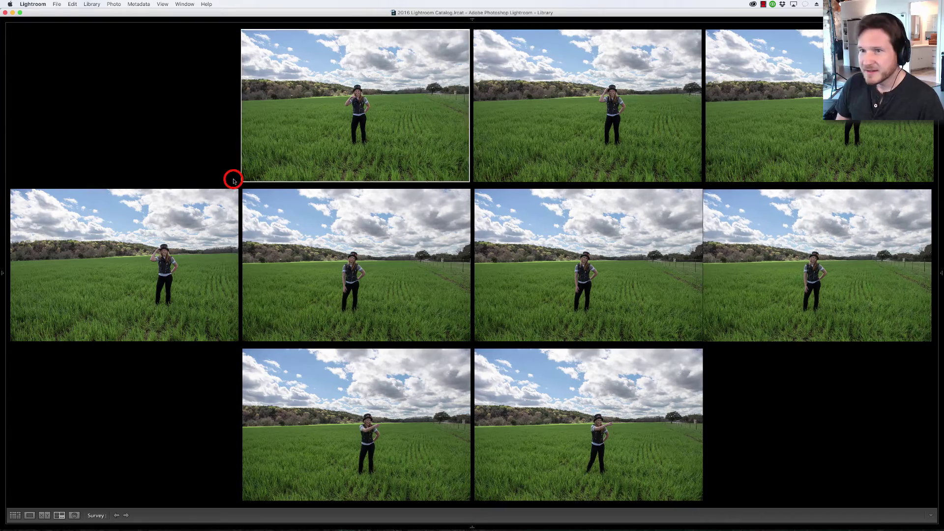
{"action": "left_click", "coordinate": [273, 178]}
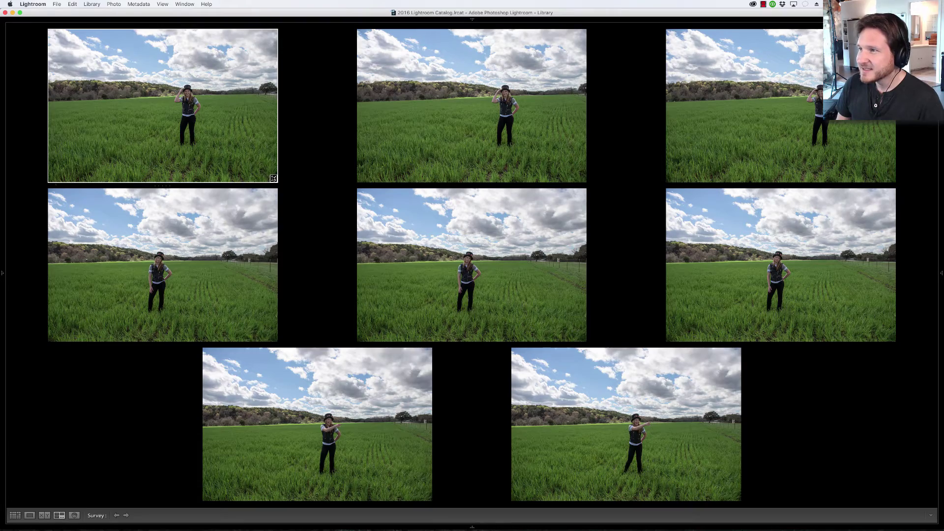
{"action": "left_click", "coordinate": [273, 178]}
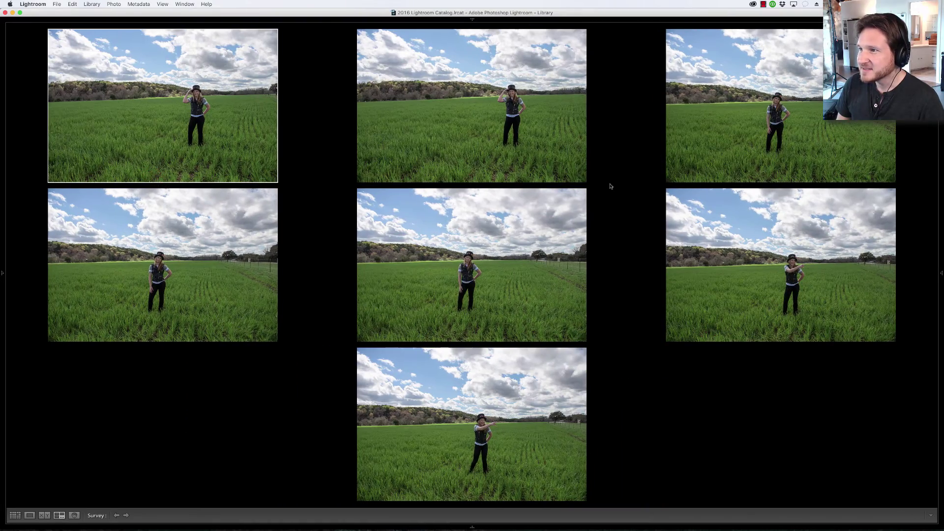
{"action": "left_click", "coordinate": [583, 178]}
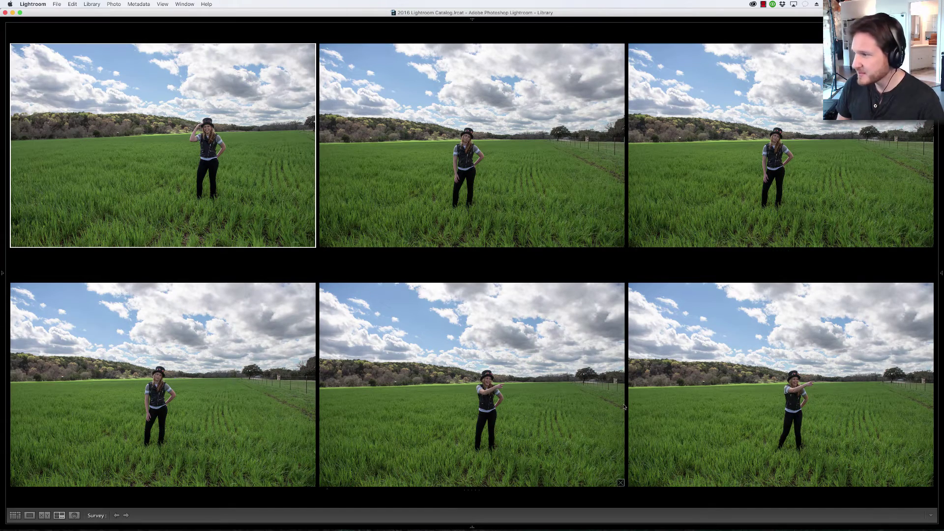
Flag photos 202 and 201 of the wide cloudy-sky field shots as picks and return to the grid
{"action": "left_click", "coordinate": [741, 429]}
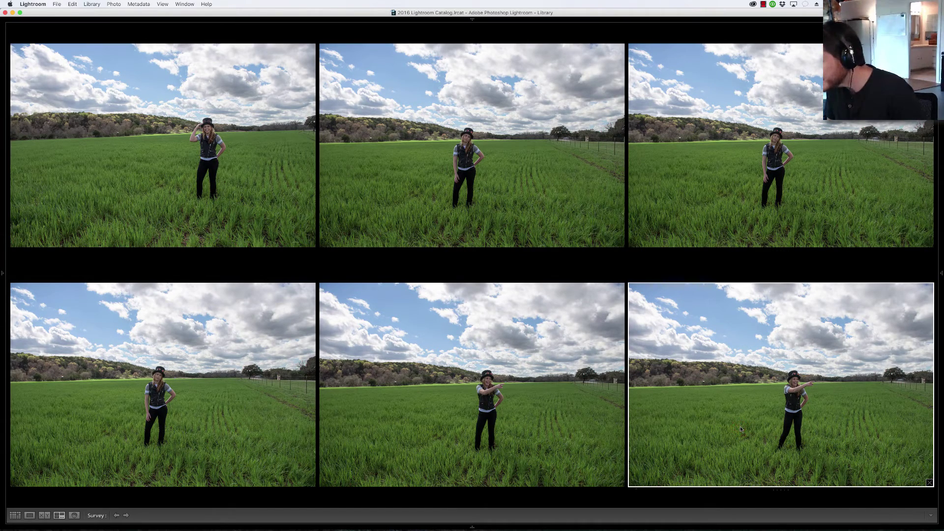
{"action": "left_click", "coordinate": [510, 430]}
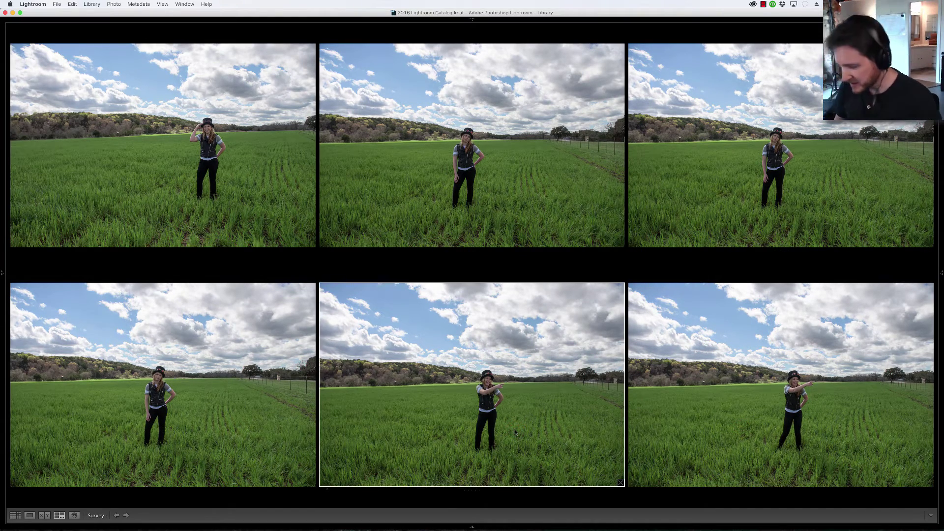
{"action": "key", "text": "super+e"}
{"action": "key", "text": "p"}
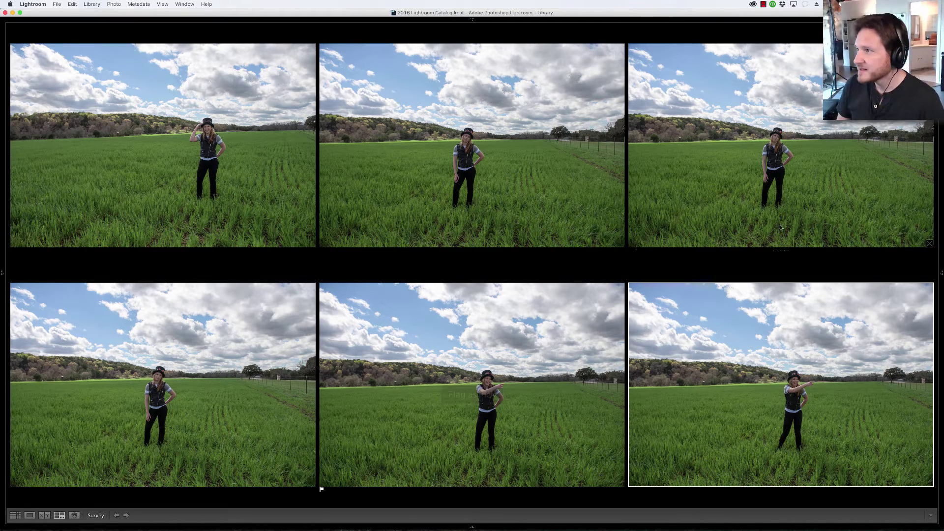
{"action": "left_click", "coordinate": [282, 383]}
{"action": "key", "text": "p"}
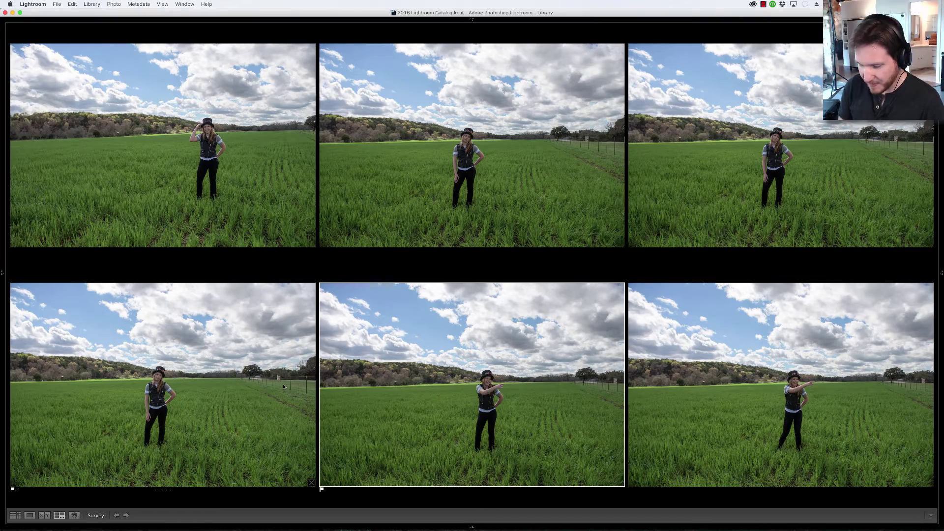
{"action": "key", "text": "g"}
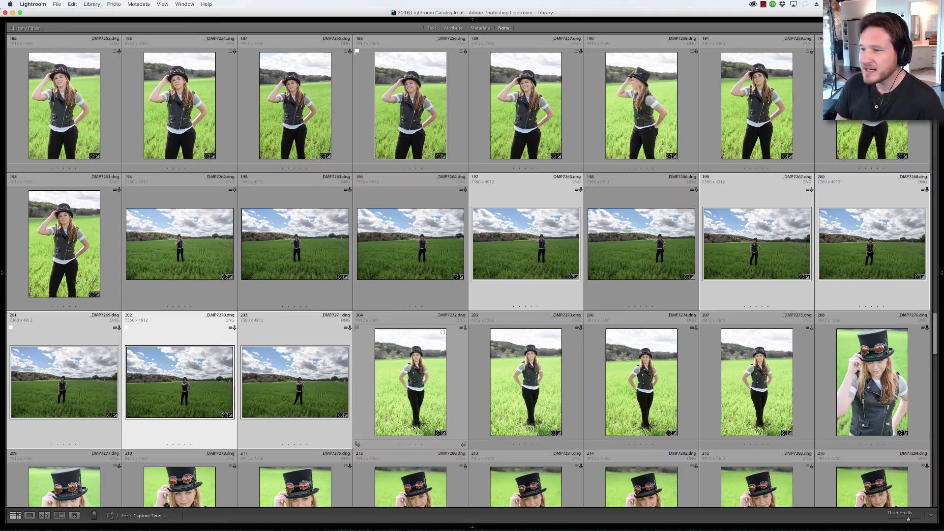
Compare the full-length vertical field portraits 204 to 207 in Survey view and return to the grid
{"action": "scroll", "coordinate": [407, 379], "scroll_direction": "down", "scroll_amount": 1}
{"action": "scroll", "coordinate": [407, 378], "scroll_direction": "down", "scroll_amount": 3}
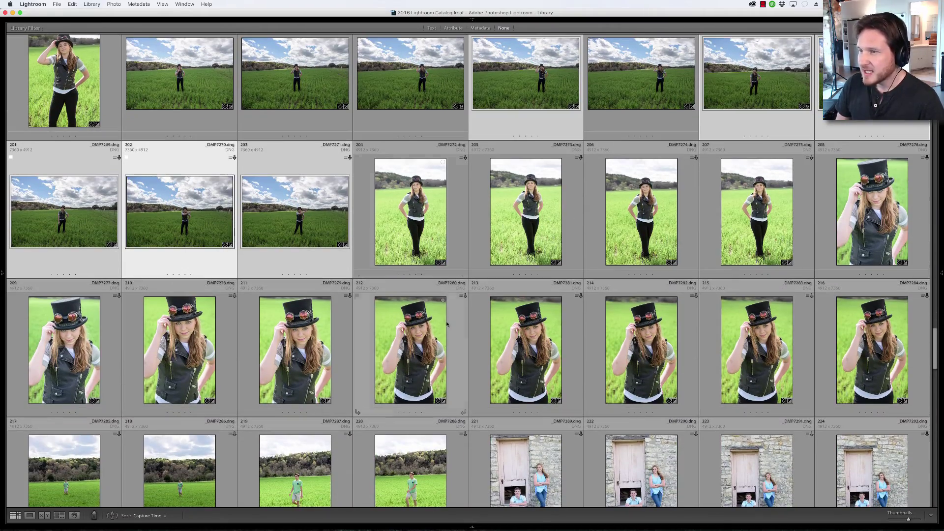
{"action": "left_click", "coordinate": [406, 207]}
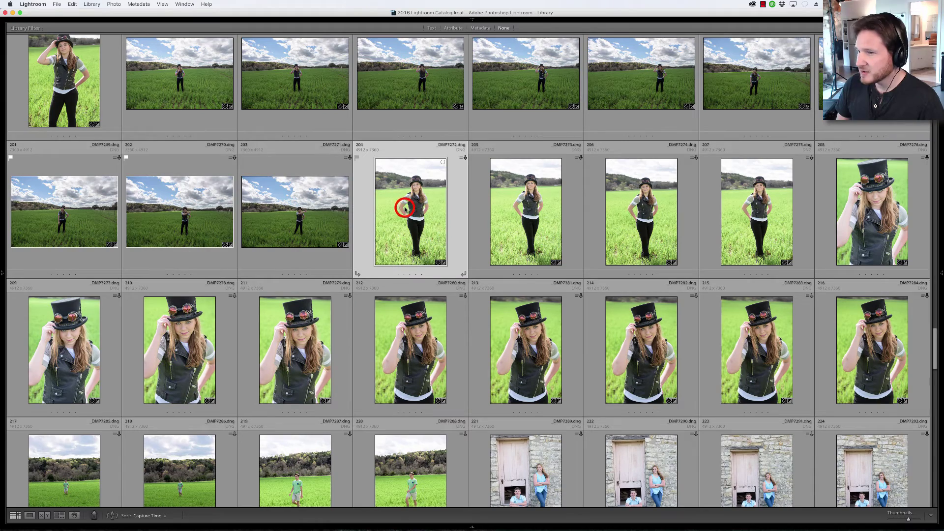
{"action": "left_click", "coordinate": [750, 239], "text": "shift"}
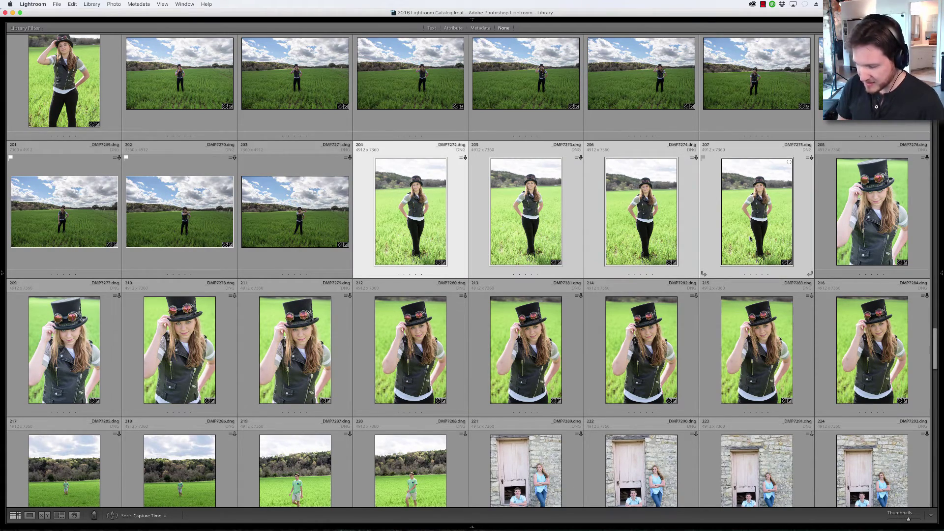
{"action": "key", "text": "n"}
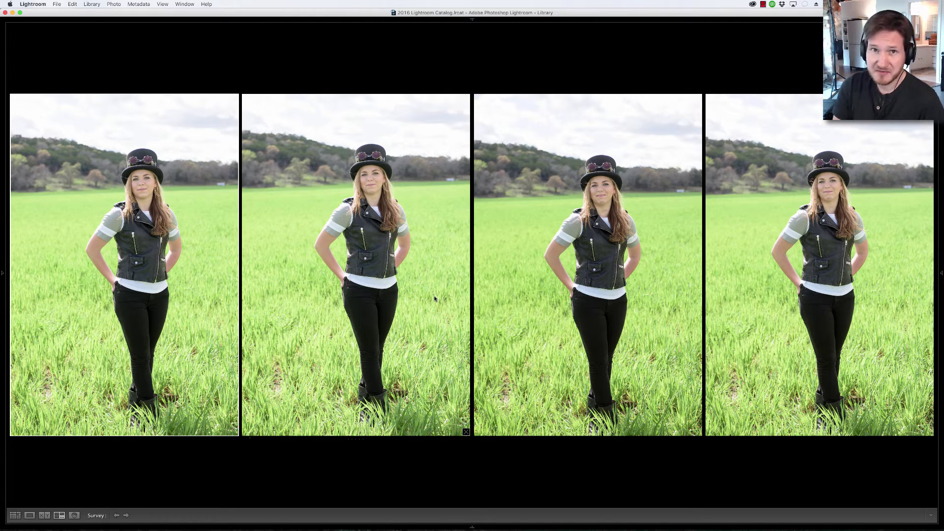
{"action": "key", "text": "g"}
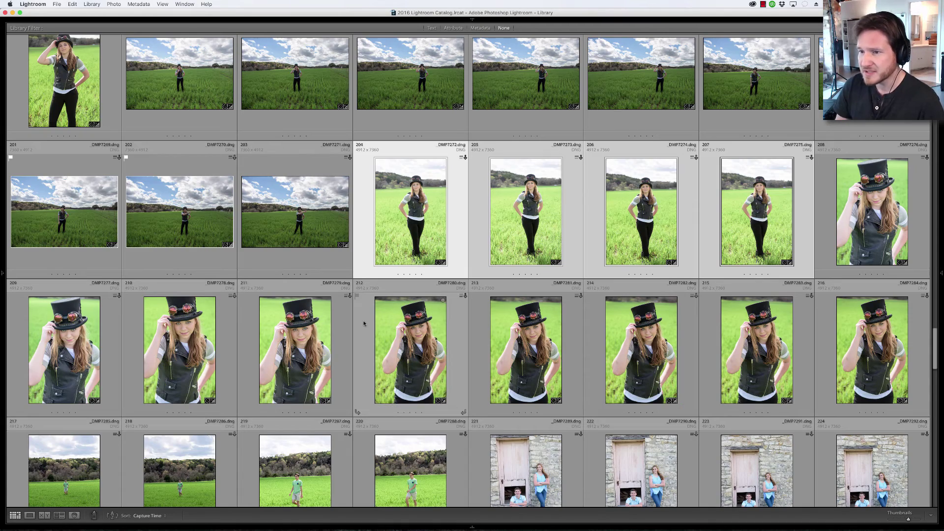
Compare the top-hat close-ups 208 to 216 in Survey view and flag photos 211 and 214 as picks, ending in the grid
{"action": "key", "text": "Right"}
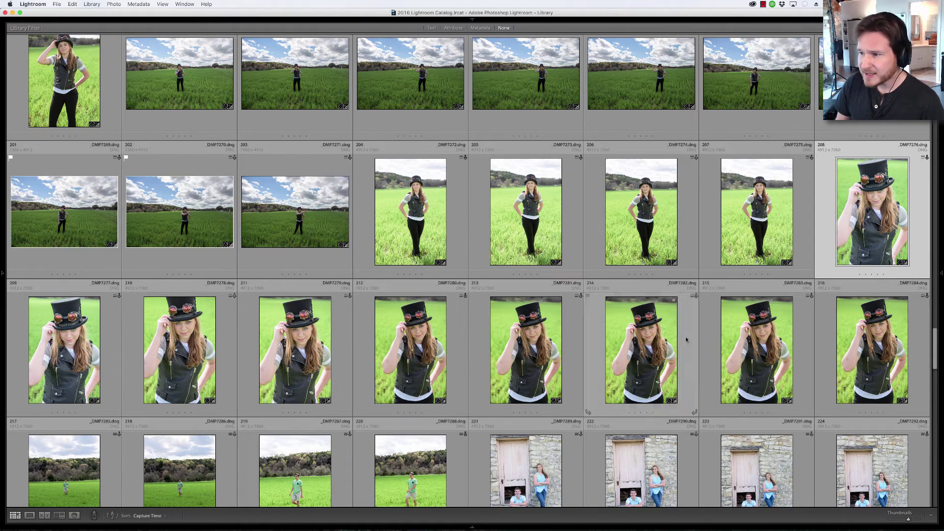
{"action": "left_click", "coordinate": [879, 345], "text": "shift"}
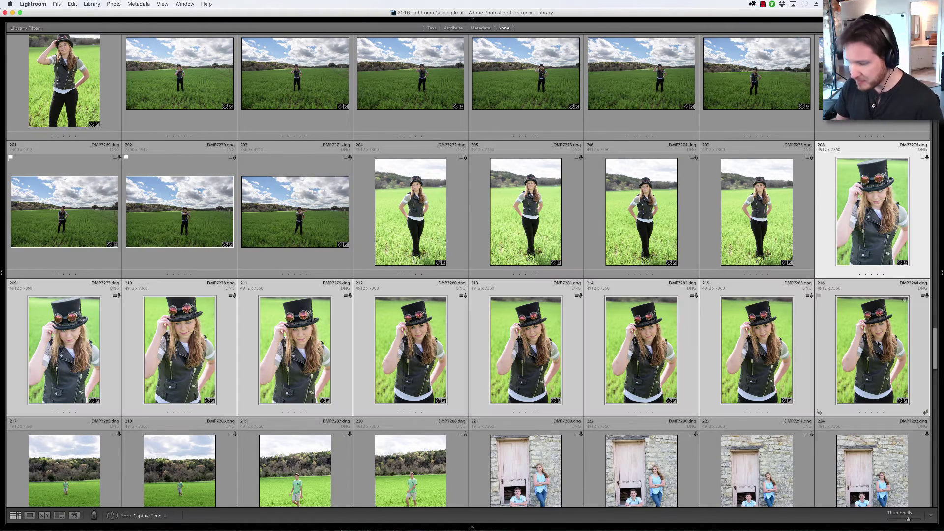
{"action": "key", "text": "n"}
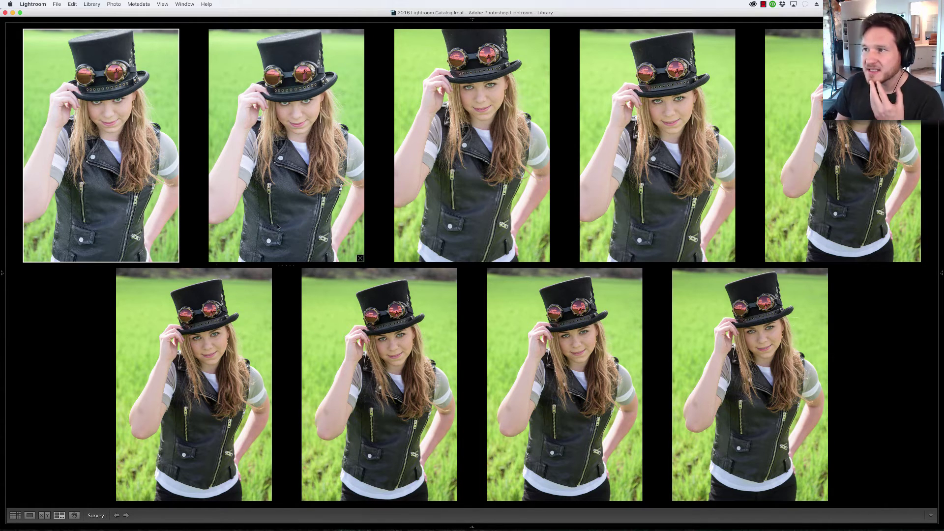
{"action": "left_click", "coordinate": [598, 196]}
{"action": "key", "text": "p"}
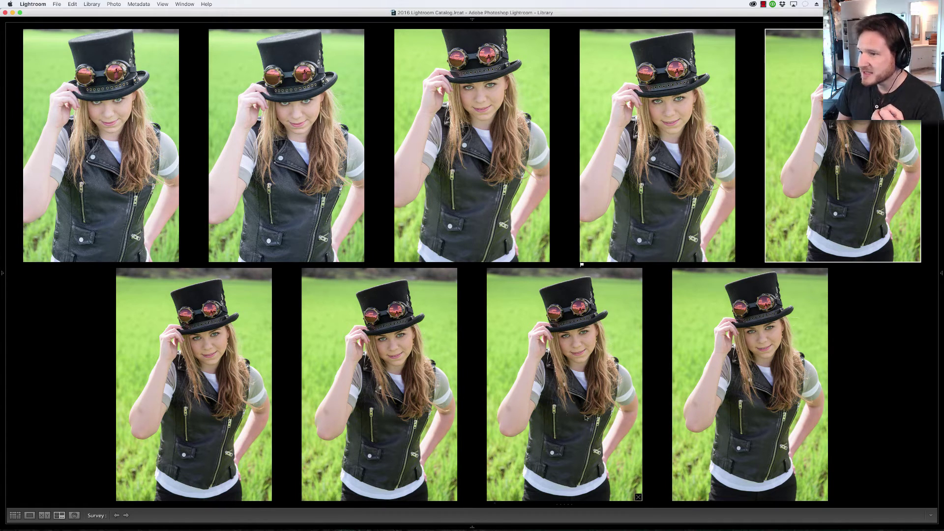
{"action": "left_click", "coordinate": [412, 405]}
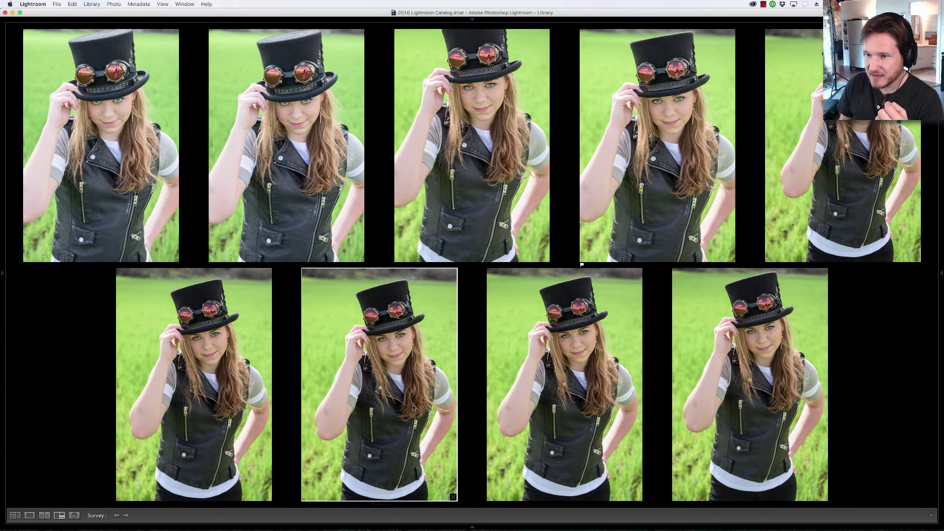
{"action": "key", "text": "p"}
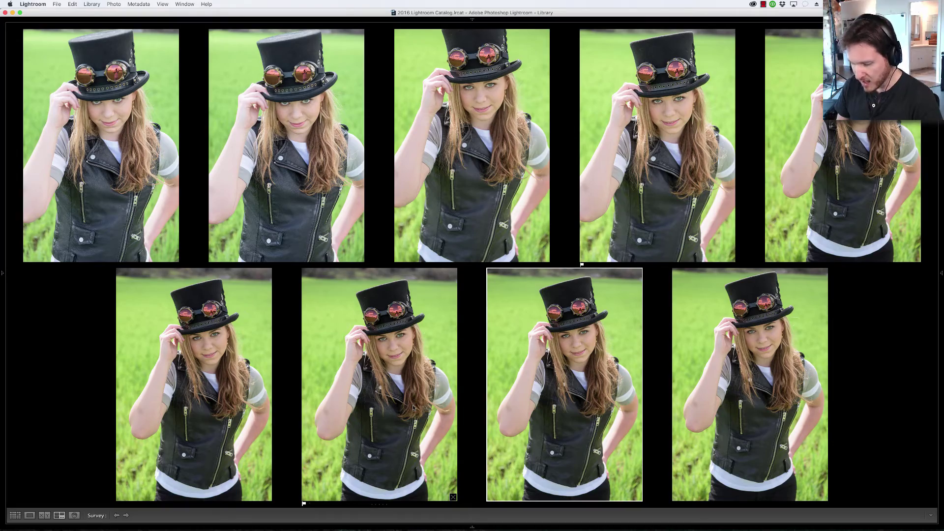
{"action": "key", "text": "g"}
Compare the green-shirt field photos 217 to 220 in Survey view and flag photo 217 as a pick, ending in the grid
{"action": "scroll", "coordinate": [492, 372], "scroll_direction": "down", "scroll_amount": 3}
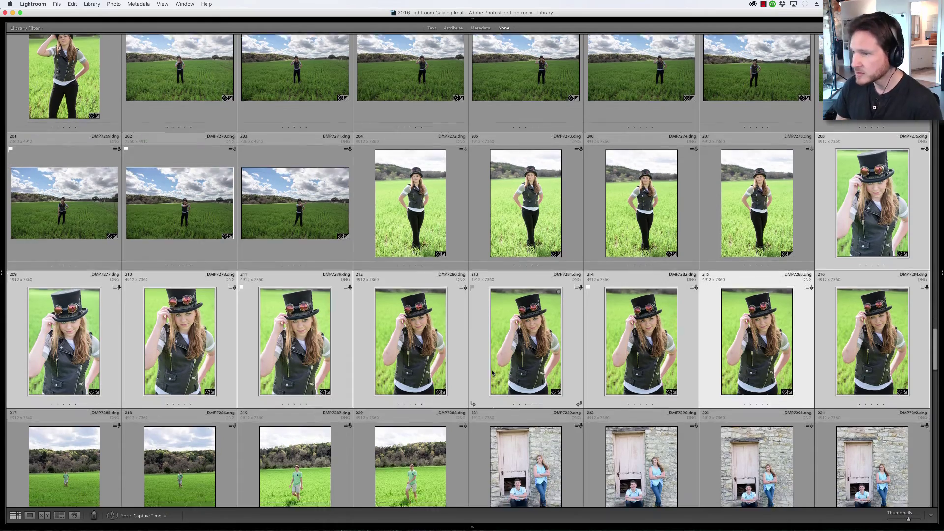
{"action": "scroll", "coordinate": [493, 372], "scroll_direction": "down", "scroll_amount": 3}
{"action": "left_click", "coordinate": [71, 265]}
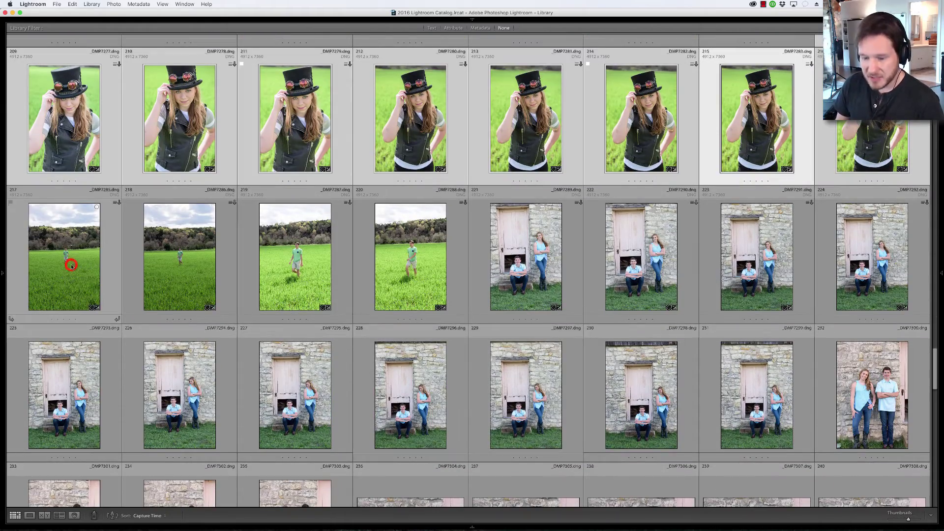
{"action": "left_click", "coordinate": [404, 268], "text": "shift"}
{"action": "key", "text": "n"}
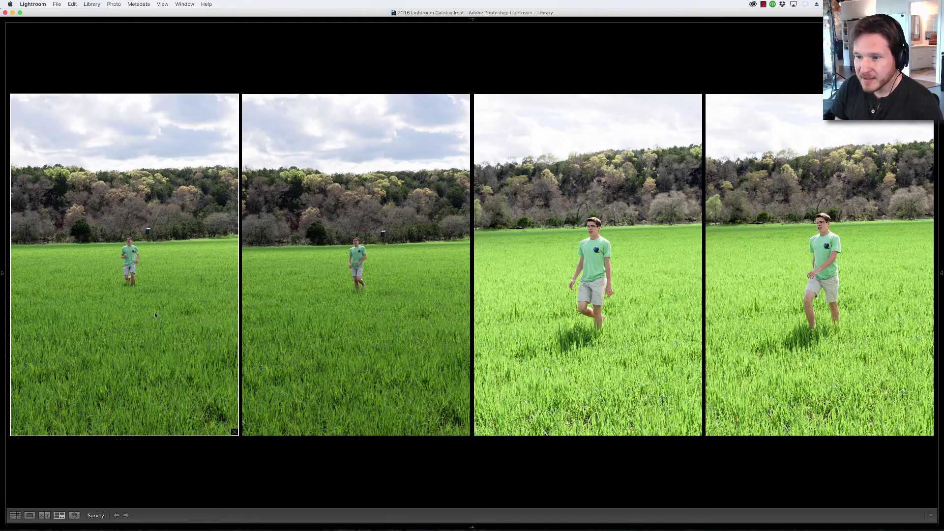
{"action": "key", "text": "p"}
{"action": "key", "text": "g"}
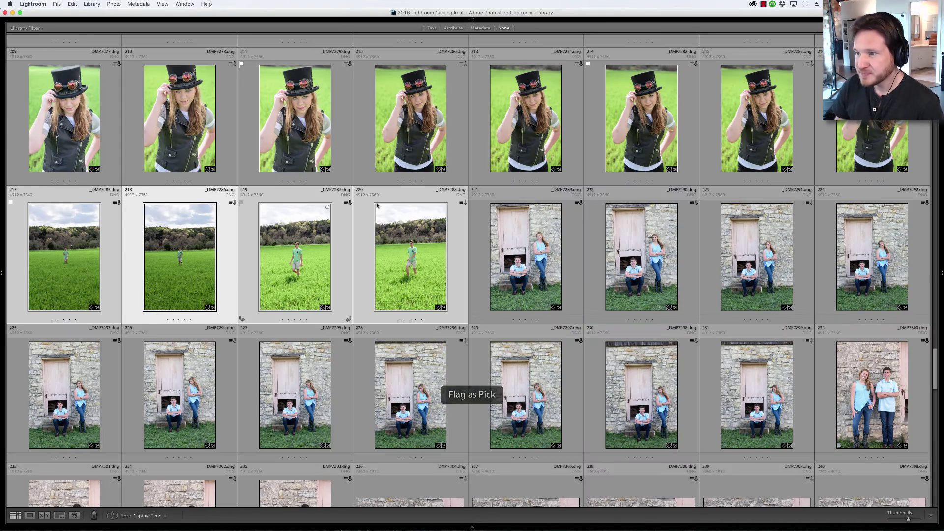
Display the stone-wall doorway photos of the pair, 221 to 231, in Survey view and remove photo 225 from the comparison
{"action": "left_click", "coordinate": [523, 251]}
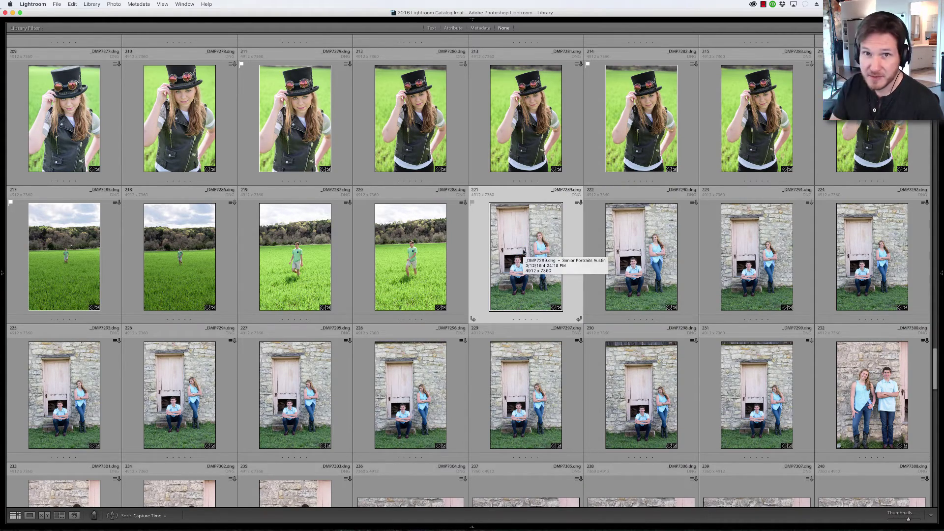
{"action": "scroll", "coordinate": [524, 252], "scroll_direction": "down", "scroll_amount": 3}
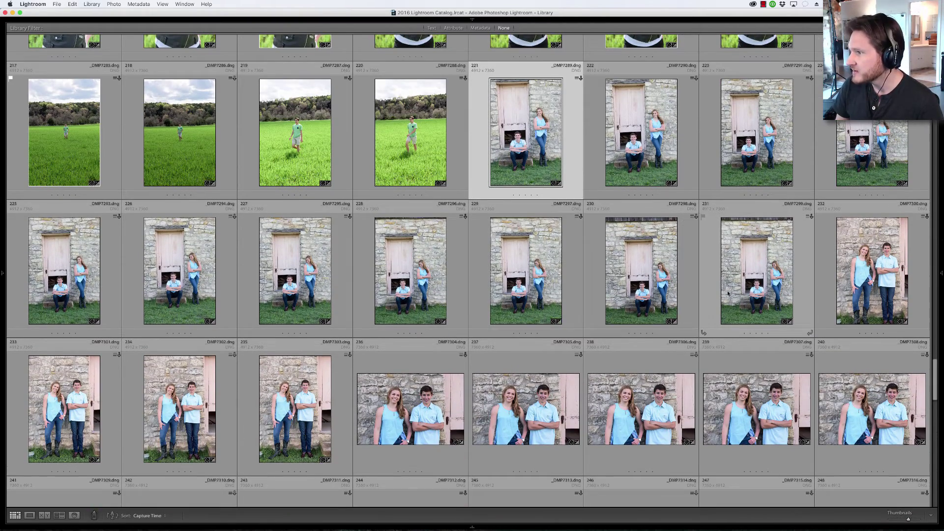
{"action": "left_click", "coordinate": [771, 290], "text": "shift"}
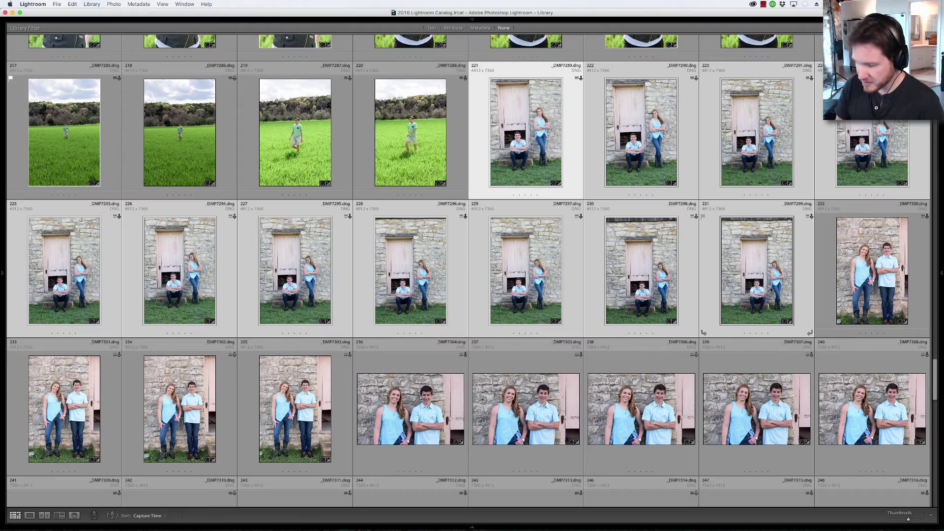
{"action": "key", "text": "n"}
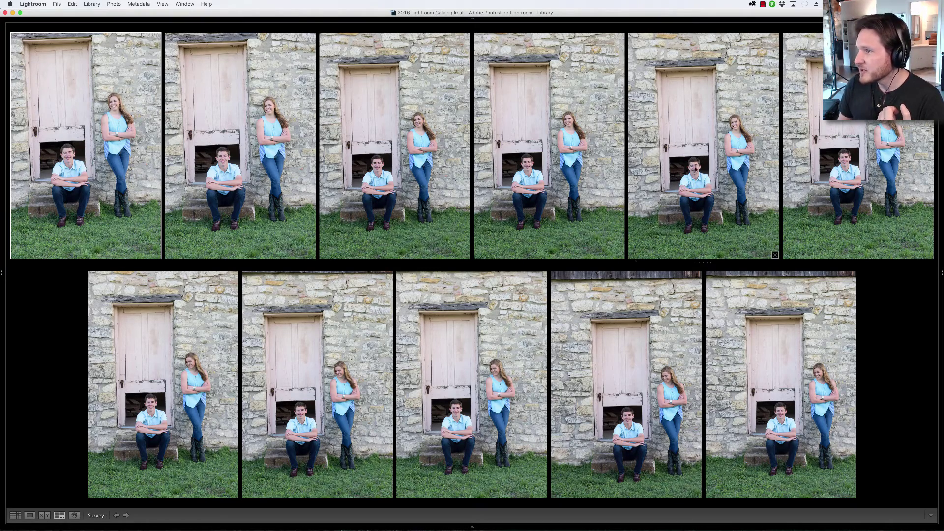
{"action": "left_click", "coordinate": [775, 255]}
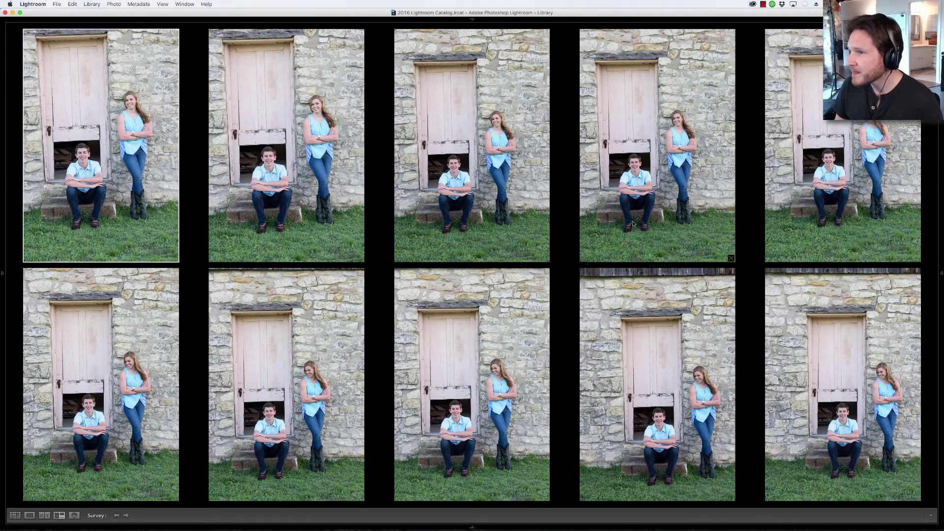
Flag photos 222 and 227 of the doorway comparison as picks and return to the grid
{"action": "left_click", "coordinate": [288, 212]}
{"action": "key", "text": "p"}
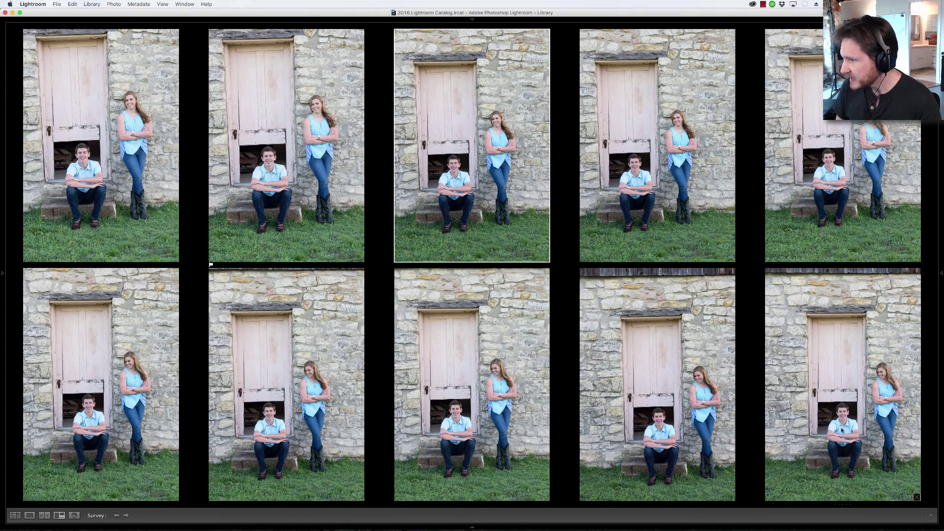
{"action": "left_click", "coordinate": [147, 440]}
{"action": "key", "text": "p"}
{"action": "key", "text": "g"}
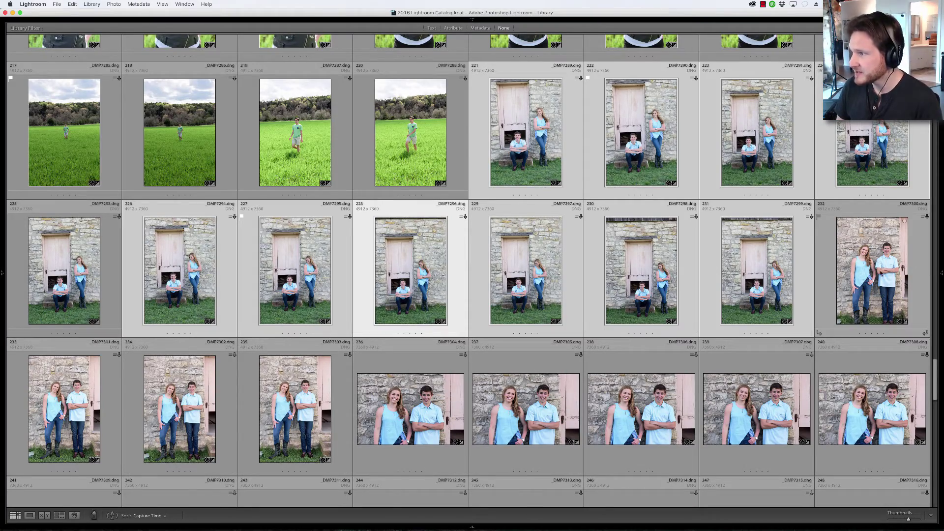
Compare the vertical standing photos of the pair, 232 to 235, in Survey view and flag photo 233 as a pick, ending in the grid
{"action": "key", "text": "Right"}
{"action": "key", "text": "Right"}
{"action": "key", "text": "Right"}
{"action": "key", "text": "Right"}
{"action": "scroll", "coordinate": [499, 347], "scroll_direction": "down", "scroll_amount": 2}
{"action": "scroll", "coordinate": [499, 349], "scroll_direction": "down", "scroll_amount": 3}
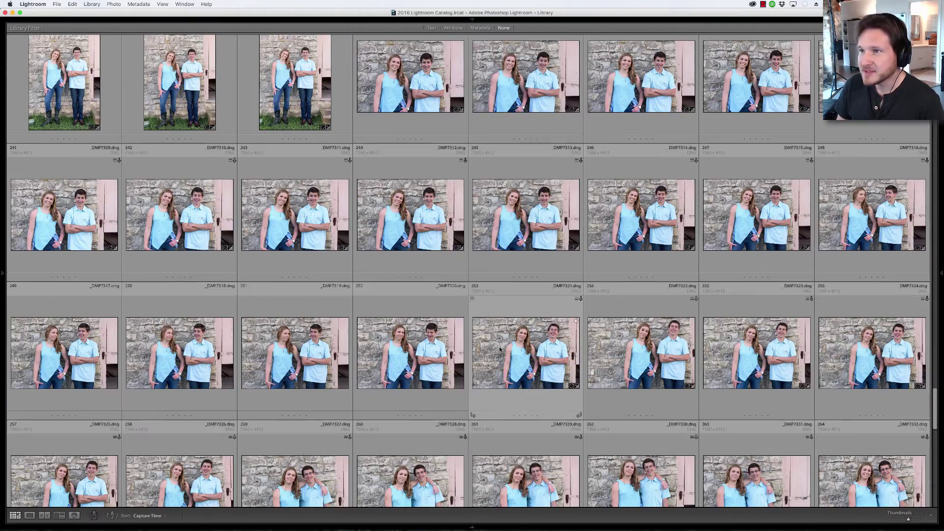
{"action": "scroll", "coordinate": [271, 202], "scroll_direction": "up", "scroll_amount": 1}
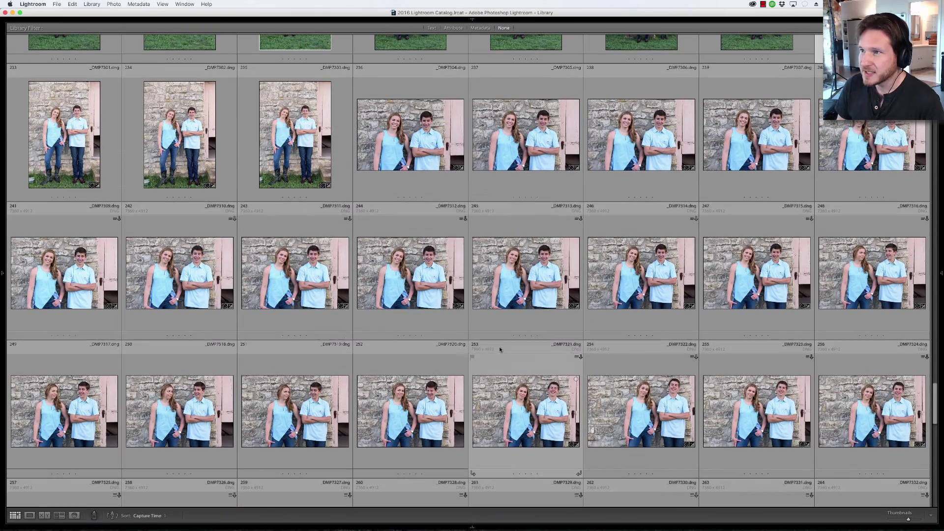
{"action": "left_click", "coordinate": [290, 167], "text": "shift"}
{"action": "key", "text": "n"}
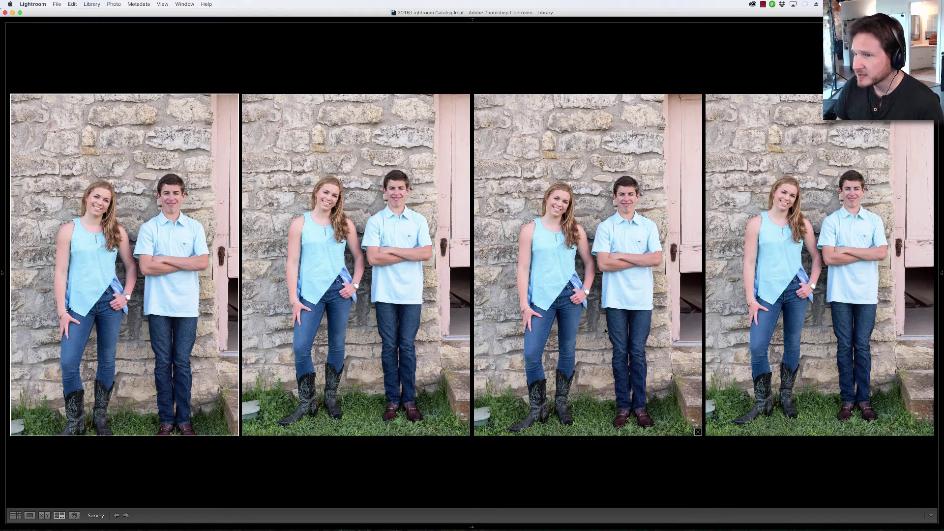
{"action": "left_click", "coordinate": [408, 332]}
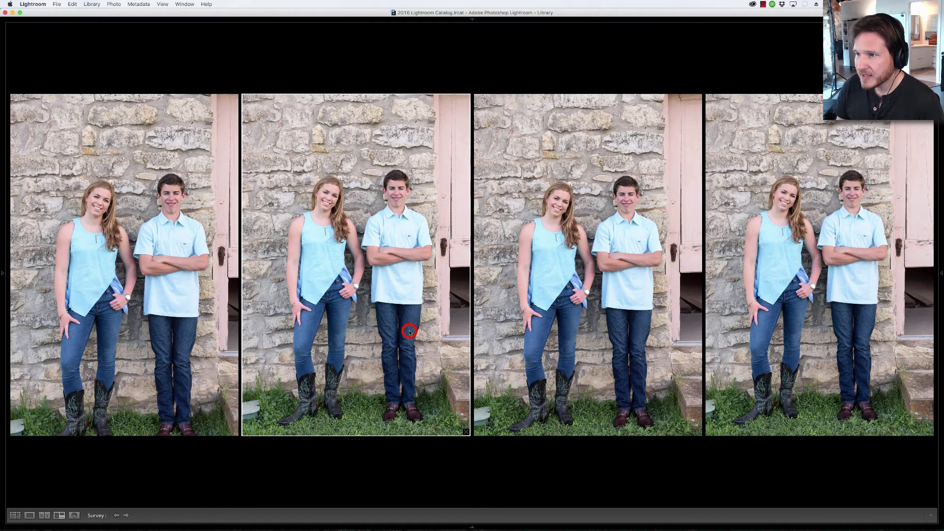
{"action": "key", "text": "p"}
{"action": "key", "text": "g"}
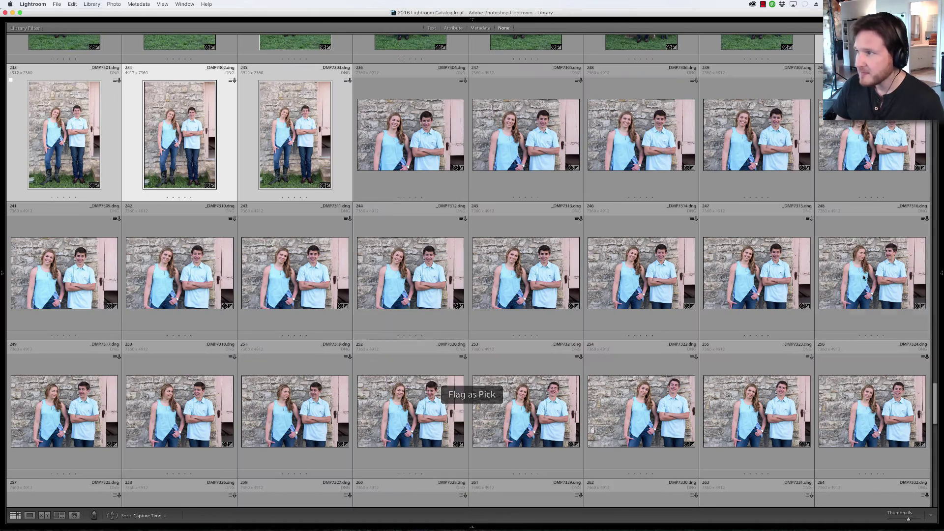
Compare the horizontal stone-wall photos of the pair, 236 to 240, in Survey view and flag photo 240 as a pick
{"action": "left_click", "coordinate": [401, 143]}
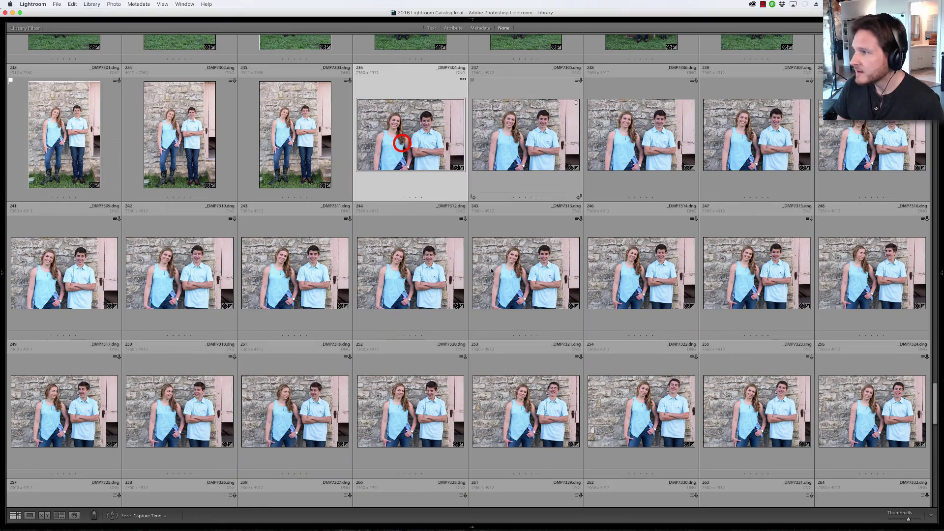
{"action": "left_click", "coordinate": [861, 152], "text": "shift"}
{"action": "key", "text": "n"}
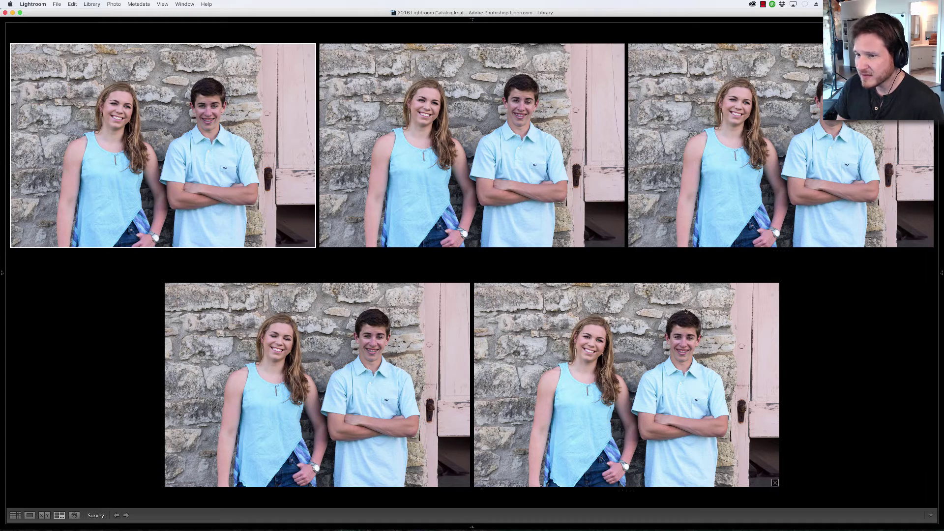
{"action": "key", "text": "p"}
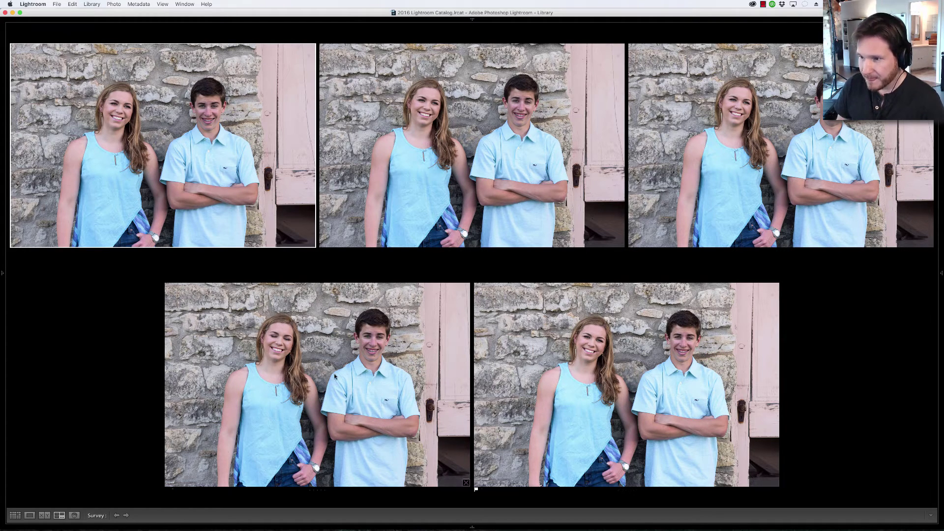
Return to the grid and display the stone-wall photos of the pair, 241 to 248, in Survey view
{"action": "left_click", "coordinate": [312, 382]}
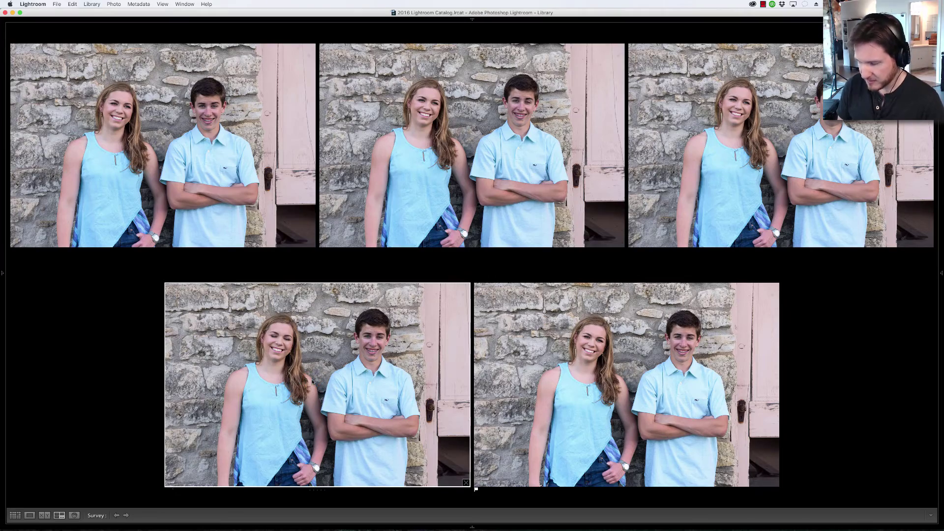
{"action": "key", "text": "g"}
{"action": "left_click", "coordinate": [26, 287]}
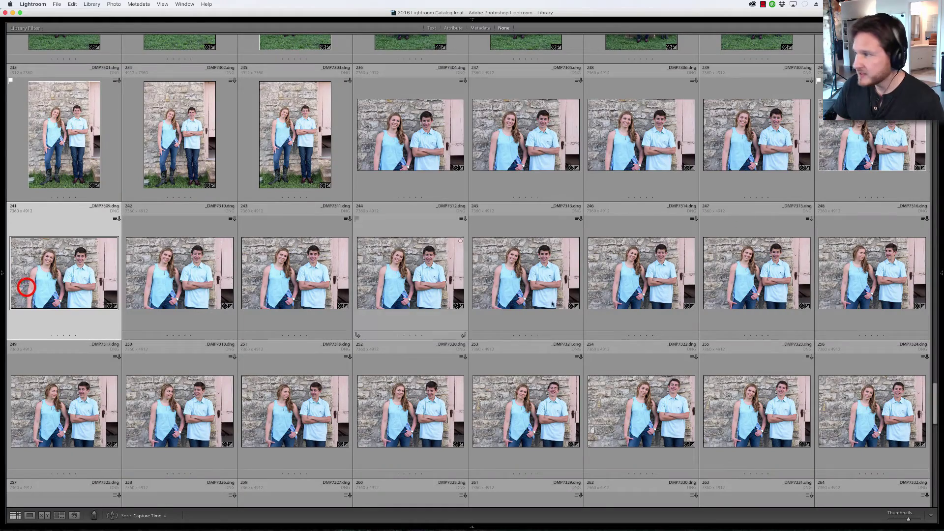
{"action": "left_click", "coordinate": [853, 294], "text": "shift"}
{"action": "key", "text": "n"}
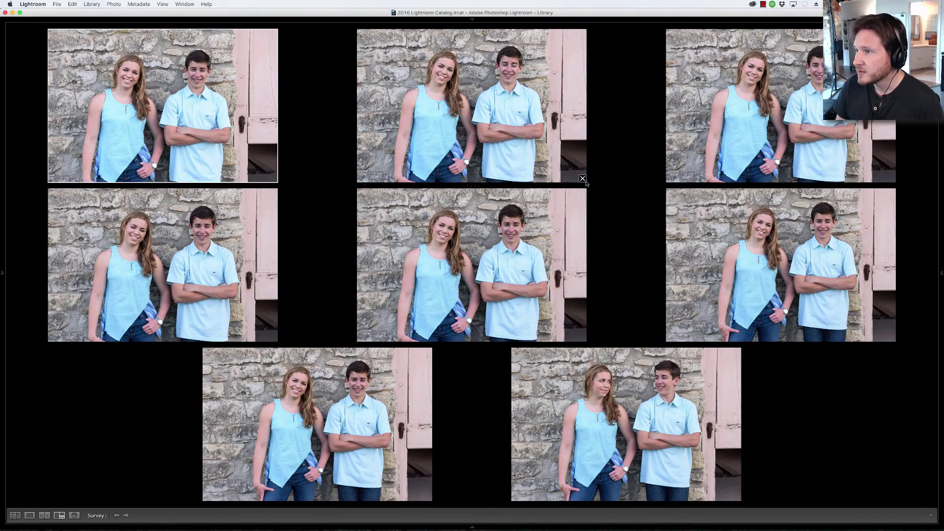
Remove photos 241 to 244 and 246 from the Survey comparison
{"action": "left_click", "coordinate": [581, 178]}
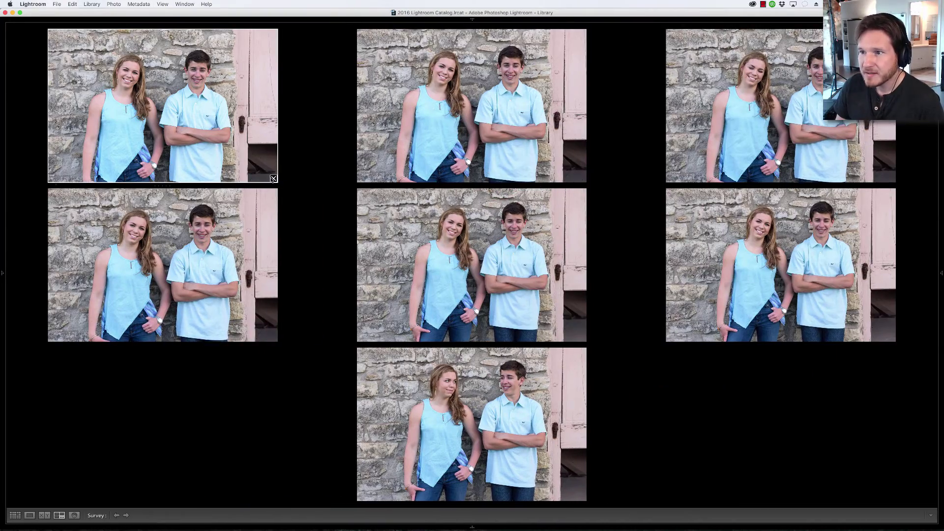
{"action": "left_click", "coordinate": [273, 178]}
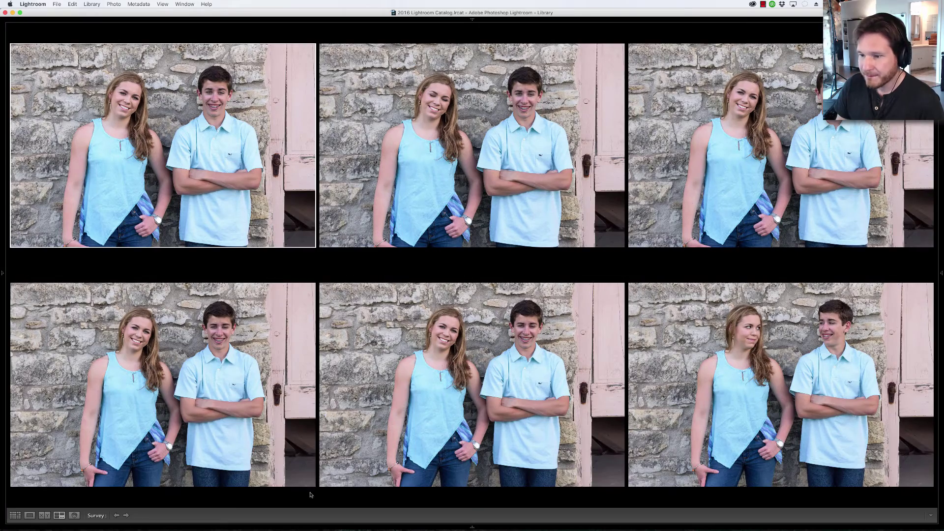
{"action": "left_click", "coordinate": [312, 481]}
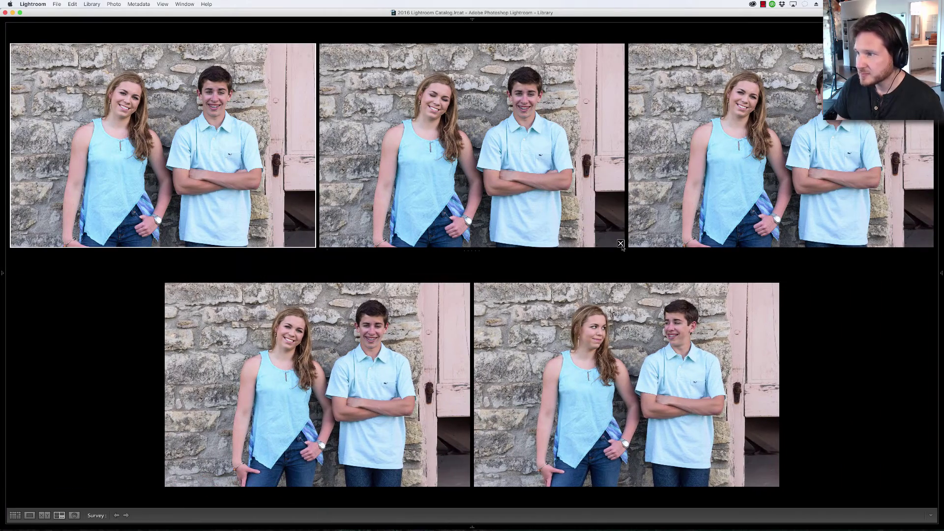
{"action": "left_click", "coordinate": [619, 242]}
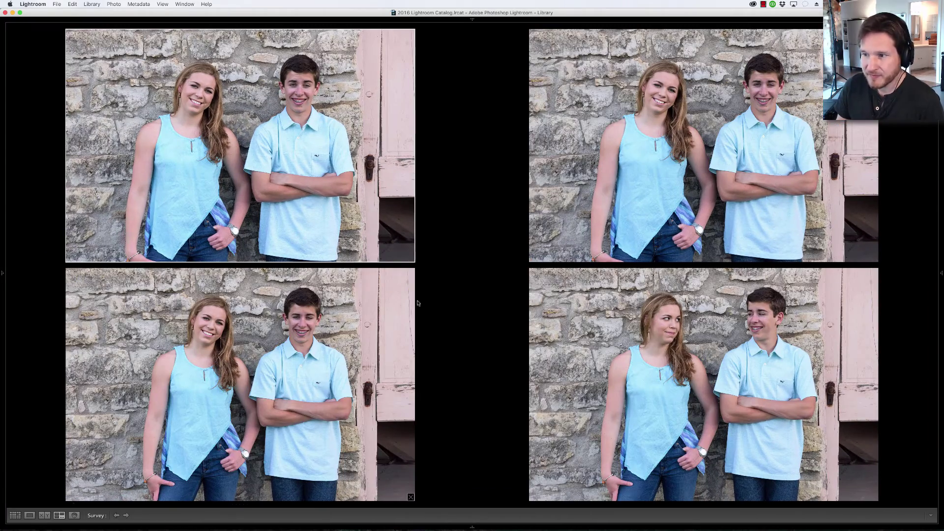
{"action": "left_click", "coordinate": [410, 258]}
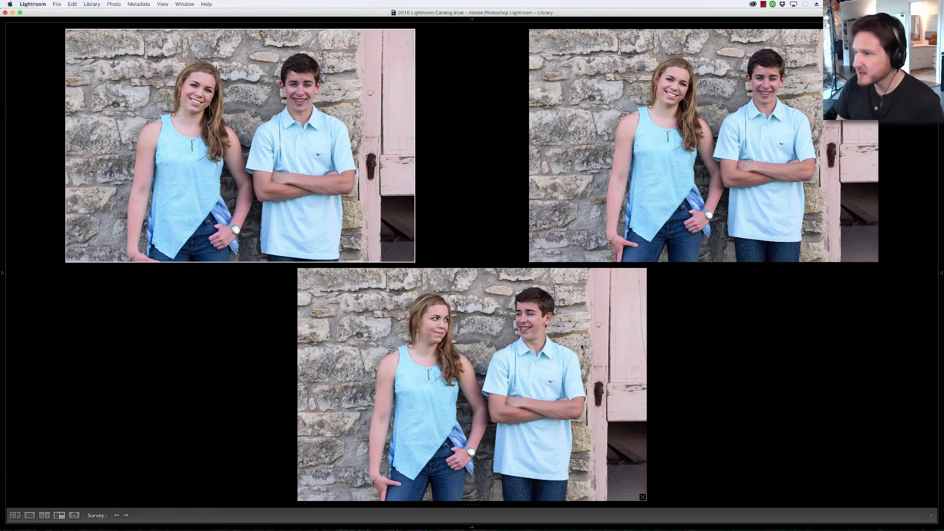
Flag photos 245 and 248 of the remaining comparison as picks and return to the grid
{"action": "left_click", "coordinate": [584, 340]}
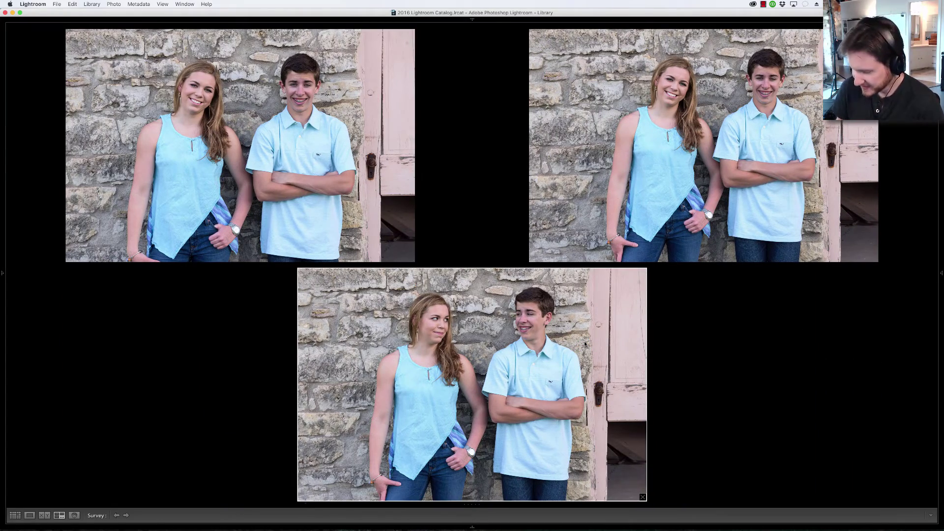
{"action": "key", "text": "p"}
{"action": "key", "text": "g"}
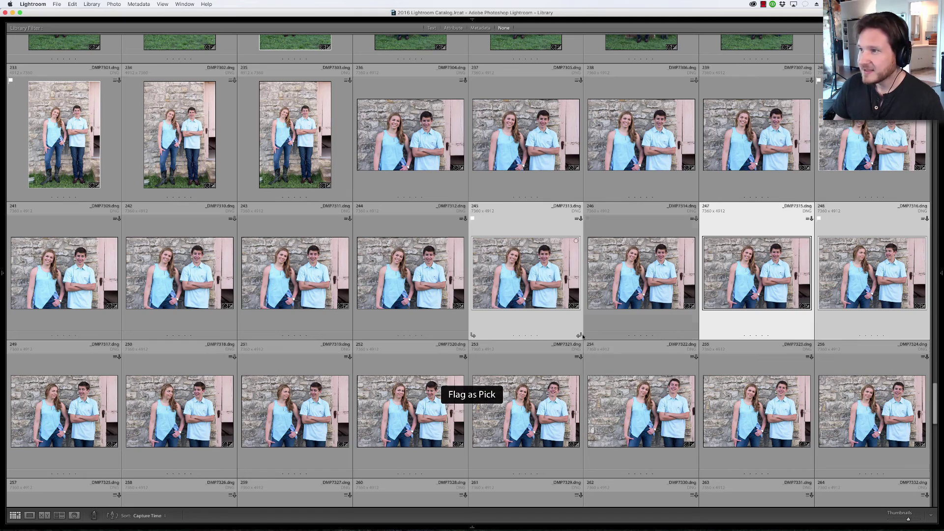
Compare the crossed-arms photos of the pair, 249 to 256, in Survey view and flag photo 252 as a pick, ending in the grid
{"action": "scroll", "coordinate": [583, 336], "scroll_direction": "down", "scroll_amount": 3}
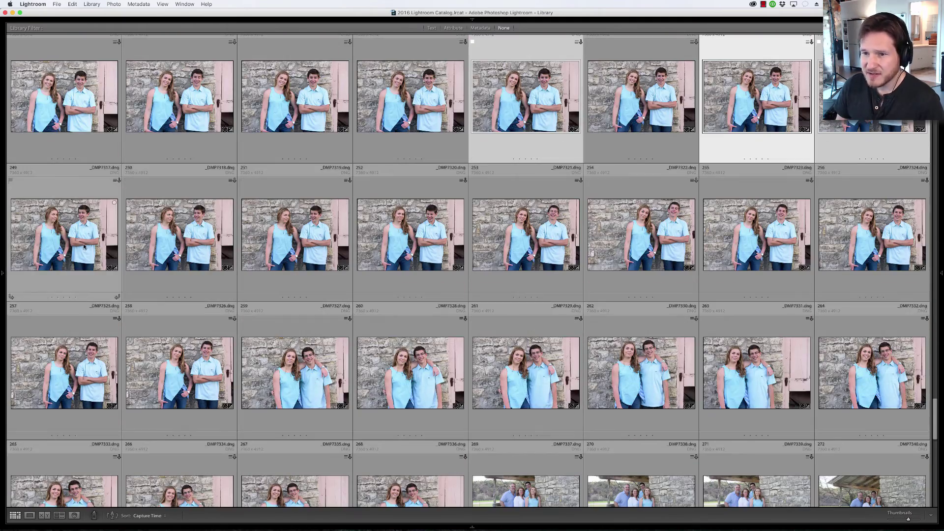
{"action": "left_click", "coordinate": [85, 247]}
{"action": "left_click", "coordinate": [867, 249], "text": "shift"}
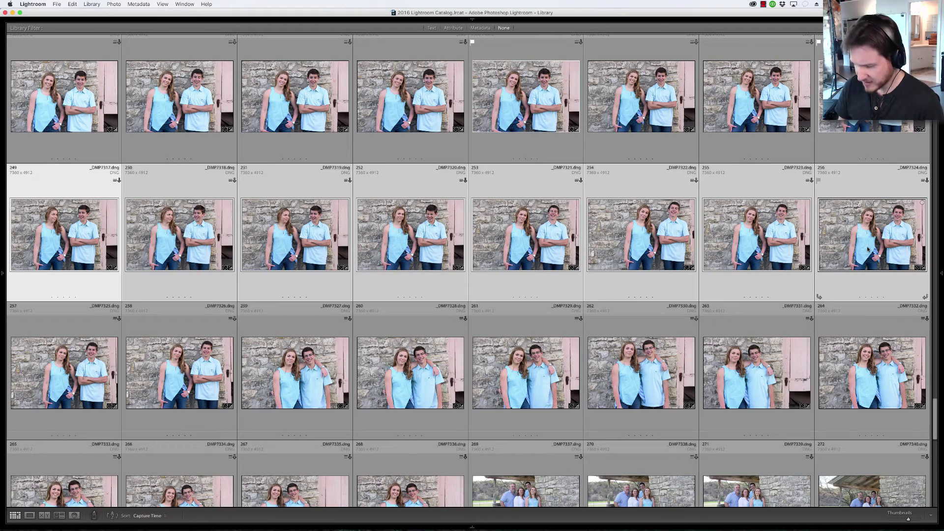
{"action": "key", "text": "n"}
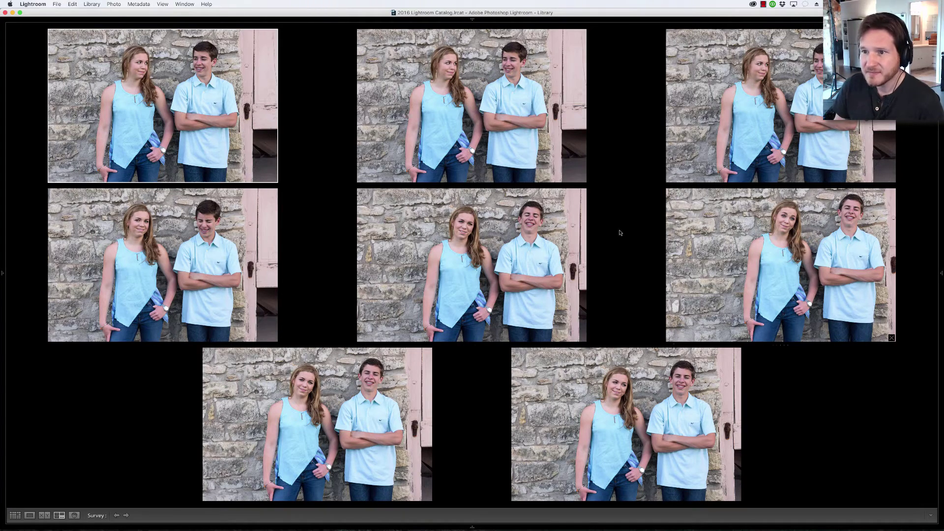
{"action": "left_click", "coordinate": [225, 295]}
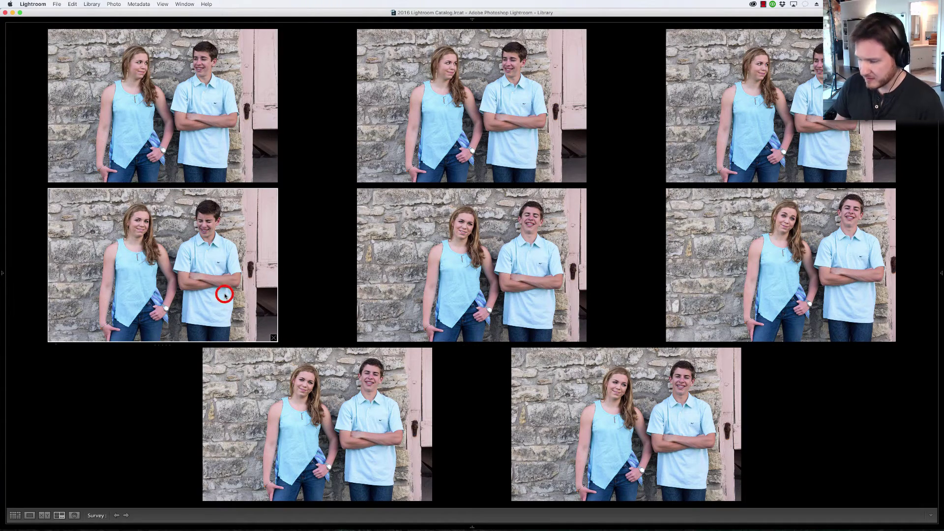
{"action": "key", "text": "p"}
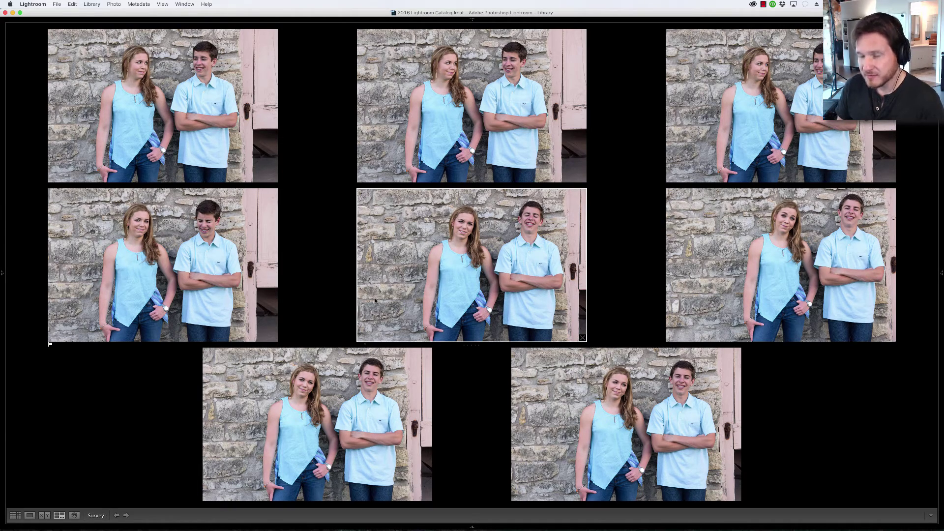
{"action": "key", "text": "g"}
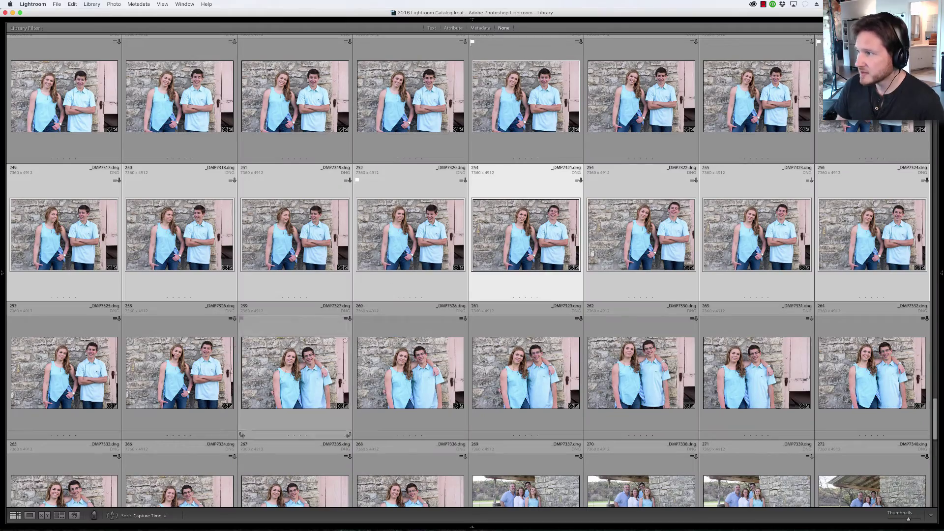
Display the arm-around-shoulder photos of the pair, 259 to 268, in Survey view and remove photos 259 and 260 from the comparison
{"action": "left_click", "coordinate": [95, 378]}
{"action": "scroll", "coordinate": [555, 376], "scroll_direction": "down", "scroll_amount": 5}
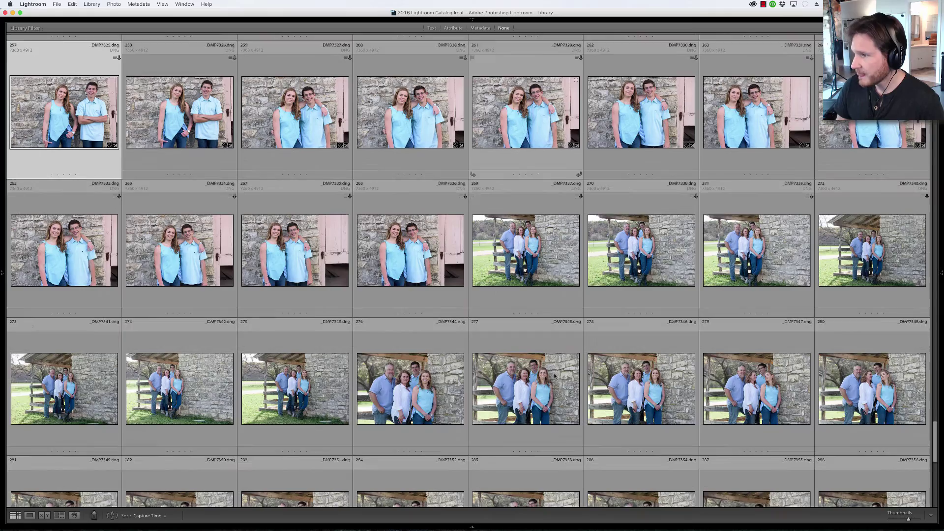
{"action": "scroll", "coordinate": [554, 376], "scroll_direction": "up", "scroll_amount": 1}
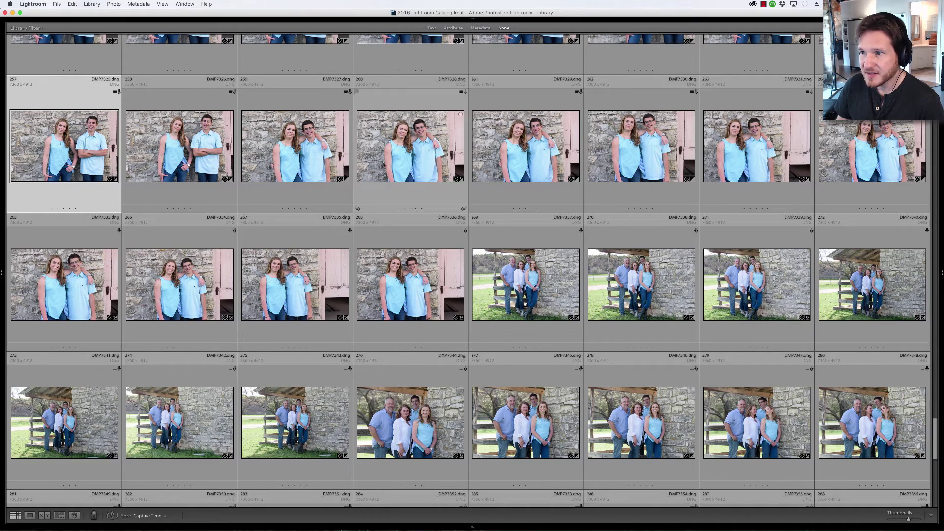
{"action": "left_click", "coordinate": [274, 160]}
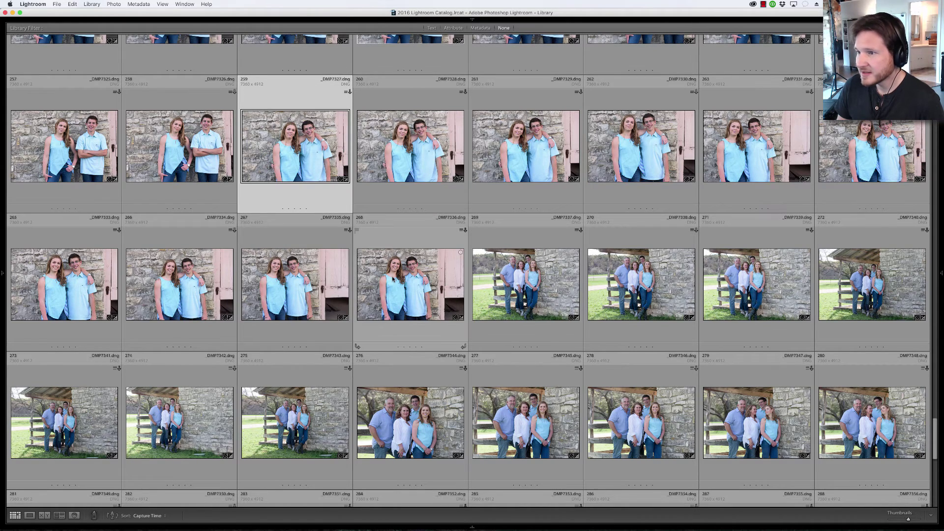
{"action": "left_click", "coordinate": [393, 279], "text": "shift"}
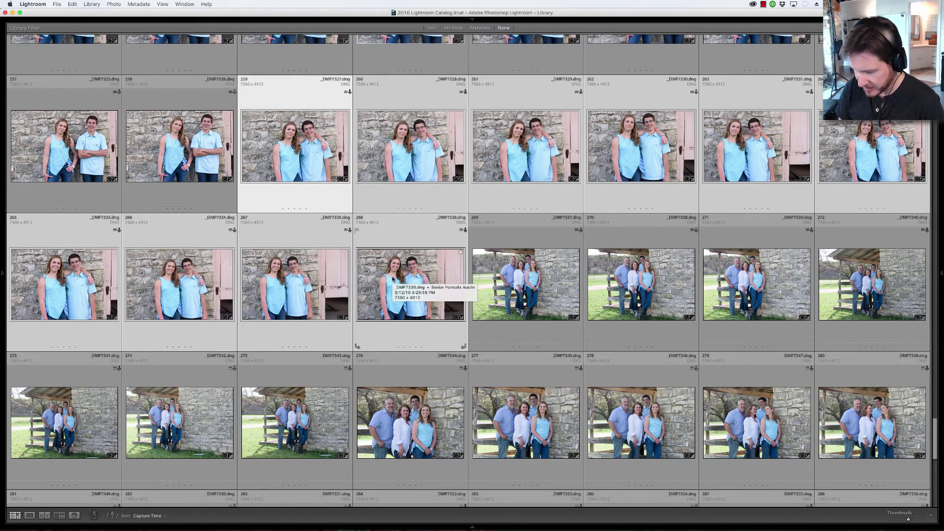
{"action": "key", "text": "n"}
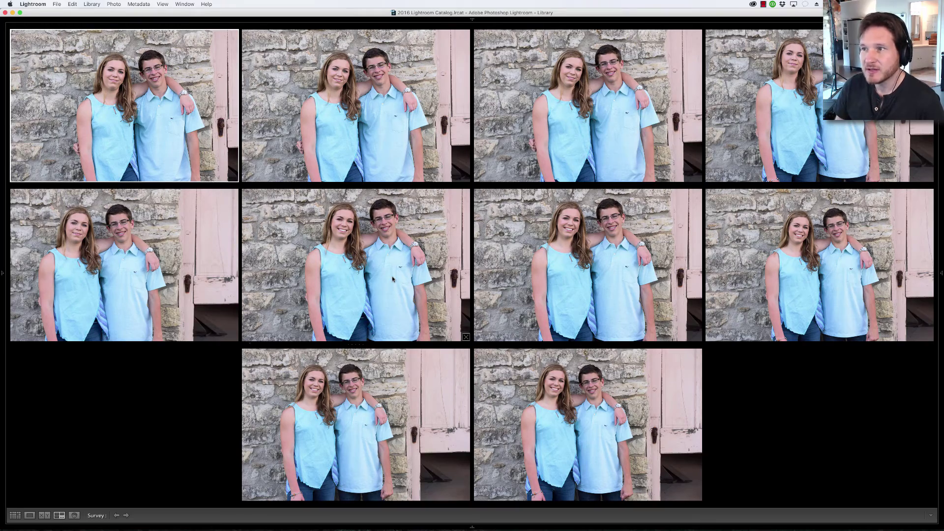
{"action": "left_click", "coordinate": [234, 178]}
{"action": "left_click", "coordinate": [271, 178]}
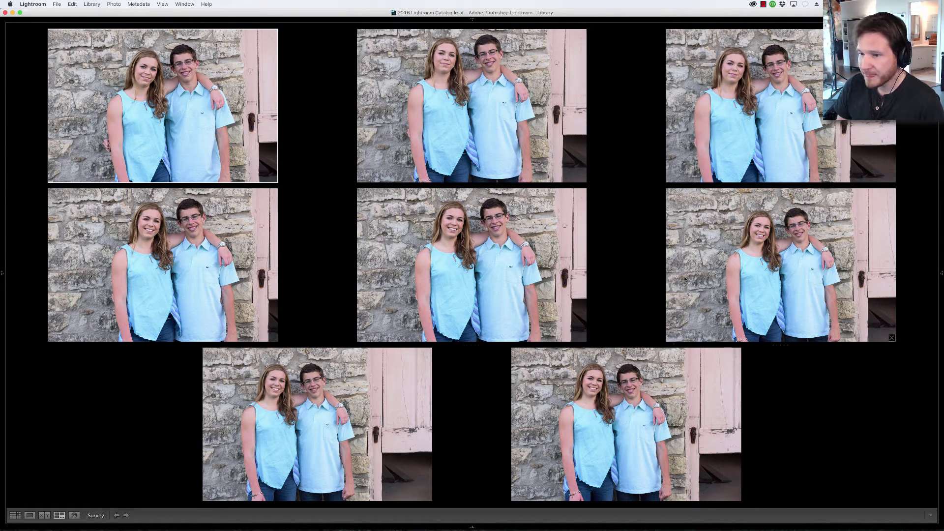
Flag photos 267 and 265 of the arm-around-shoulder comparison as picks and return to the grid
{"action": "left_click", "coordinate": [370, 397]}
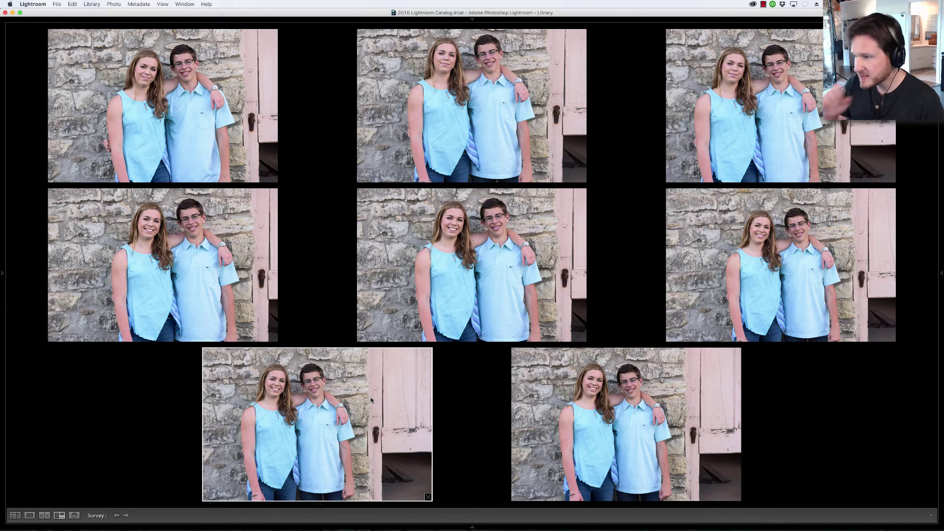
{"action": "key", "text": "p"}
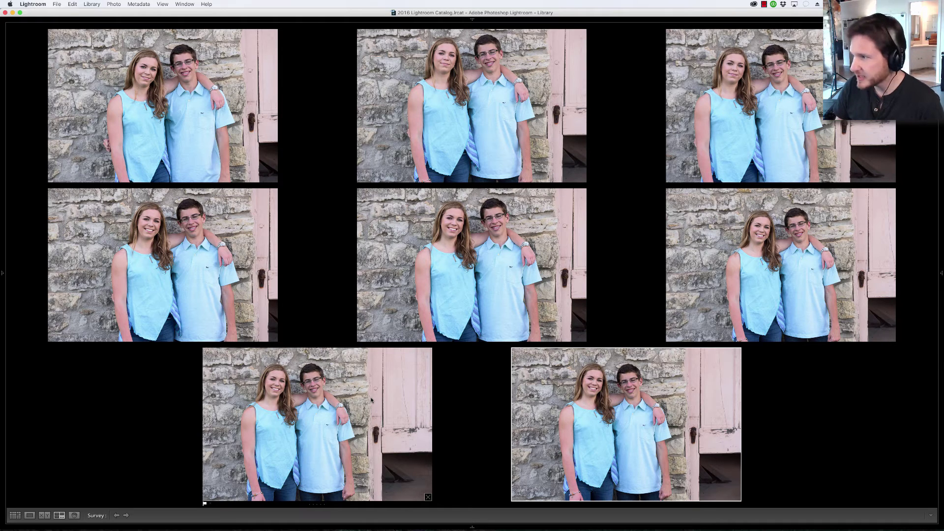
{"action": "left_click", "coordinate": [400, 283]}
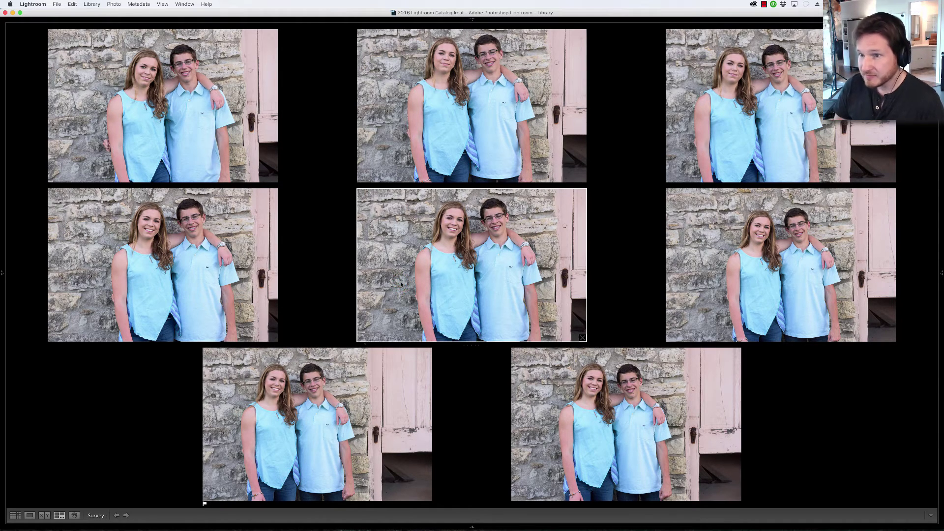
{"action": "key", "text": "shift+p"}
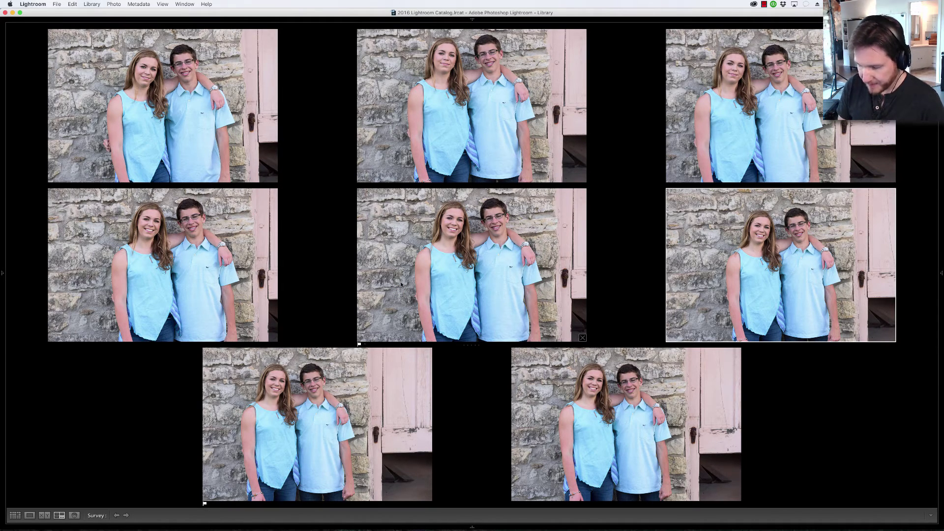
{"action": "key", "text": "g"}
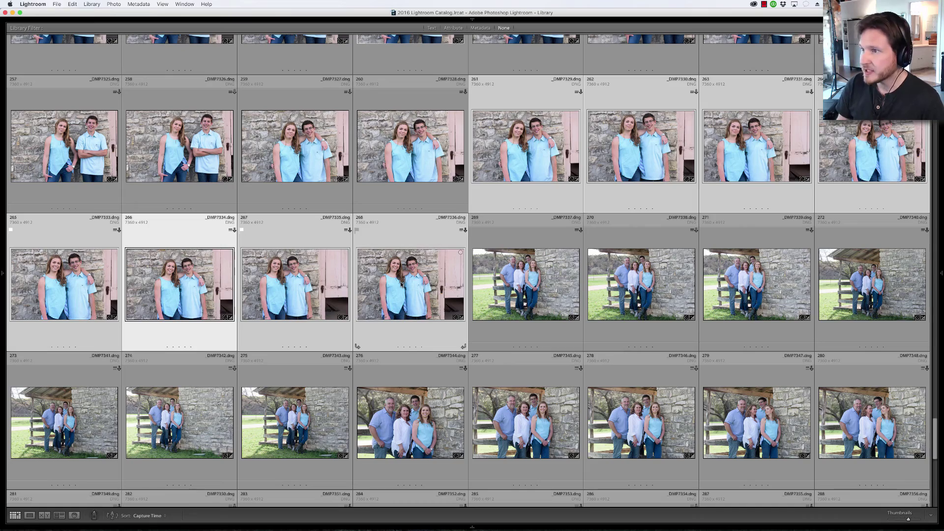
Display the full-length family photos by the stone wall, 269 to 275, in Survey view and remove photo 275 from the comparison
{"action": "left_click", "coordinate": [538, 272]}
{"action": "scroll", "coordinate": [537, 271], "scroll_direction": "down", "scroll_amount": 3}
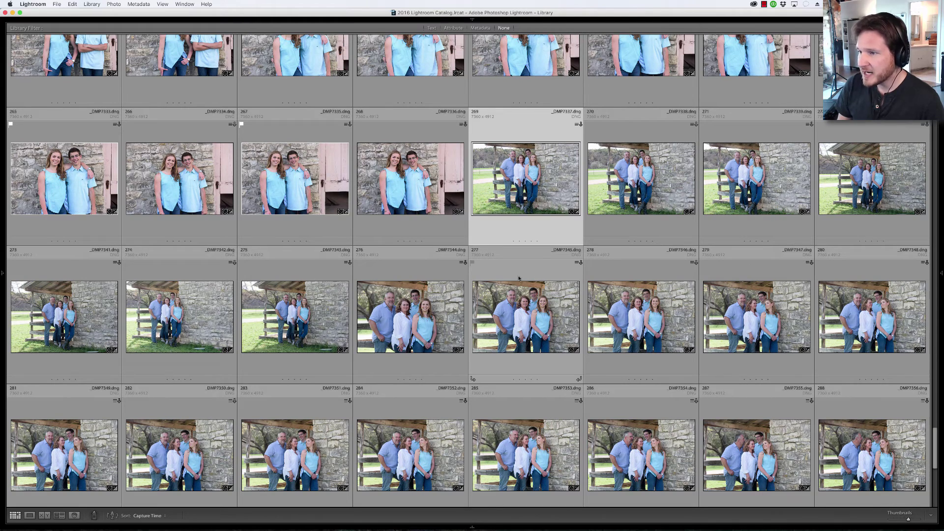
{"action": "left_click", "coordinate": [294, 317], "text": "shift"}
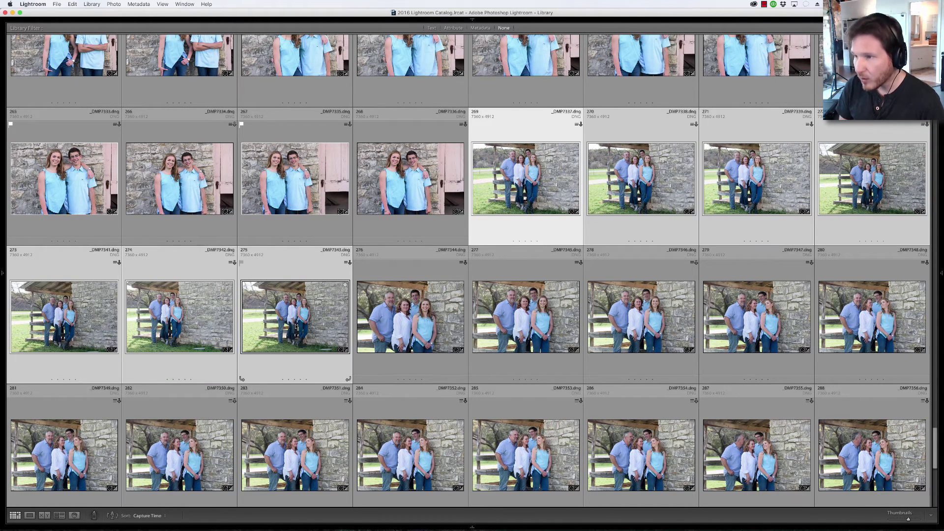
{"action": "key", "text": "n"}
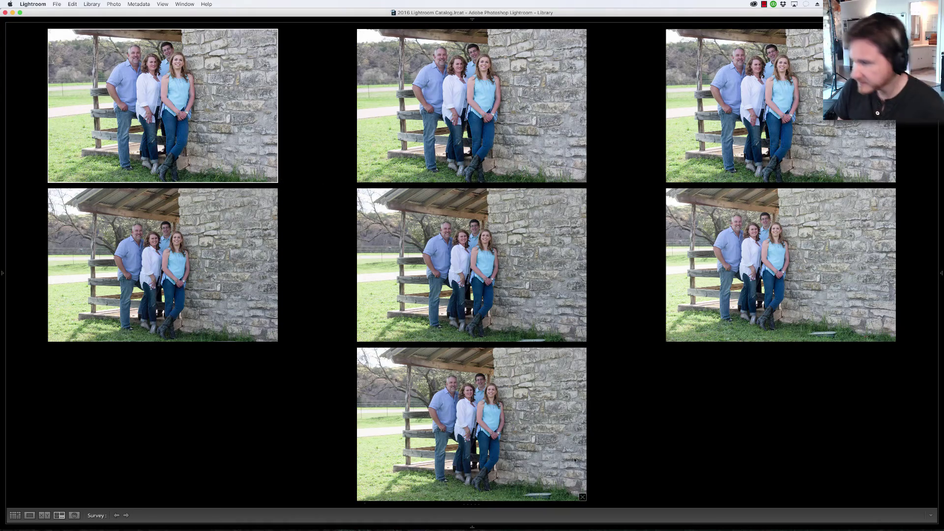
{"action": "left_click", "coordinate": [582, 497]}
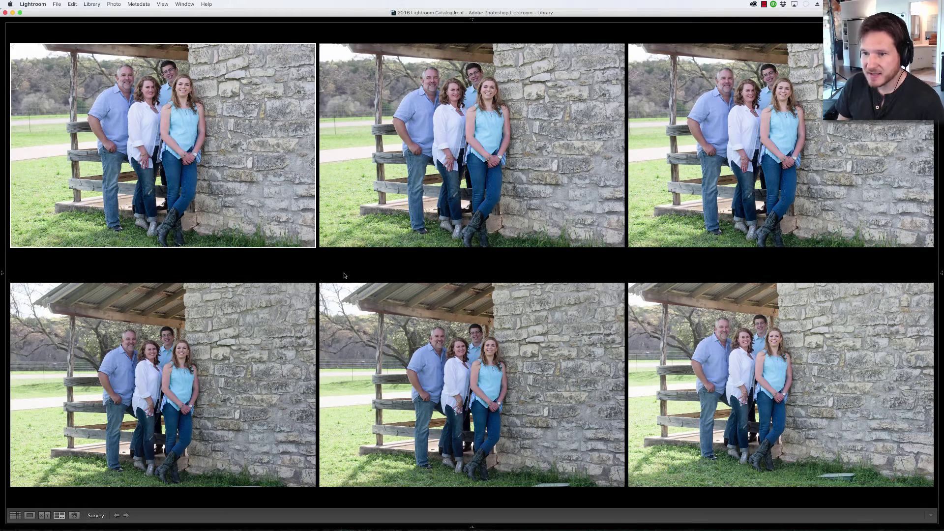
Flag photos 272 and 270 of the family comparison as picks
{"action": "left_click", "coordinate": [258, 338]}
{"action": "key", "text": "p"}
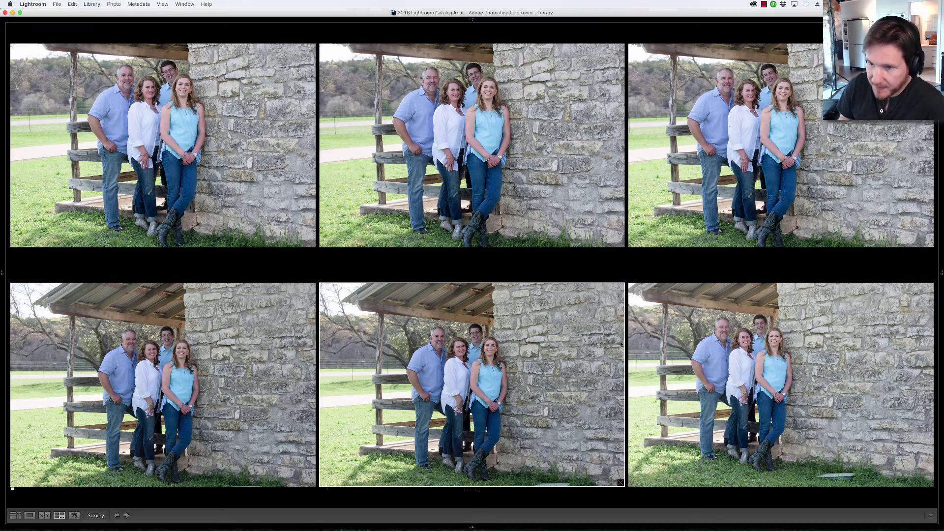
{"action": "left_click", "coordinate": [679, 355]}
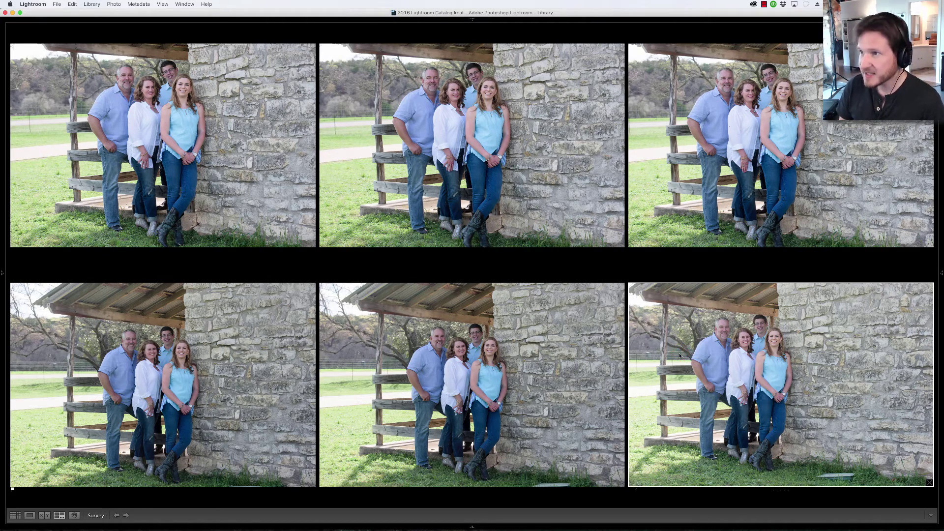
{"action": "left_click", "coordinate": [556, 187]}
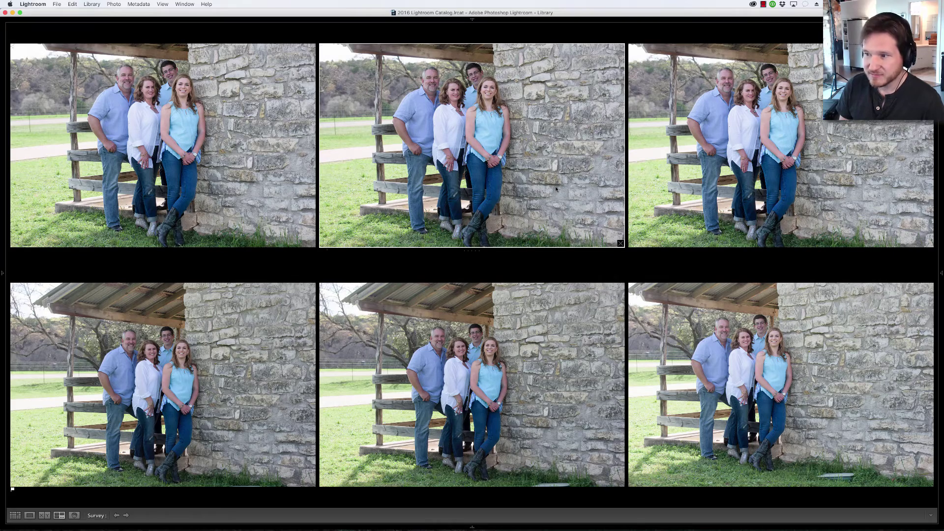
{"action": "key", "text": "p"}
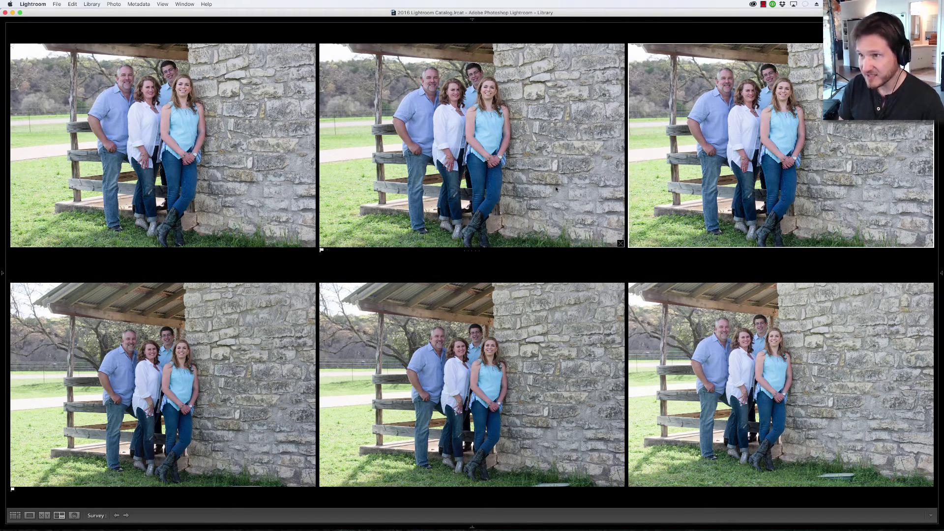
Display the closer family photos by the stone wall, 276 to 280, together in Survey view
{"action": "key", "text": "g"}
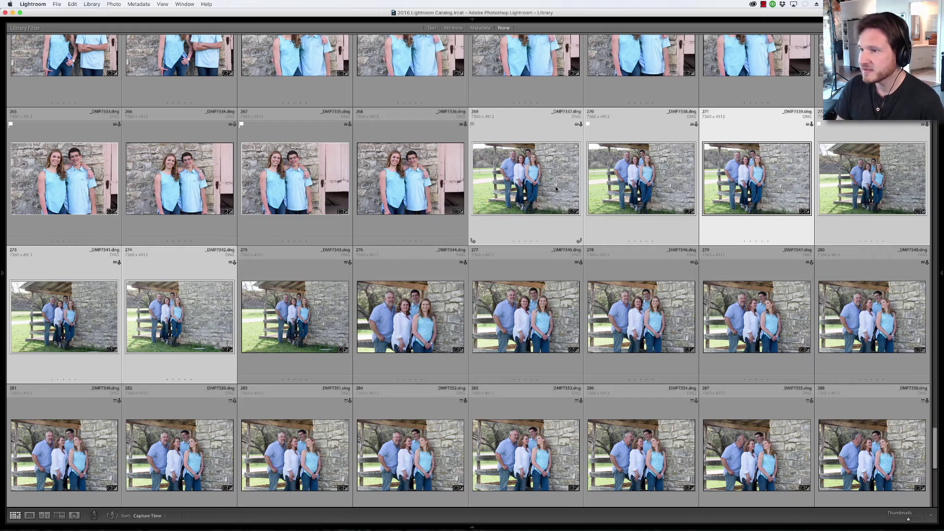
{"action": "left_click", "coordinate": [418, 310]}
{"action": "scroll", "coordinate": [421, 300], "scroll_direction": "down", "scroll_amount": 2}
{"action": "scroll", "coordinate": [420, 299], "scroll_direction": "down", "scroll_amount": 4}
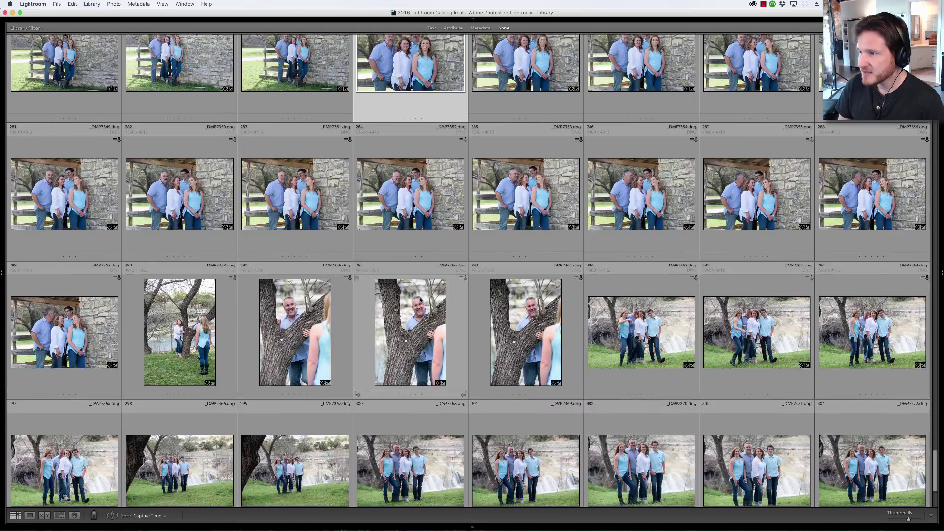
{"action": "scroll", "coordinate": [420, 300], "scroll_direction": "up", "scroll_amount": 2}
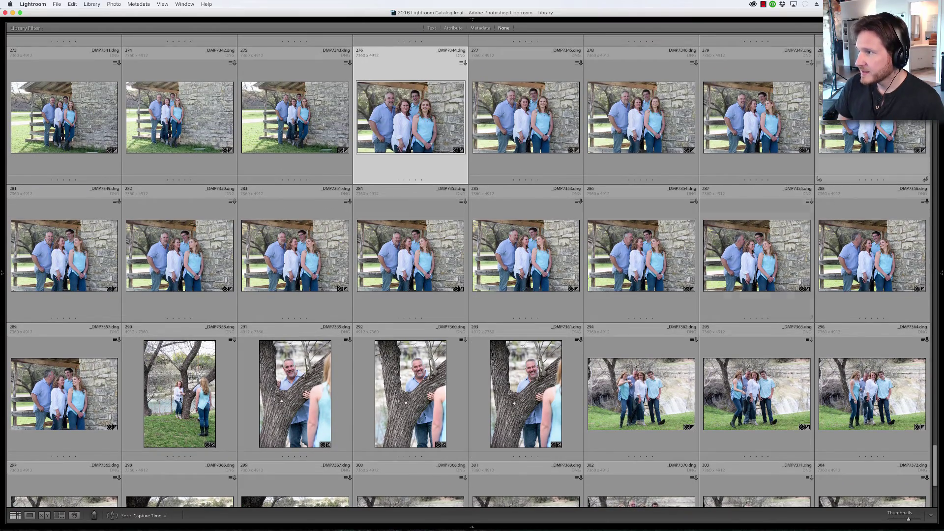
{"action": "left_click", "coordinate": [873, 142], "text": "shift"}
{"action": "key", "text": "n"}
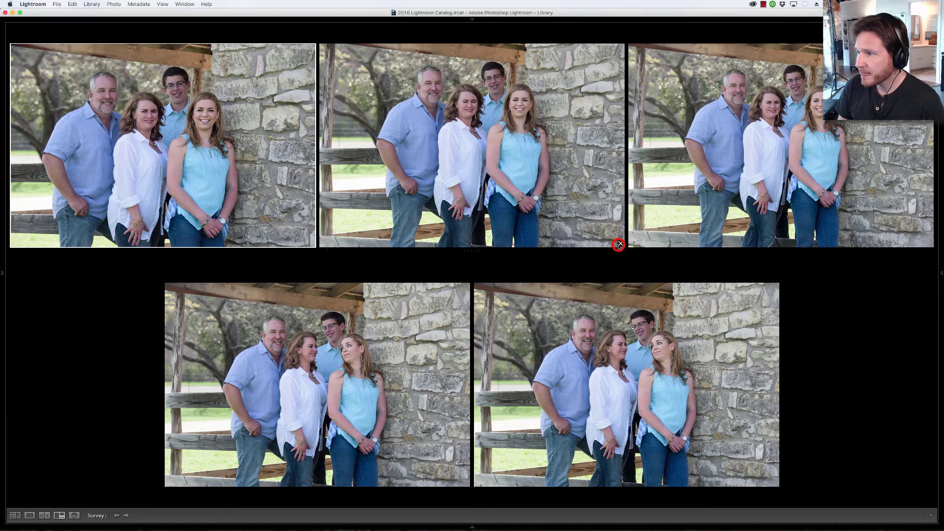
Remove photos 277, 276 and 279 from the family comparison and return to the grid
{"action": "left_click", "coordinate": [621, 244]}
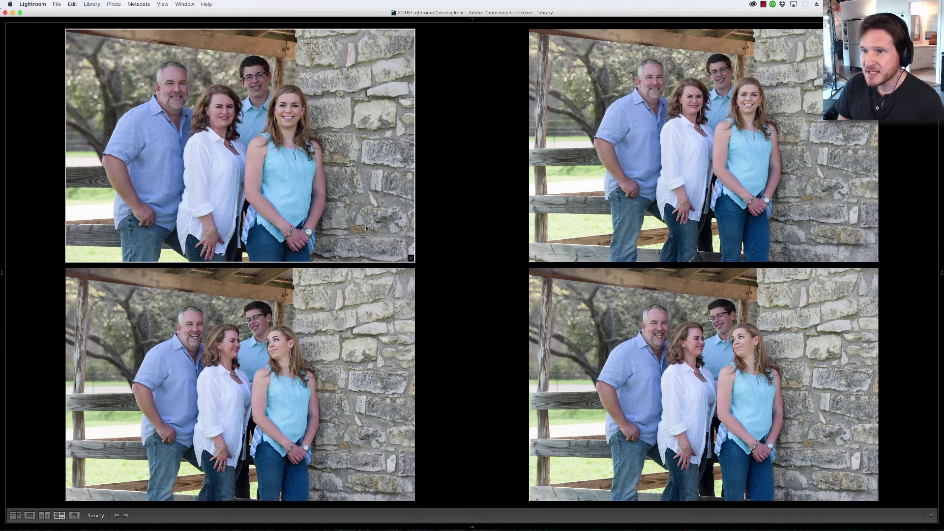
{"action": "left_click", "coordinate": [411, 258]}
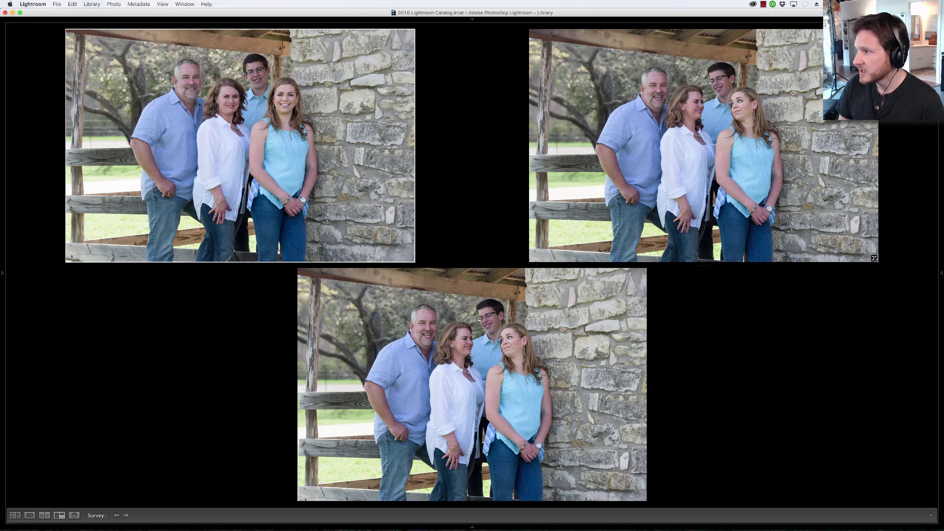
{"action": "left_click", "coordinate": [874, 258]}
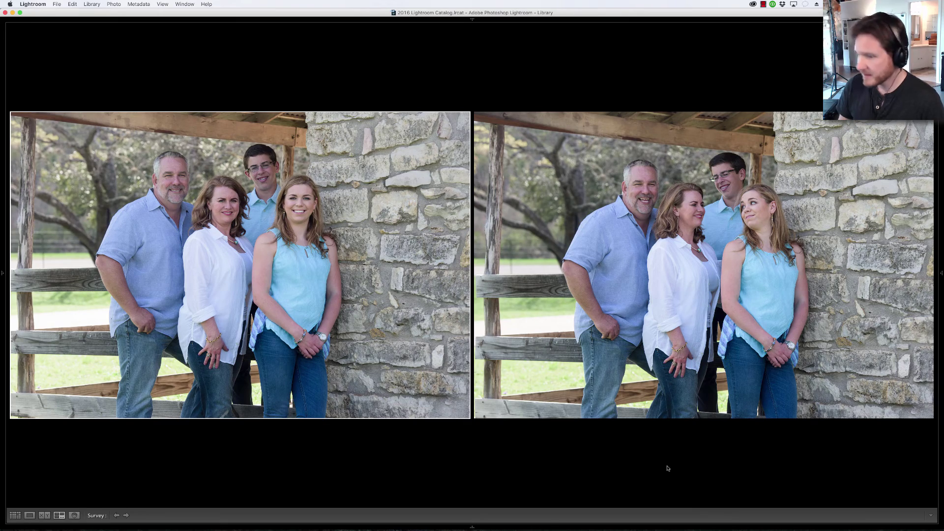
{"action": "key", "text": "g"}
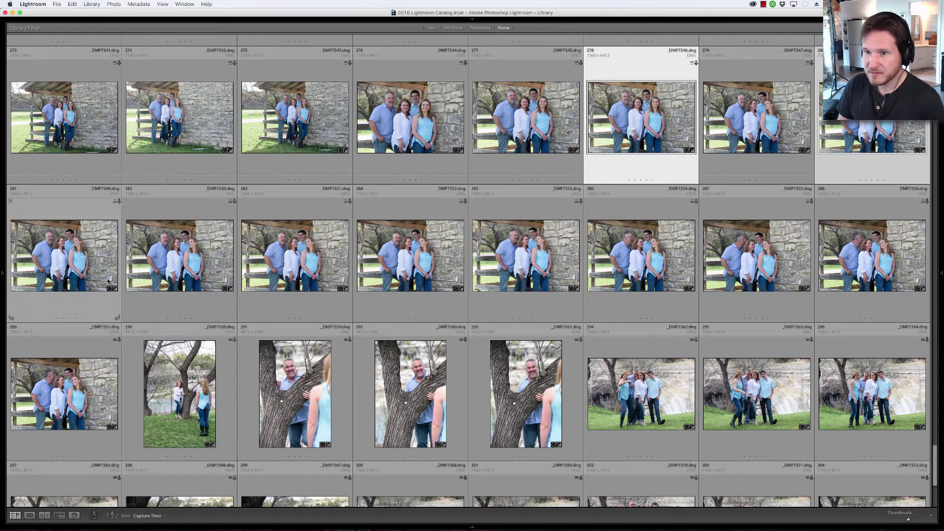
Compare family photos 281 to 289 in Survey view, flag 286 and 288 as picks, and return to the grid
{"action": "left_click", "coordinate": [74, 269]}
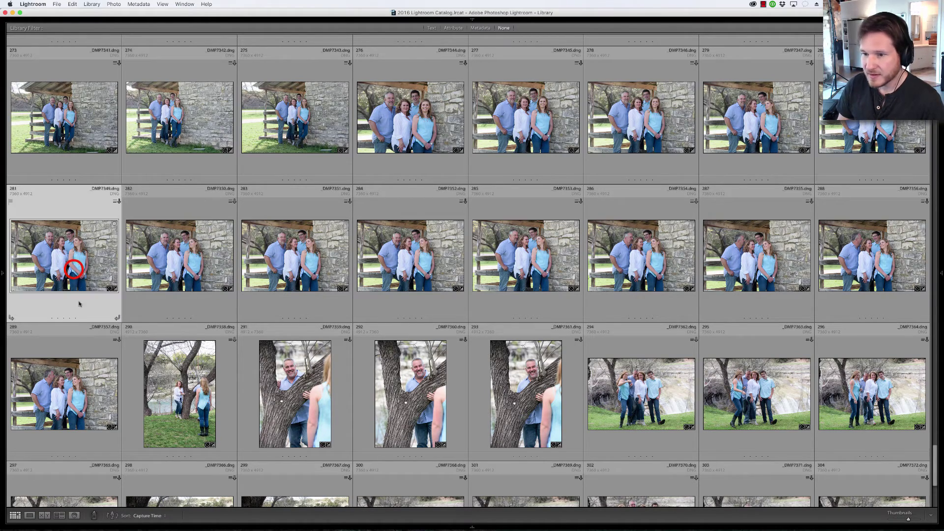
{"action": "left_click", "coordinate": [79, 390], "text": "shift"}
{"action": "key", "text": "n"}
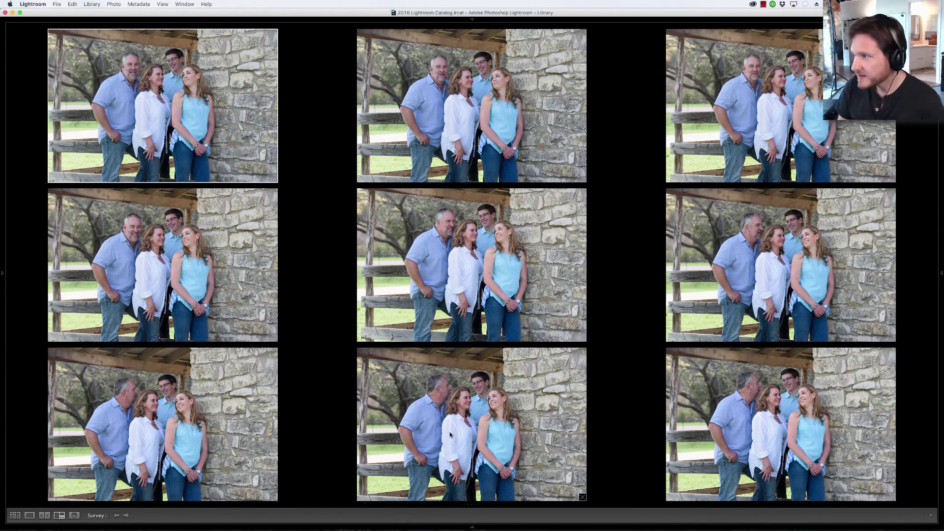
{"action": "left_click", "coordinate": [708, 308]}
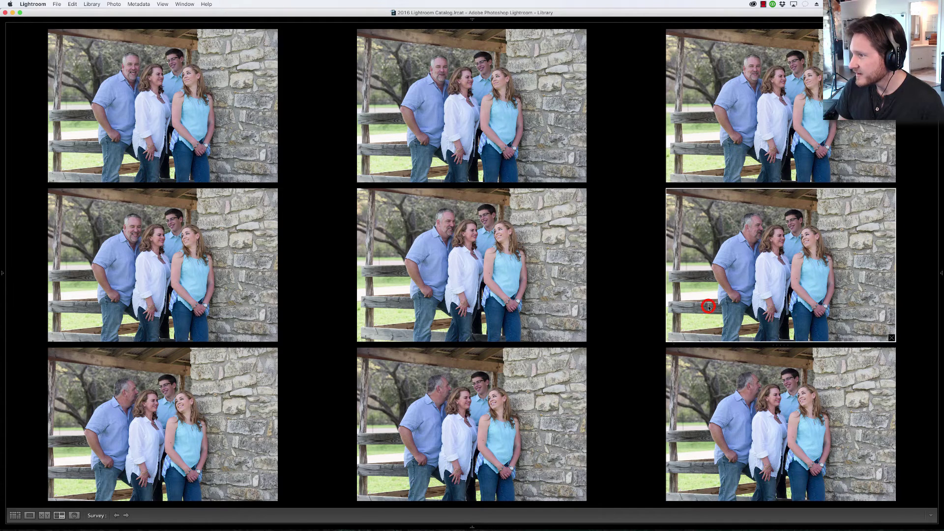
{"action": "key", "text": "p"}
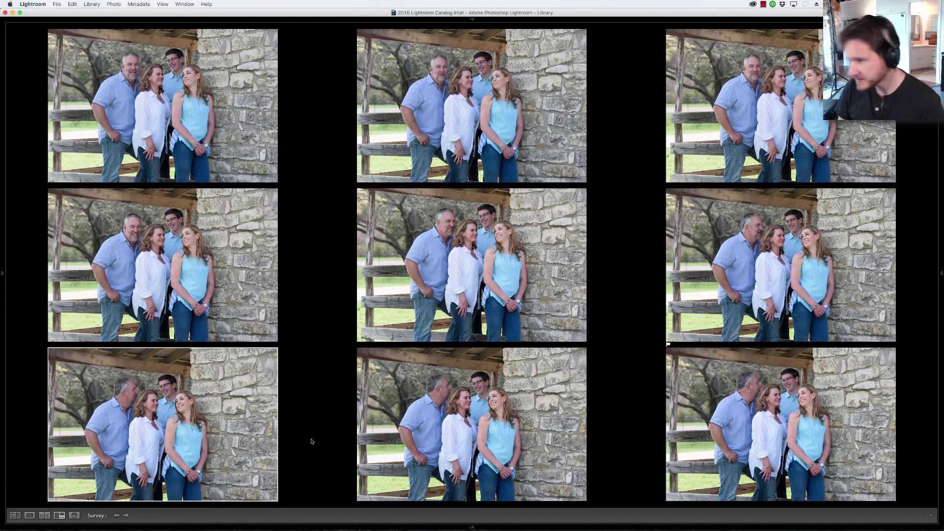
{"action": "left_click", "coordinate": [400, 424]}
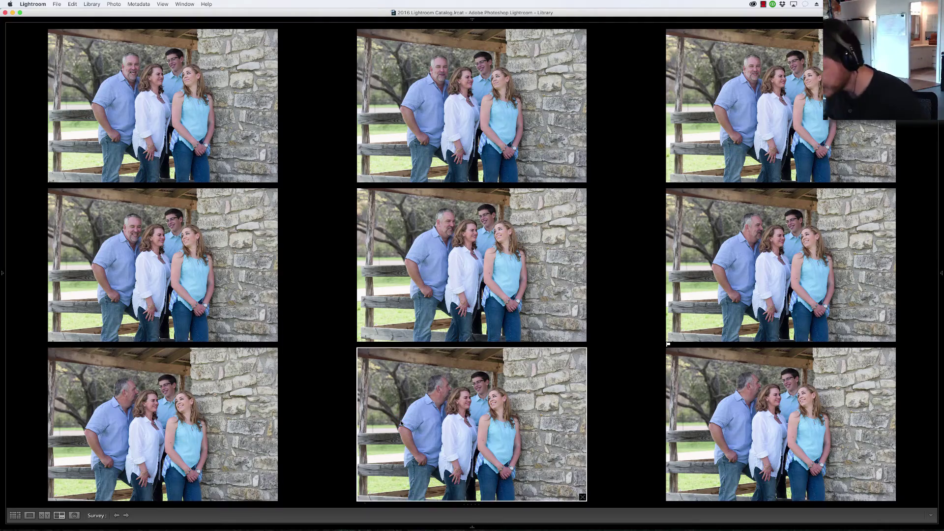
{"action": "key", "text": "p"}
{"action": "key", "text": "g"}
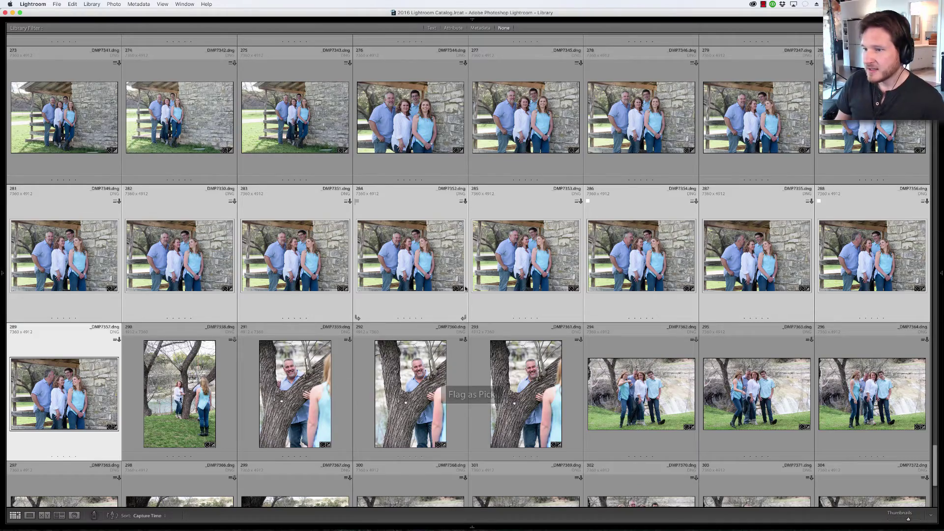
Compare the father-behind-the-tree photos, 291 to 293, in Survey view and flag 291 as a pick, returning to the grid
{"action": "scroll", "coordinate": [465, 288], "scroll_direction": "down", "scroll_amount": 5}
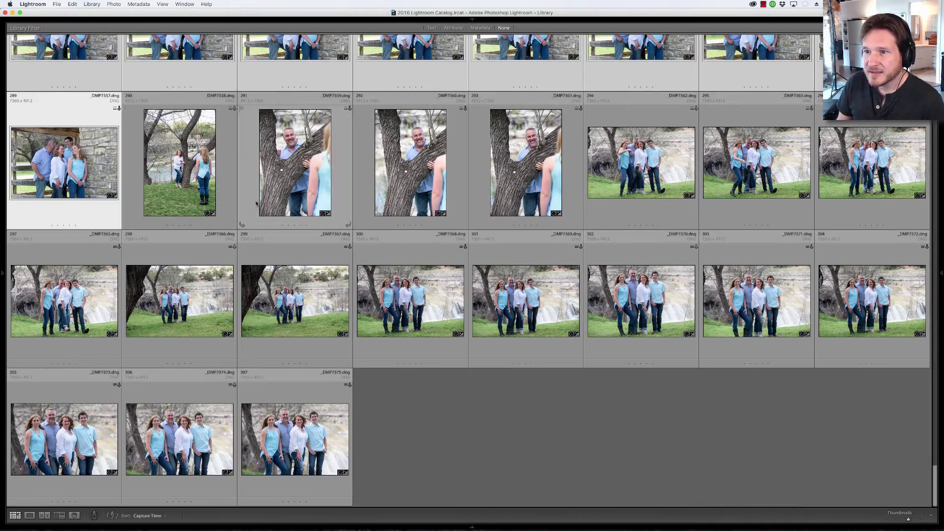
{"action": "left_click", "coordinate": [291, 192]}
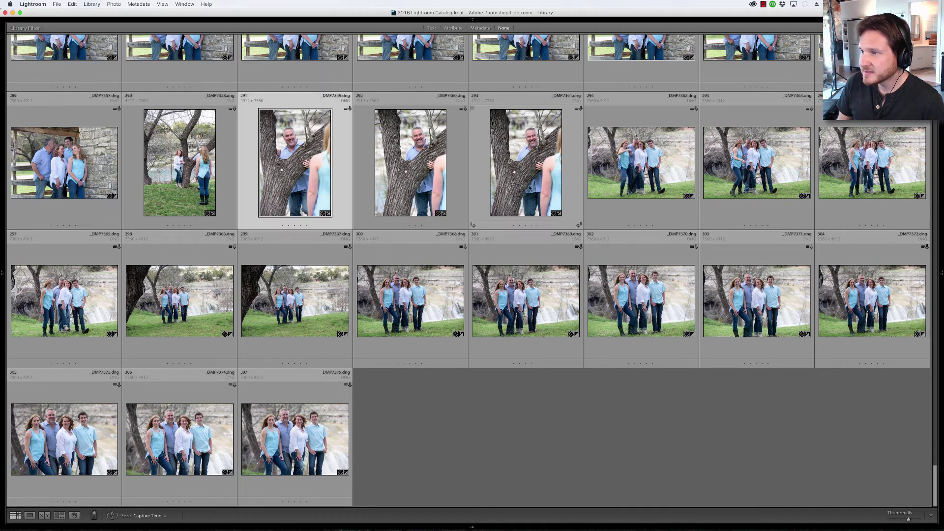
{"action": "left_click", "coordinate": [527, 187], "text": "shift"}
{"action": "key", "text": "n"}
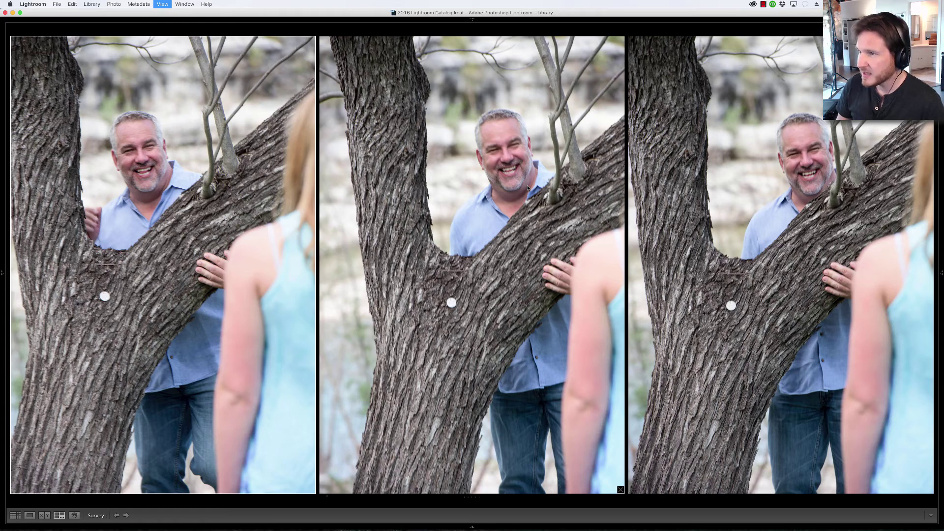
{"action": "left_click", "coordinate": [142, 261]}
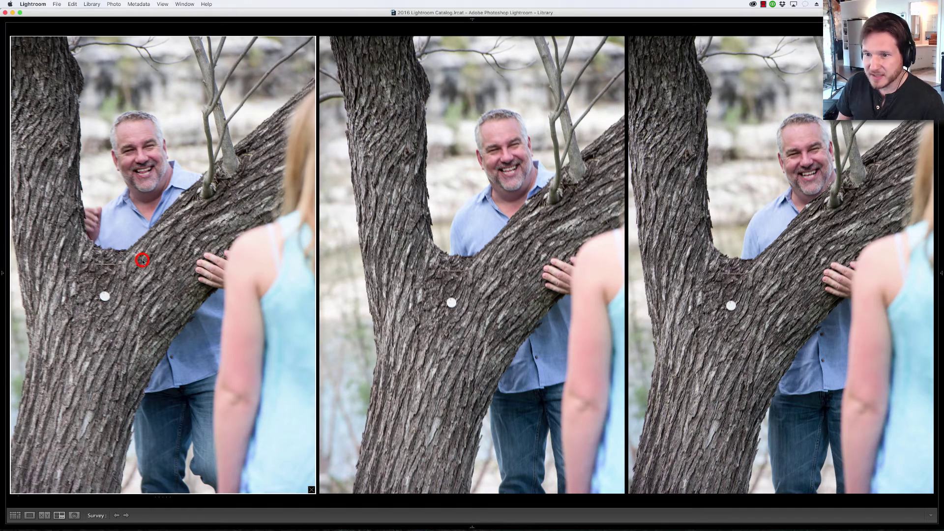
{"action": "key", "text": "p"}
{"action": "key", "text": "g"}
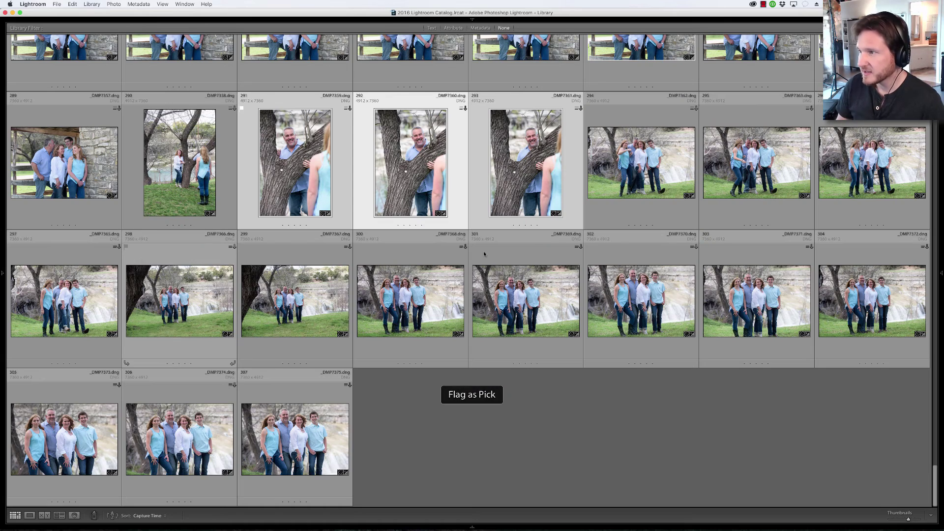
Compare the playful family photos by the waterfall, 294 to 297, in Survey view and flag 295 as a pick, returning to the grid
{"action": "left_click", "coordinate": [627, 178]}
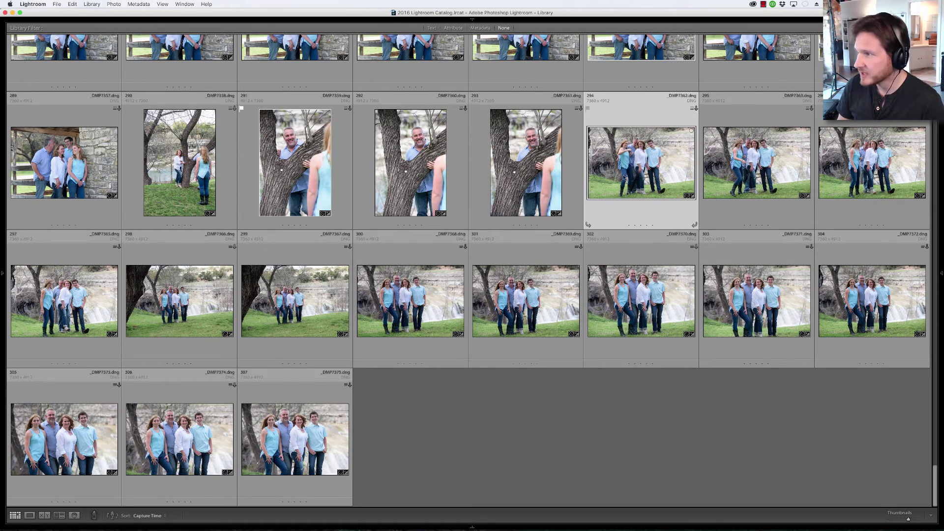
{"action": "left_click", "coordinate": [78, 332], "text": "shift"}
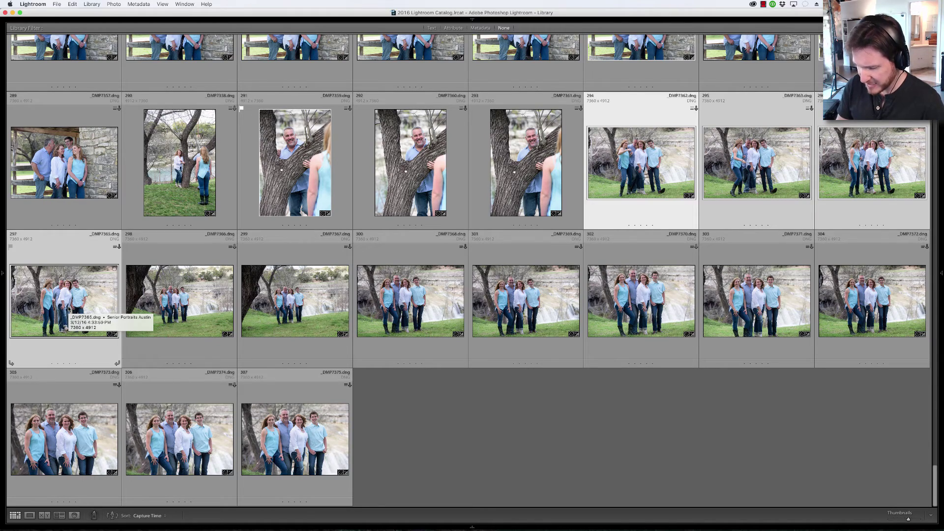
{"action": "key", "text": "n"}
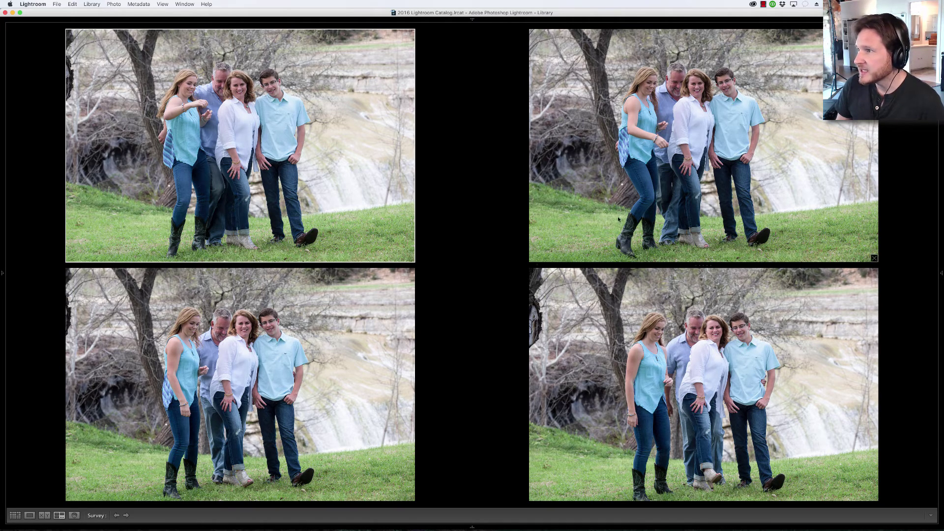
{"action": "left_click", "coordinate": [590, 219]}
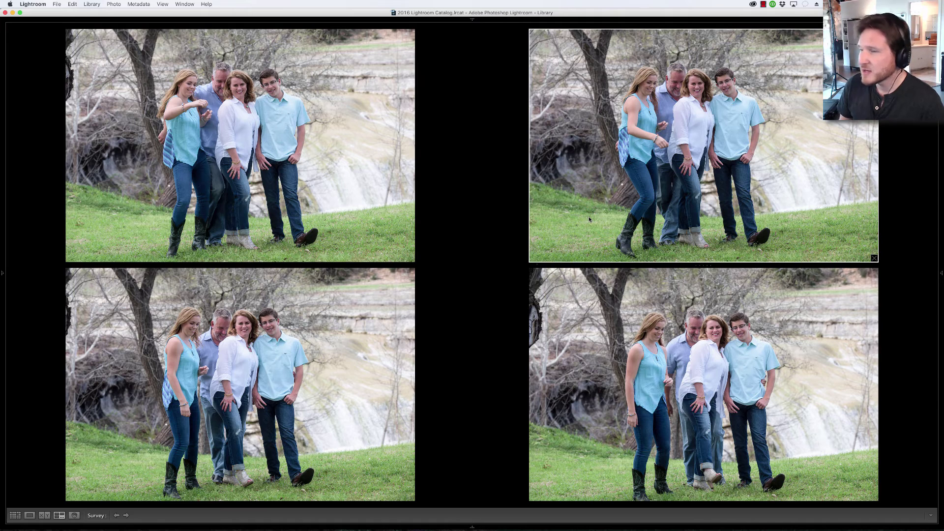
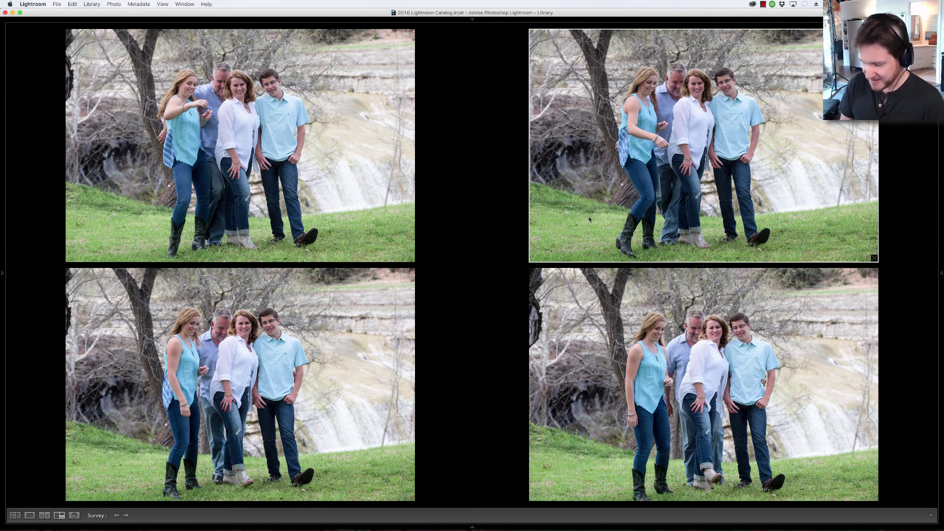
{"action": "key", "text": "p"}
{"action": "key", "text": "g"}
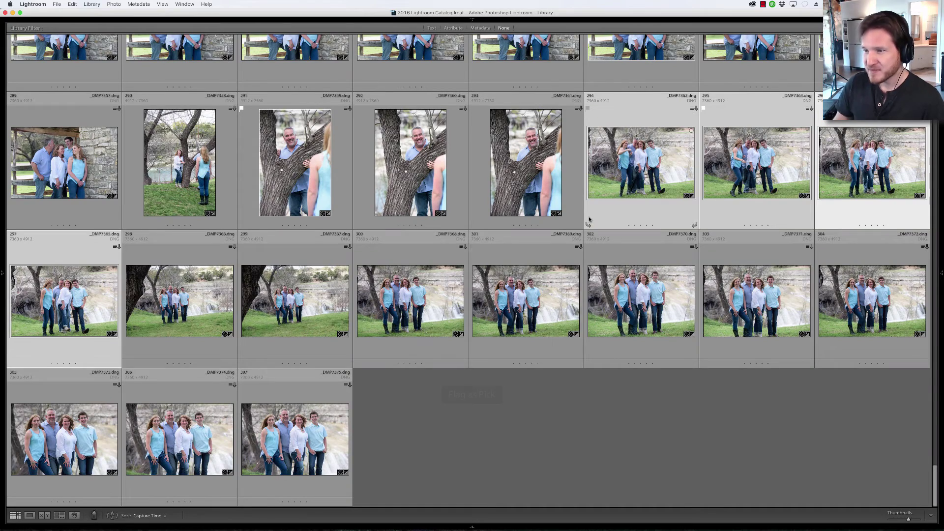
Compare the wide family photos beside the large tree trunk, 298 and 299, in Survey view and flag 299 as a pick, returning to the grid
{"action": "left_click", "coordinate": [198, 306]}
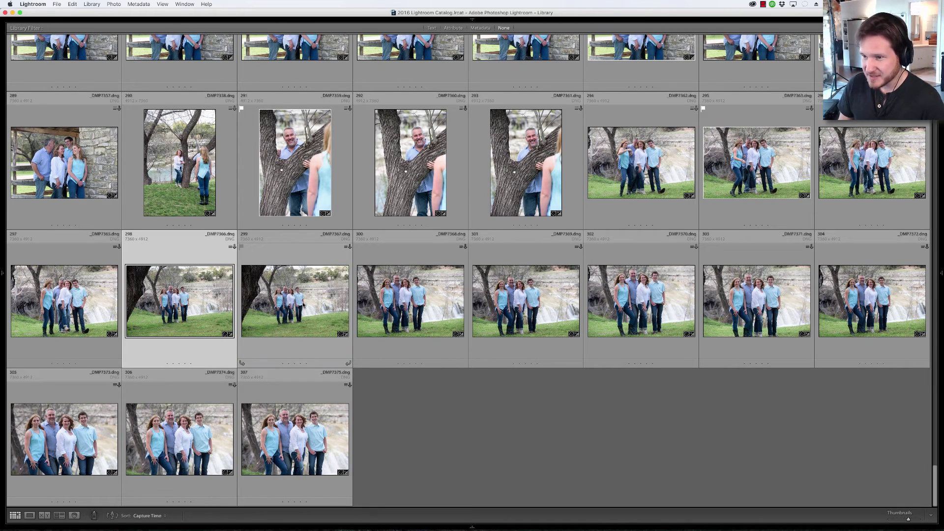
{"action": "left_click", "coordinate": [304, 305], "text": "shift"}
{"action": "key", "text": "n"}
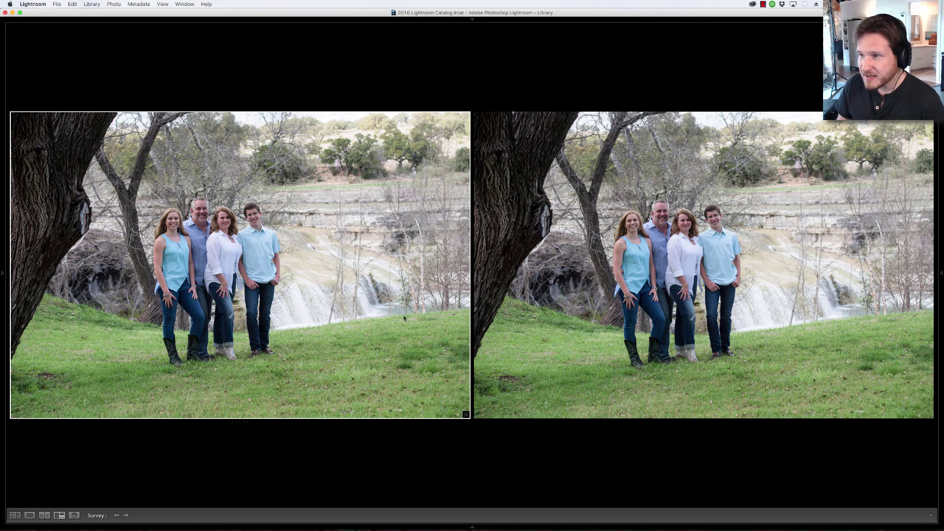
{"action": "left_click", "coordinate": [559, 320]}
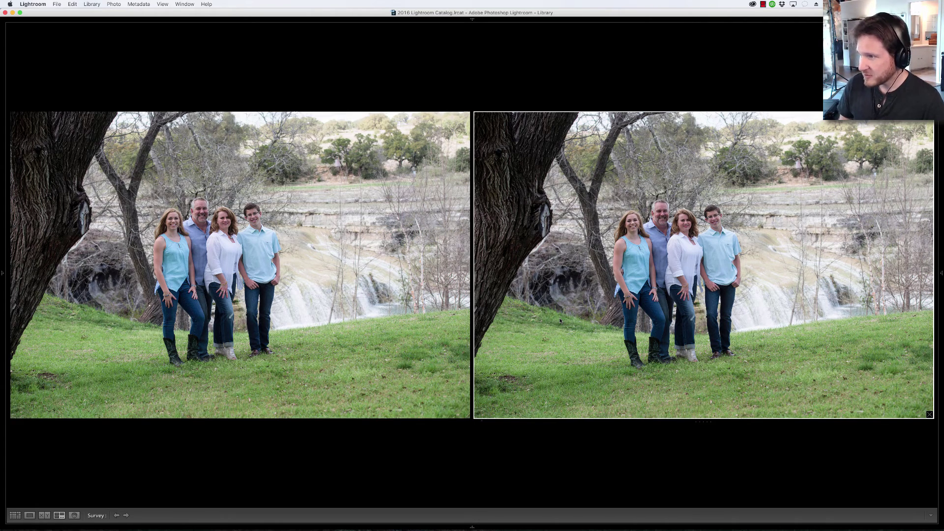
{"action": "key", "text": "p"}
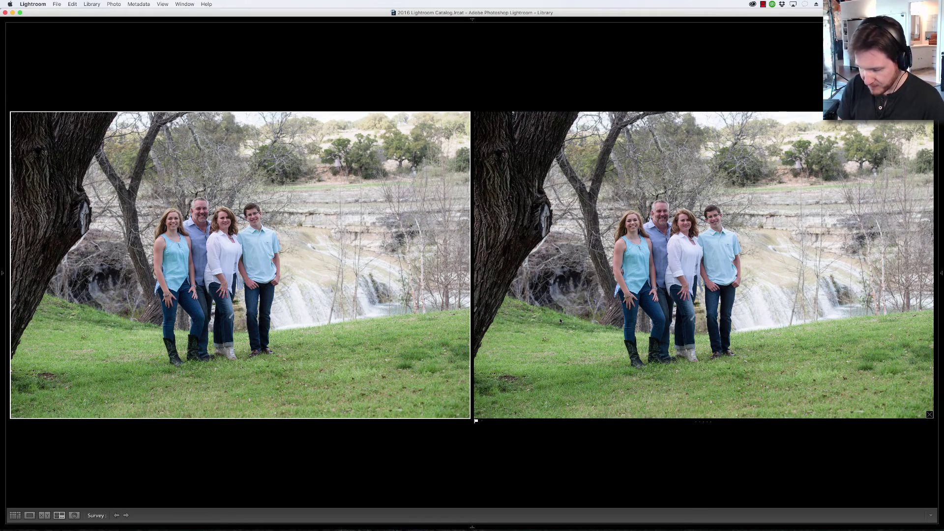
{"action": "key", "text": "g"}
Display the posed family photos by the waterfall, 300 to 304, together in Survey view
{"action": "left_click", "coordinate": [424, 310]}
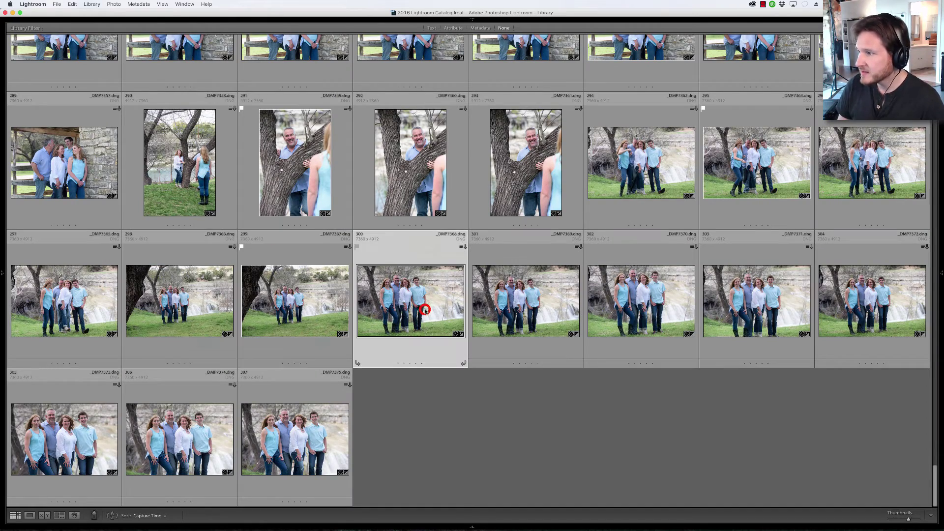
{"action": "left_click", "coordinate": [840, 309], "text": "shift"}
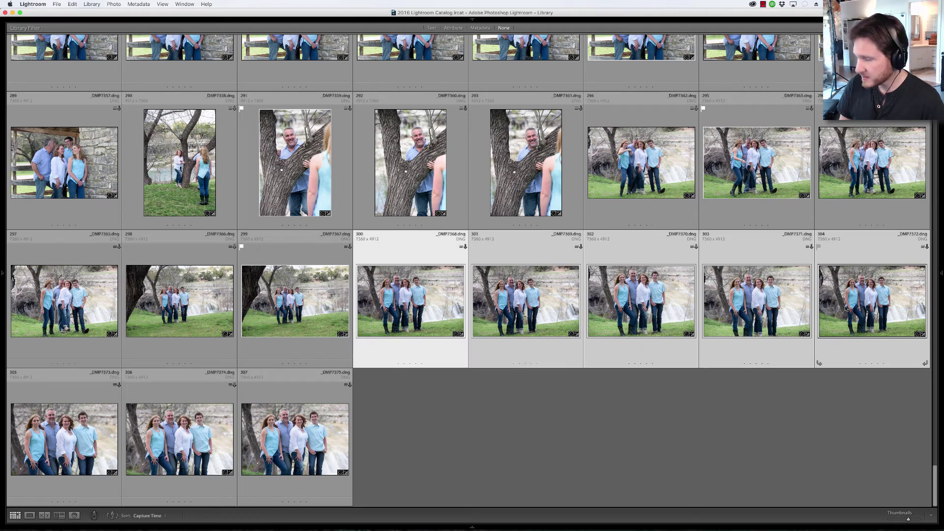
{"action": "key", "text": "n"}
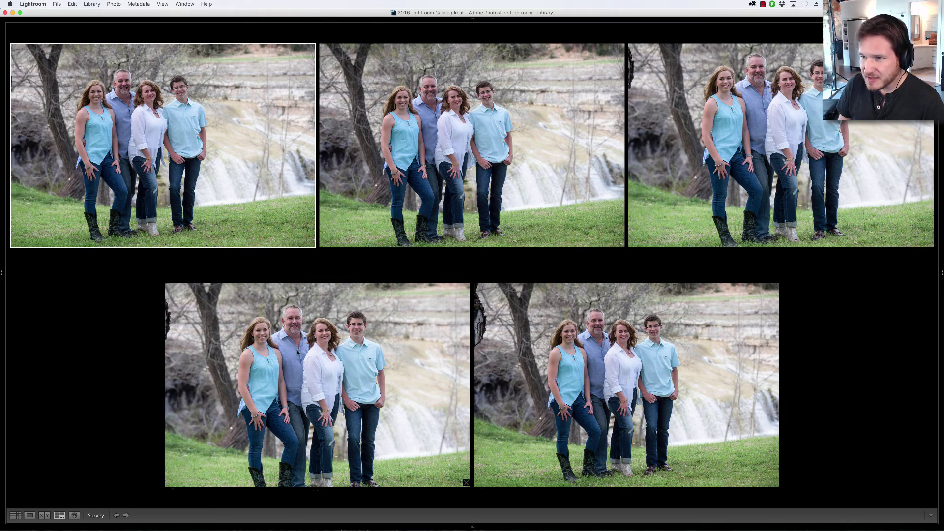
Enlarge photo 301 of the waterfall comparison in Loupe view and examine the father's face up close
{"action": "left_click", "coordinate": [430, 90]}
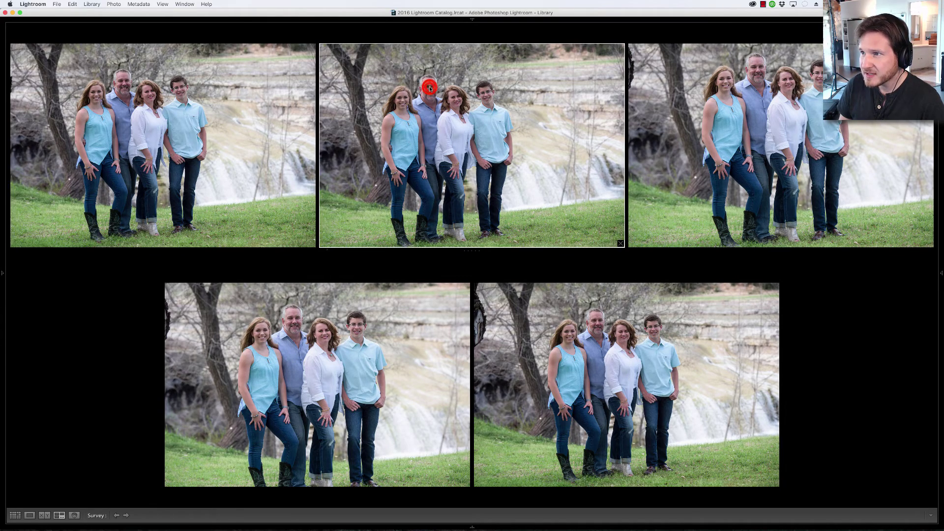
{"action": "double_click", "coordinate": [429, 90]}
{"action": "left_click", "coordinate": [371, 125]}
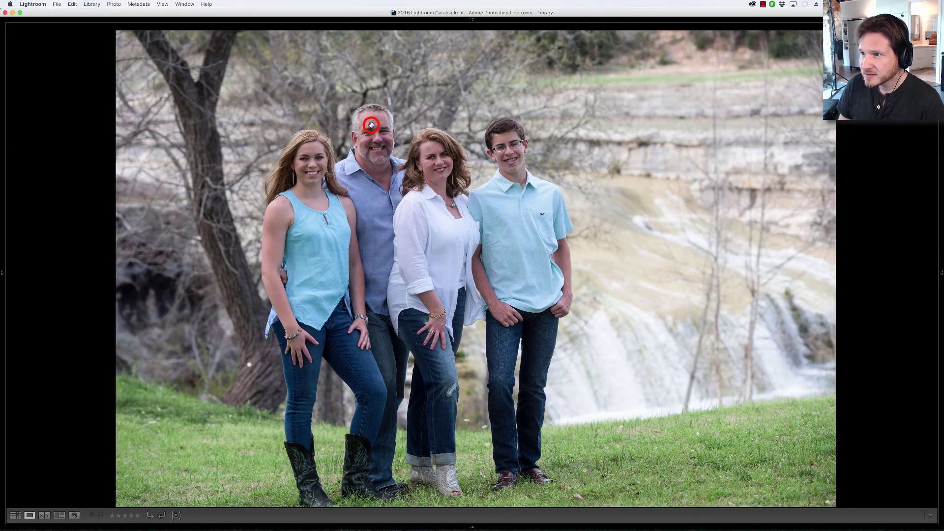
{"action": "left_click", "coordinate": [459, 312]}
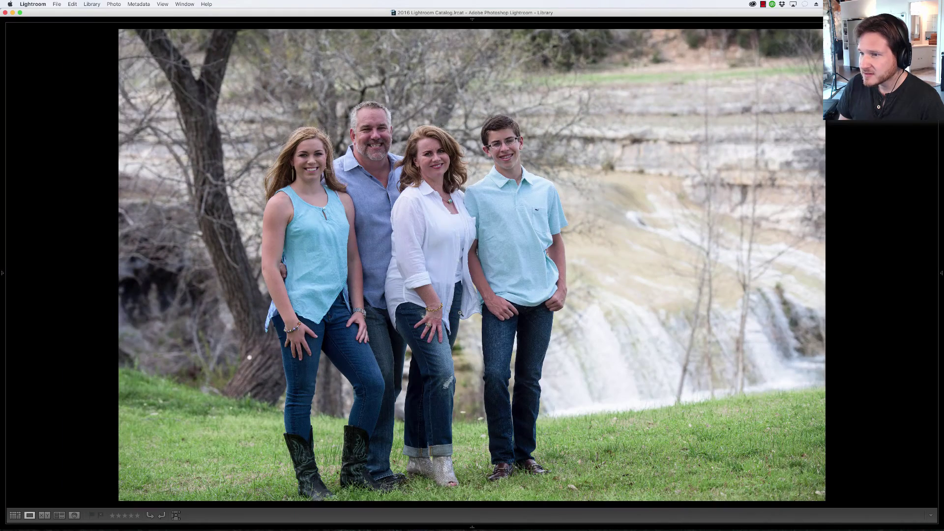
Return to the Survey comparison of the posed waterfall photos and flag photo 300 as a pick, ending in the grid
{"action": "key", "text": "n"}
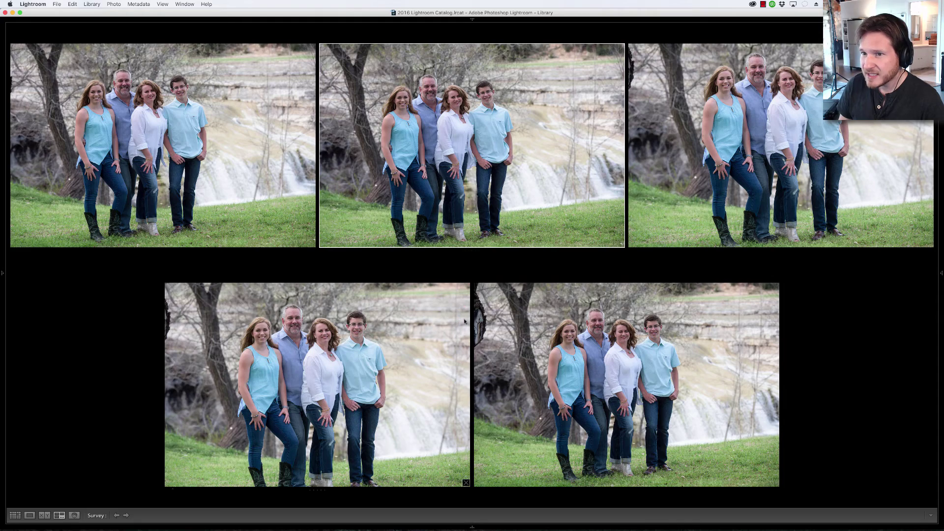
{"action": "left_click", "coordinate": [208, 170]}
{"action": "key", "text": "p"}
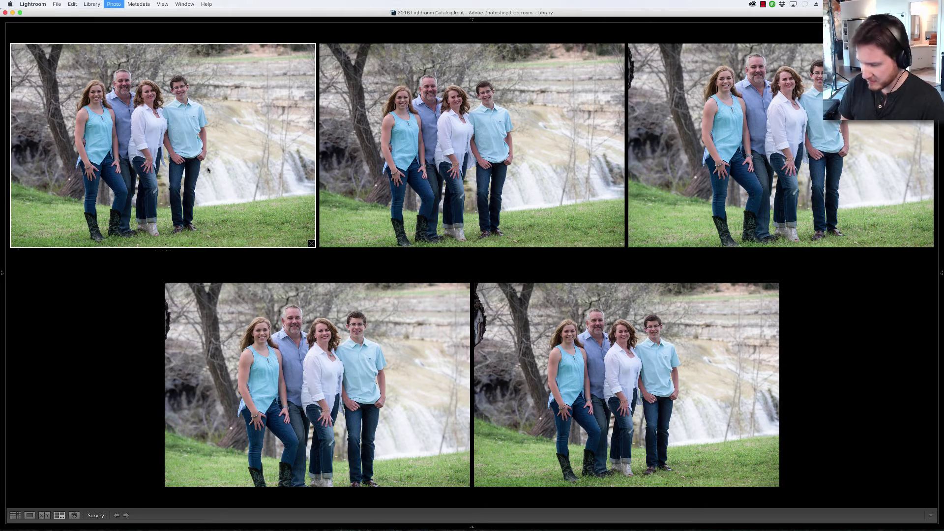
{"action": "key", "text": "g"}
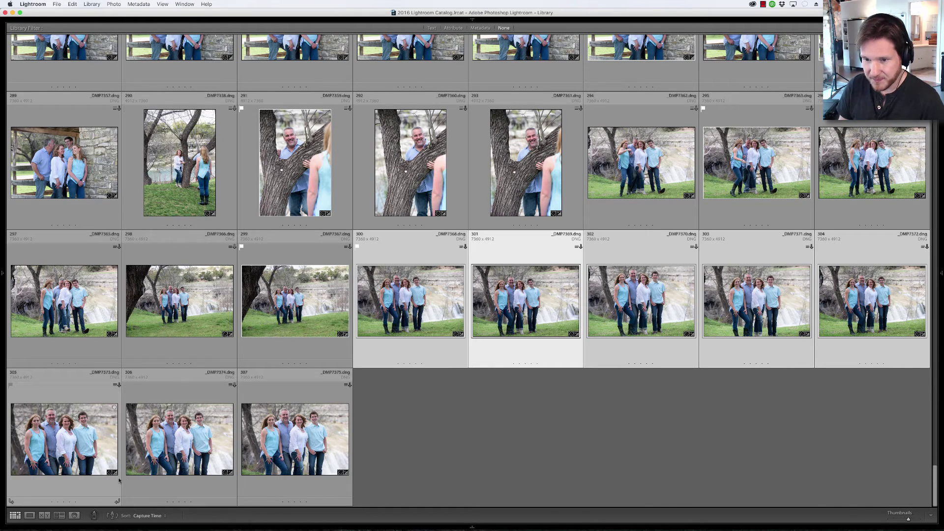
Compare the closer family photos by the waterfall, 305 to 307, in Survey view and return to the grid
{"action": "left_click", "coordinate": [68, 436]}
{"action": "left_click", "coordinate": [269, 435], "text": "shift"}
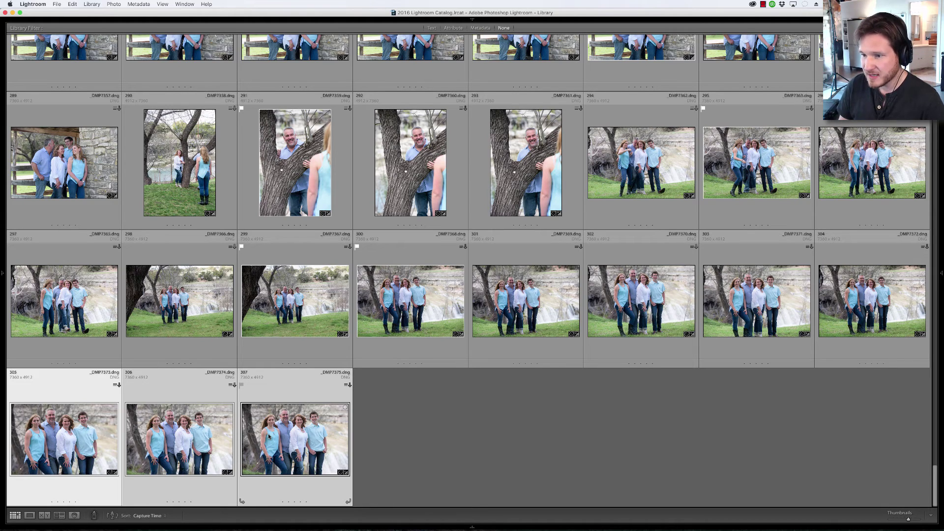
{"action": "key", "text": "n"}
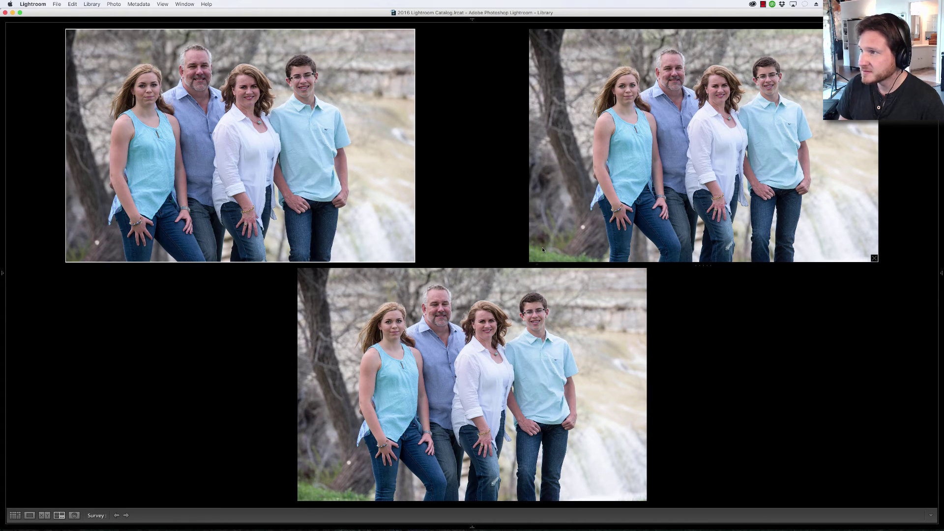
{"action": "key", "text": "g"}
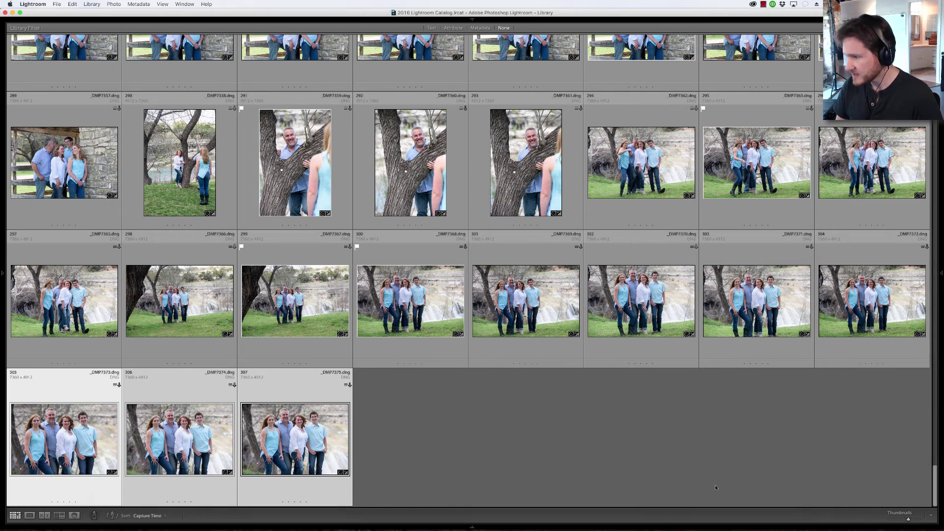
Filter the collection to show only photos flagged as picks, with the one-star rating filter cleared
{"action": "mouse_move", "coordinate": [665, 527]}
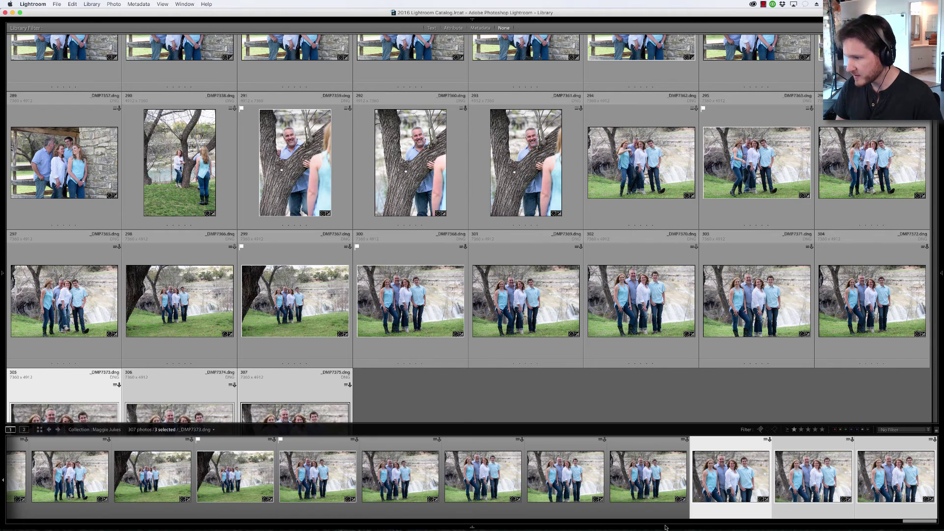
{"action": "left_click", "coordinate": [760, 429]}
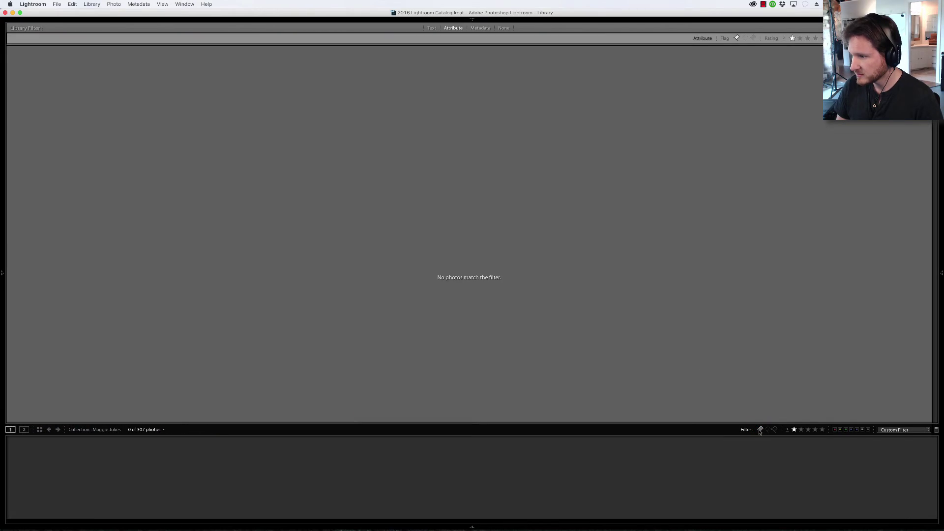
{"action": "left_click", "coordinate": [794, 429]}
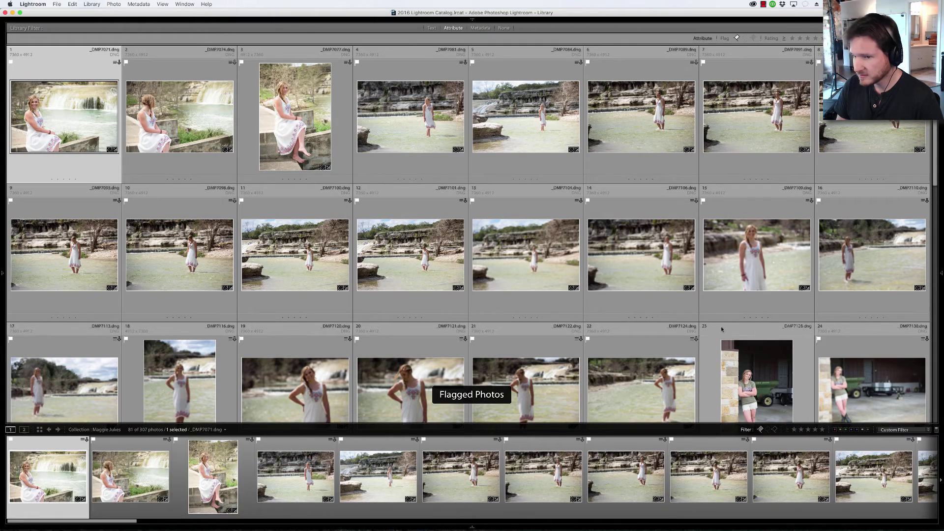